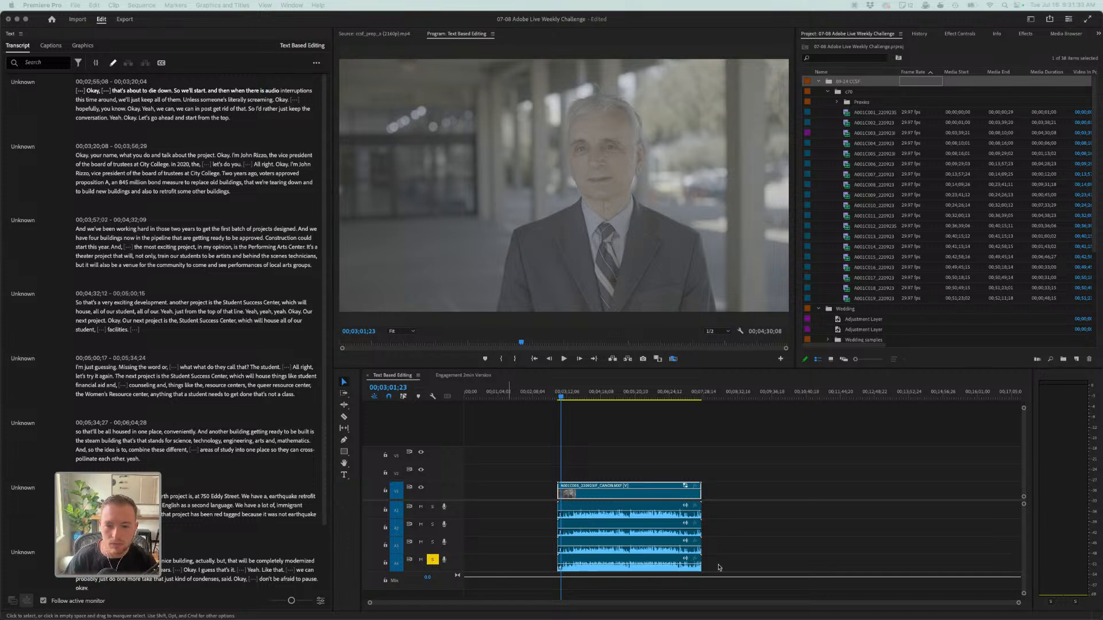
# - Play the ccsf_prop_a video full screen from its beginning and review the opening of the finished campaign piece
pyautogui.scroll(-5, 872, 298)
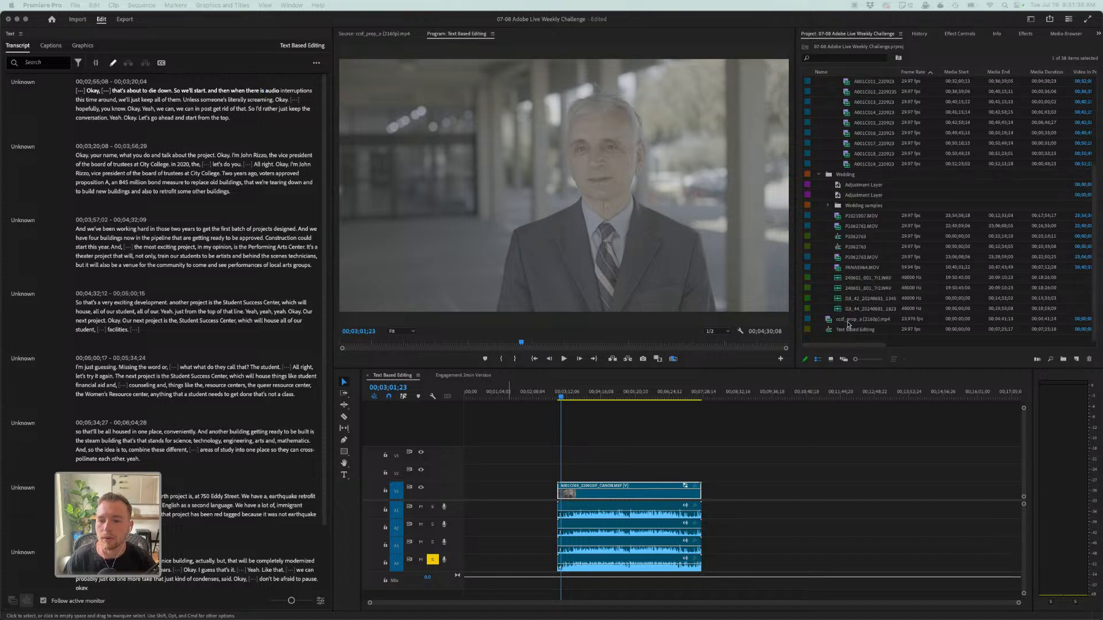
pyautogui.click(860, 322)
pyautogui.doubleClick(852, 323)
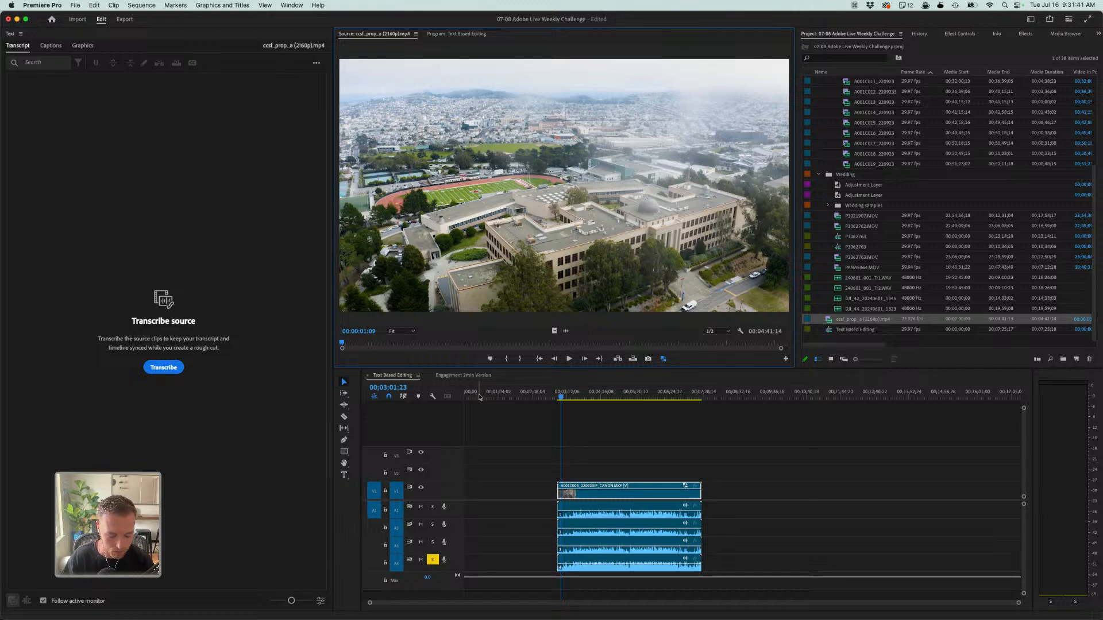
pyautogui.press('space')
pyautogui.press('`')
pyautogui.press('`')
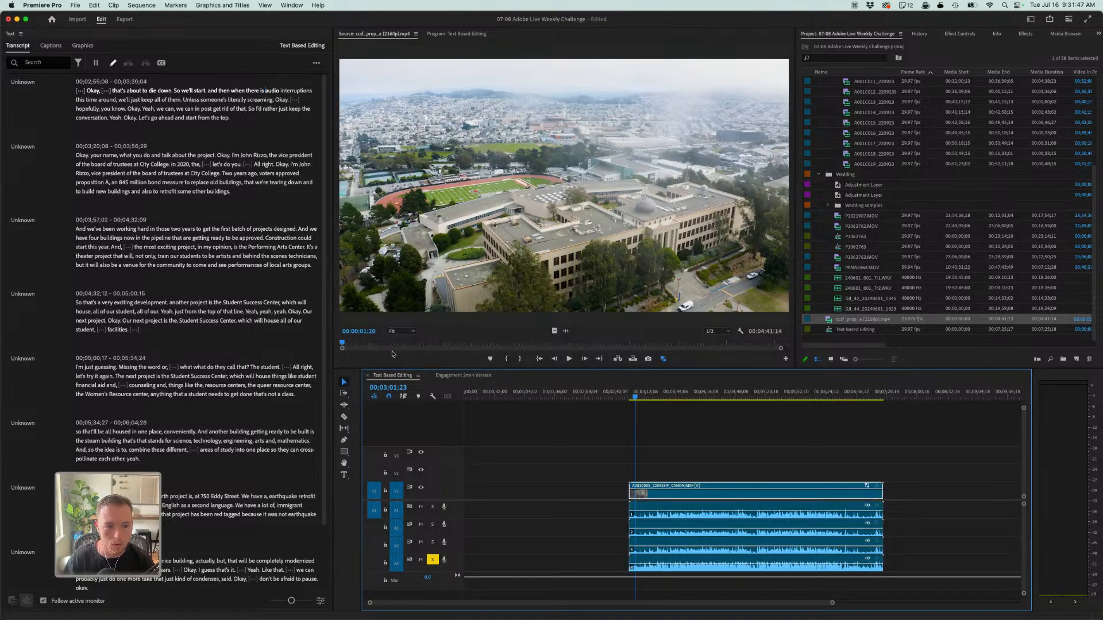
pyautogui.moveTo(373, 345); pyautogui.dragTo(321, 344)
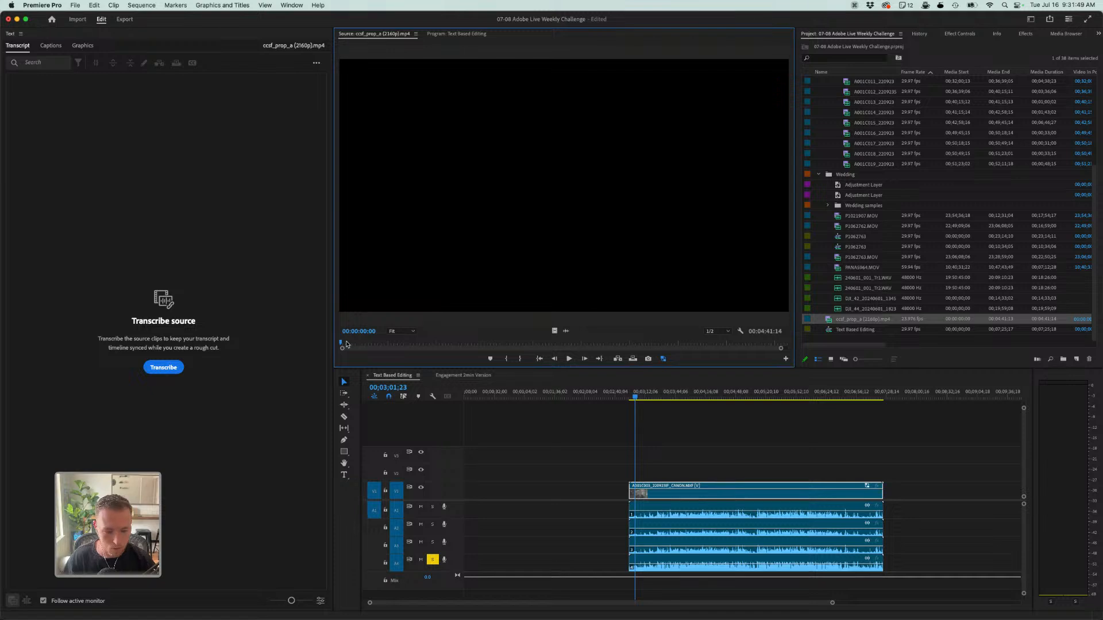
pyautogui.hotkey('ctrl', '`')
pyautogui.press('space')
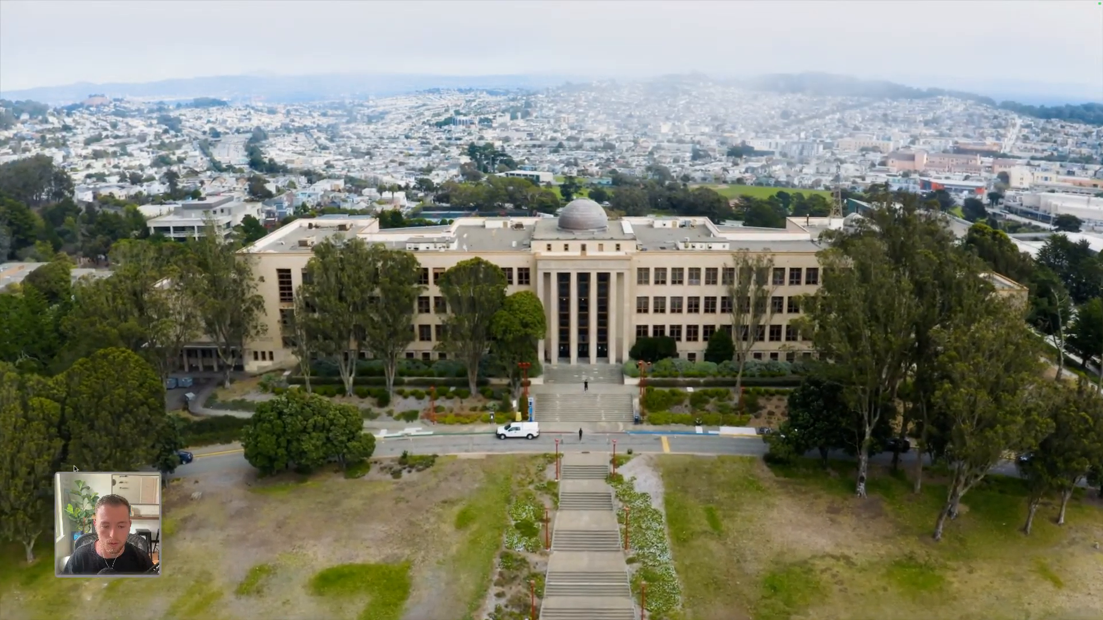
pyautogui.press('Escape')
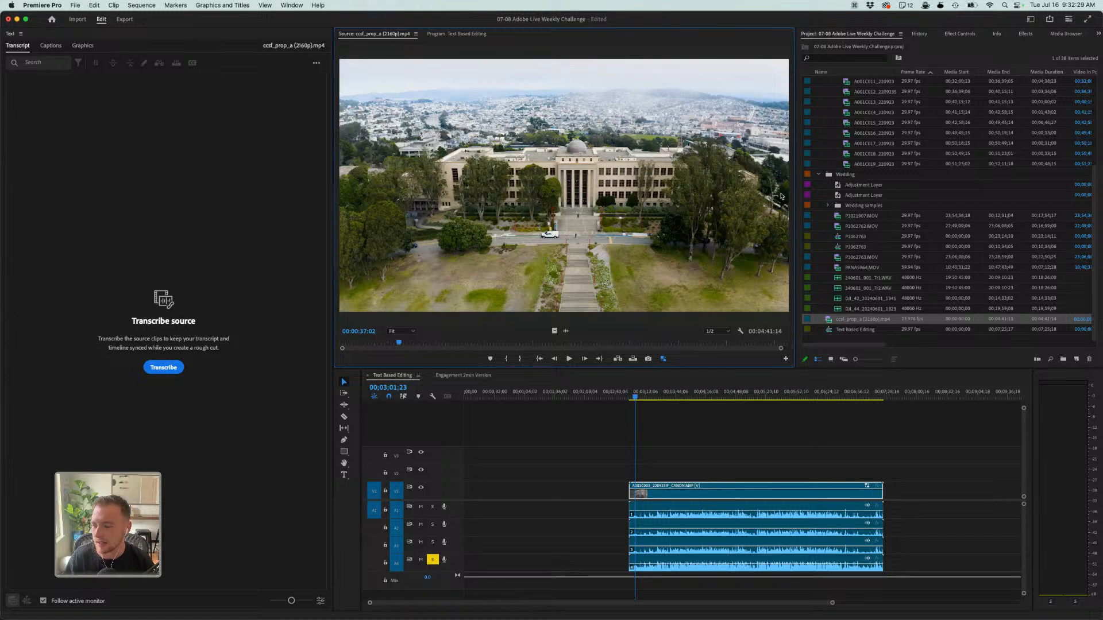
# - Preview the A001C004 through A001C018 interview and b-roll clips in the Source Monitor, ending on clip A001C015
pyautogui.scroll(5, 888, 204)
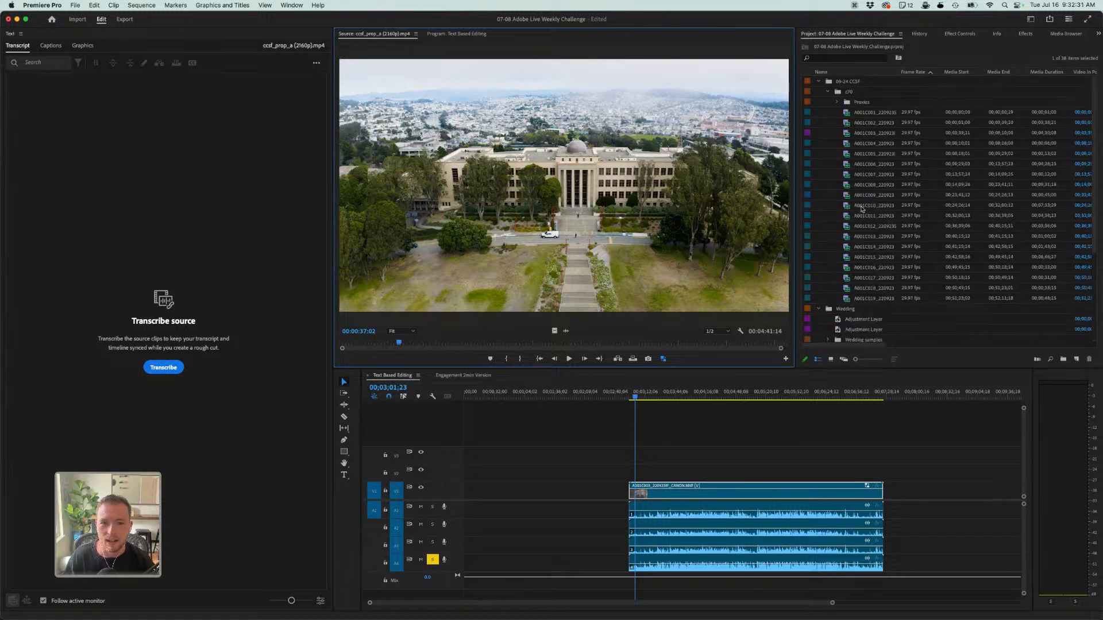
pyautogui.doubleClick(868, 144)
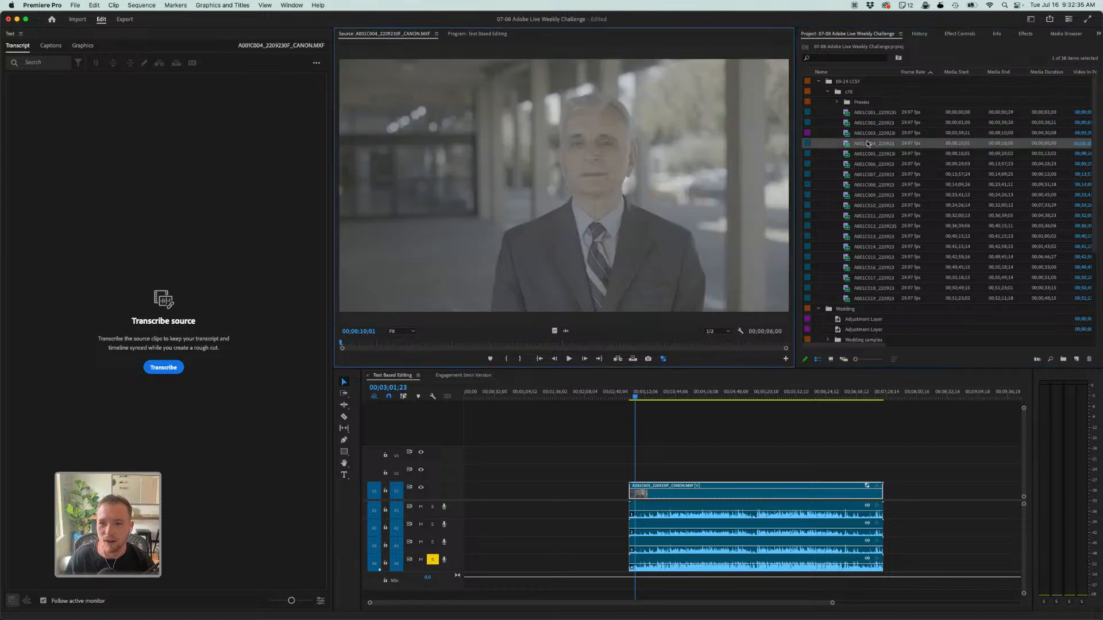
pyautogui.doubleClick(868, 173)
pyautogui.click(861, 155)
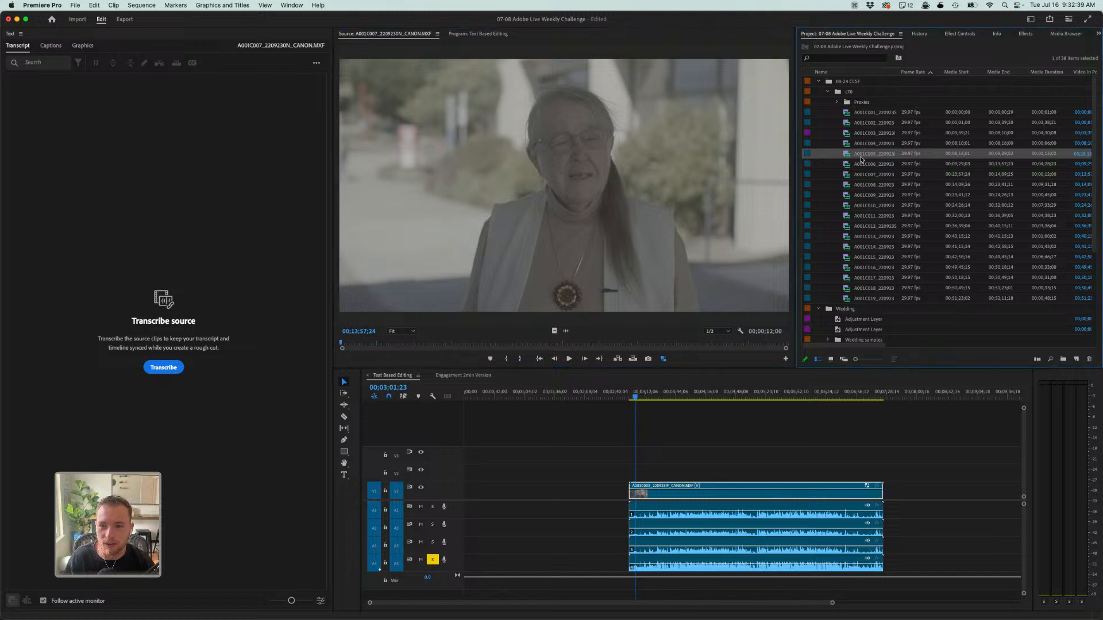
pyautogui.doubleClick(861, 156)
pyautogui.doubleClick(862, 146)
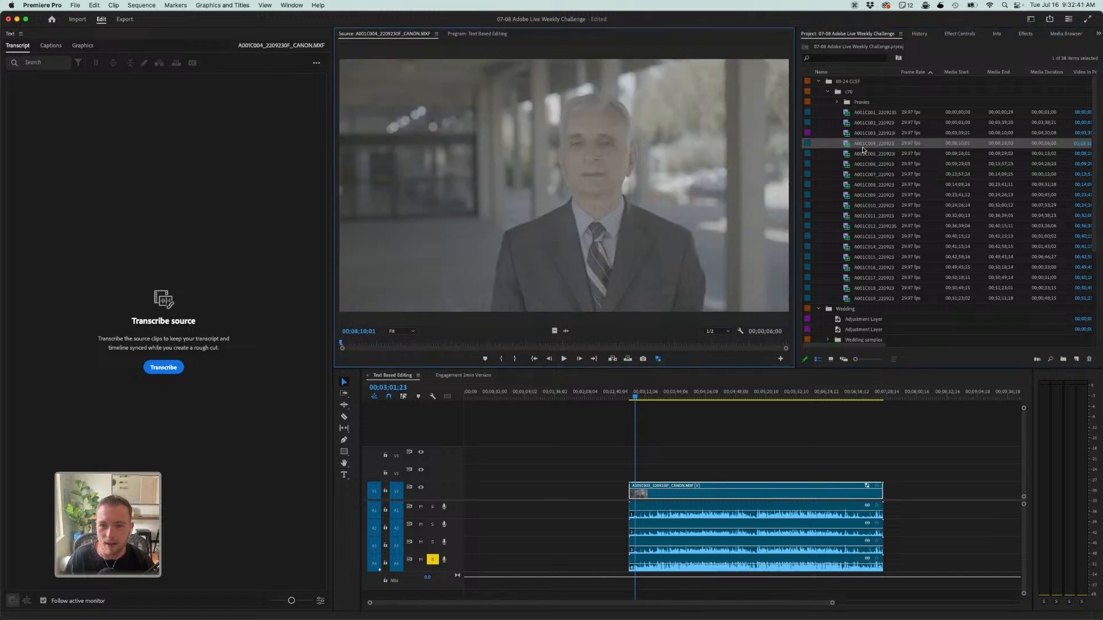
pyautogui.doubleClick(867, 194)
pyautogui.doubleClick(867, 226)
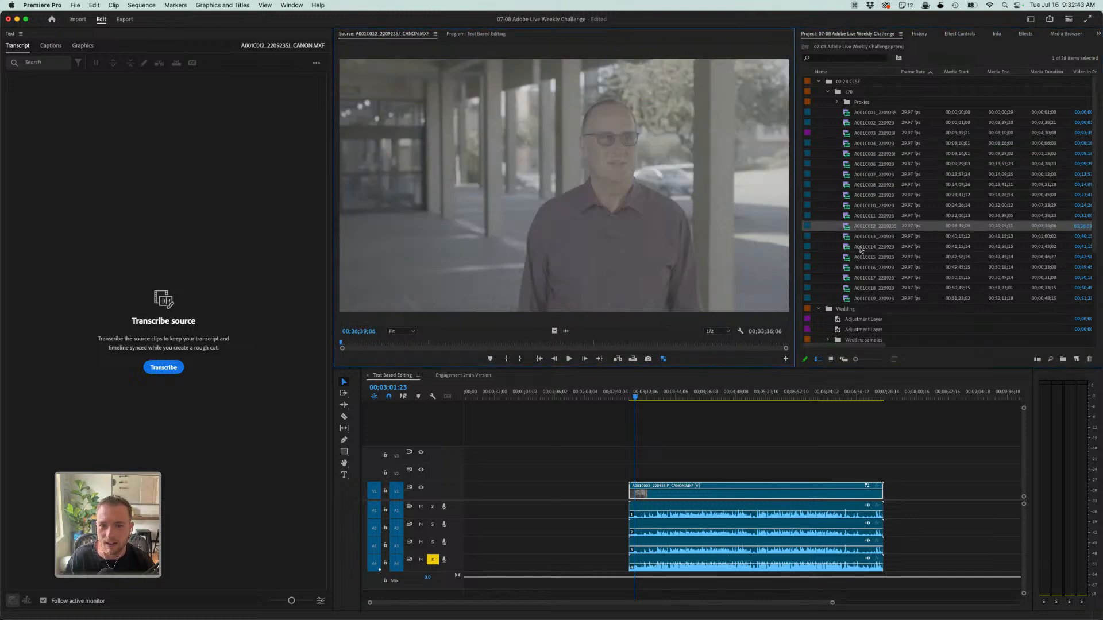
pyautogui.doubleClick(861, 247)
pyautogui.doubleClick(863, 266)
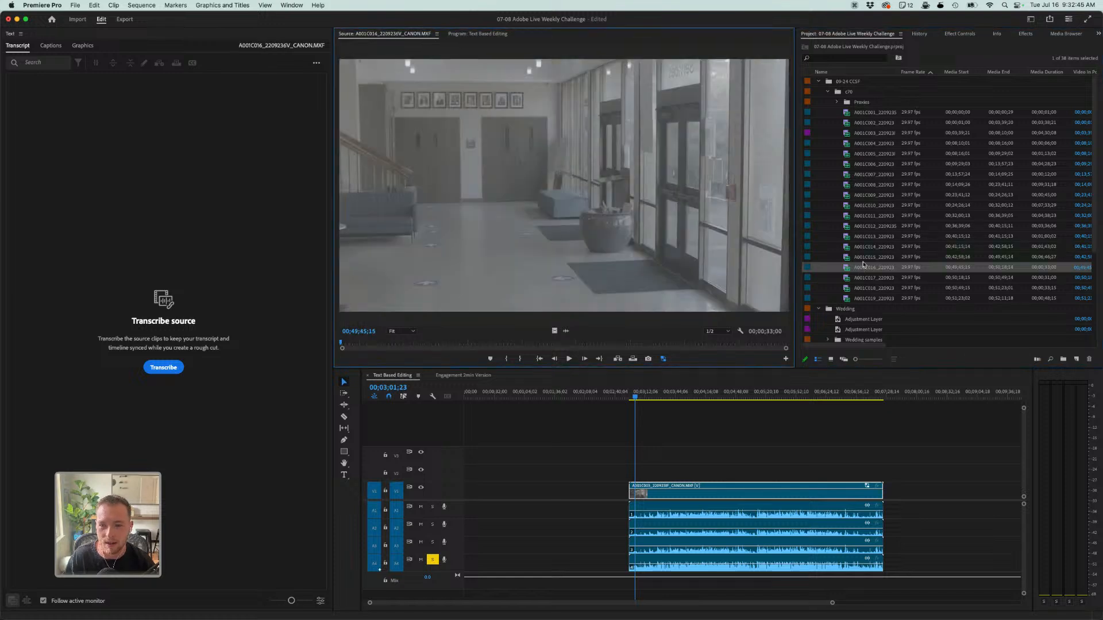
pyautogui.doubleClick(874, 286)
pyautogui.doubleClick(874, 256)
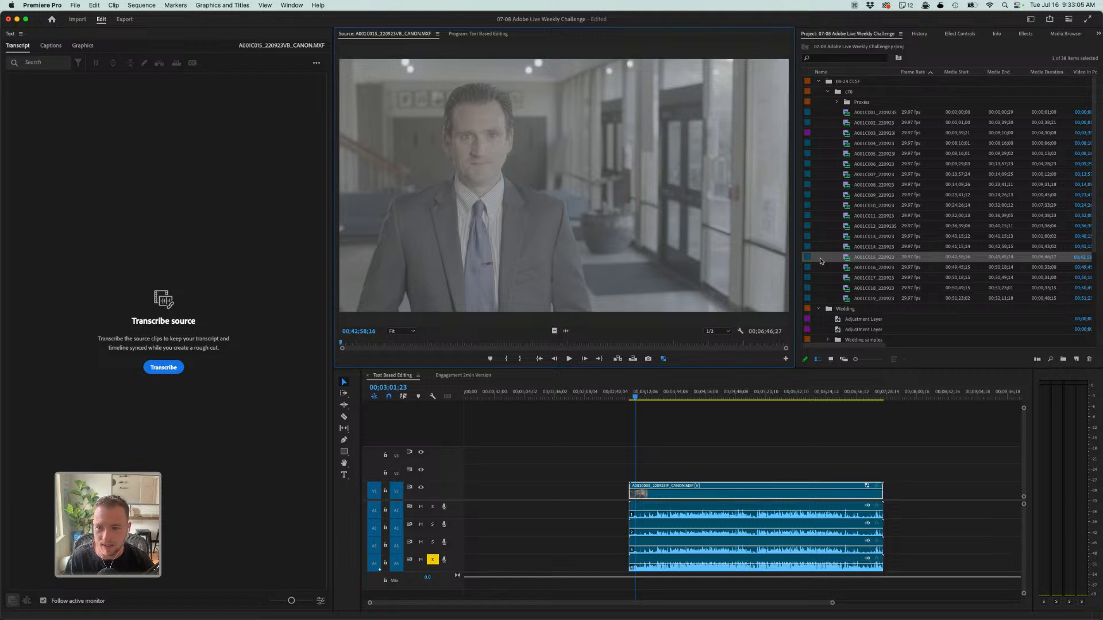
# - Create a new sequence from clip A001C015_220923VB_CANON.MXF and transcribe its source audio
pyautogui.moveTo(846, 258)
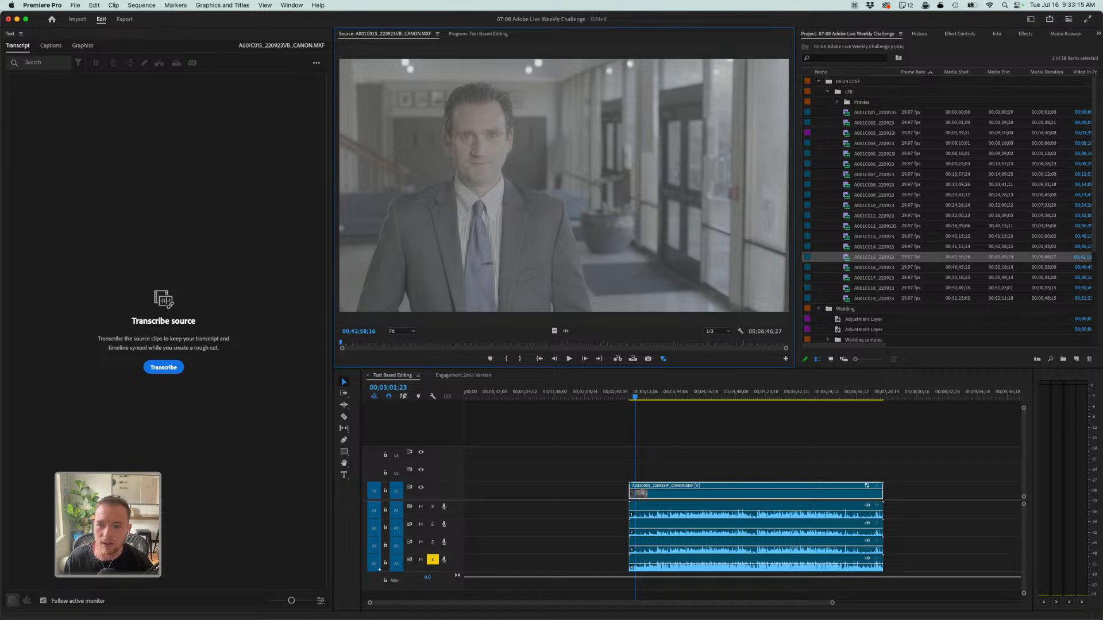
pyautogui.rightClick(847, 258)
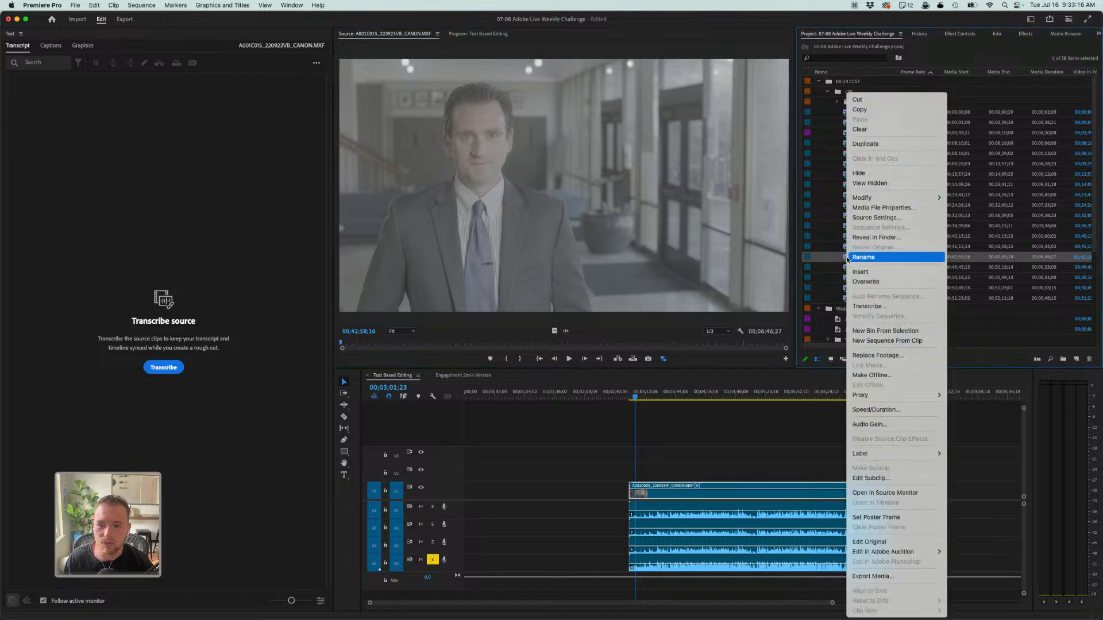
pyautogui.click(887, 341)
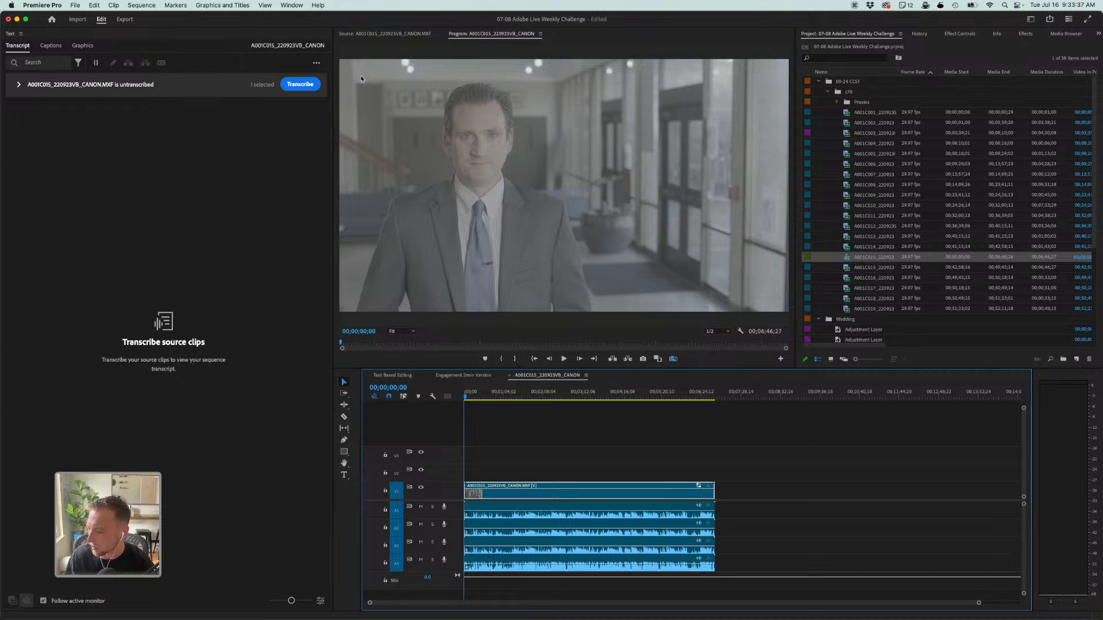
pyautogui.click(300, 84)
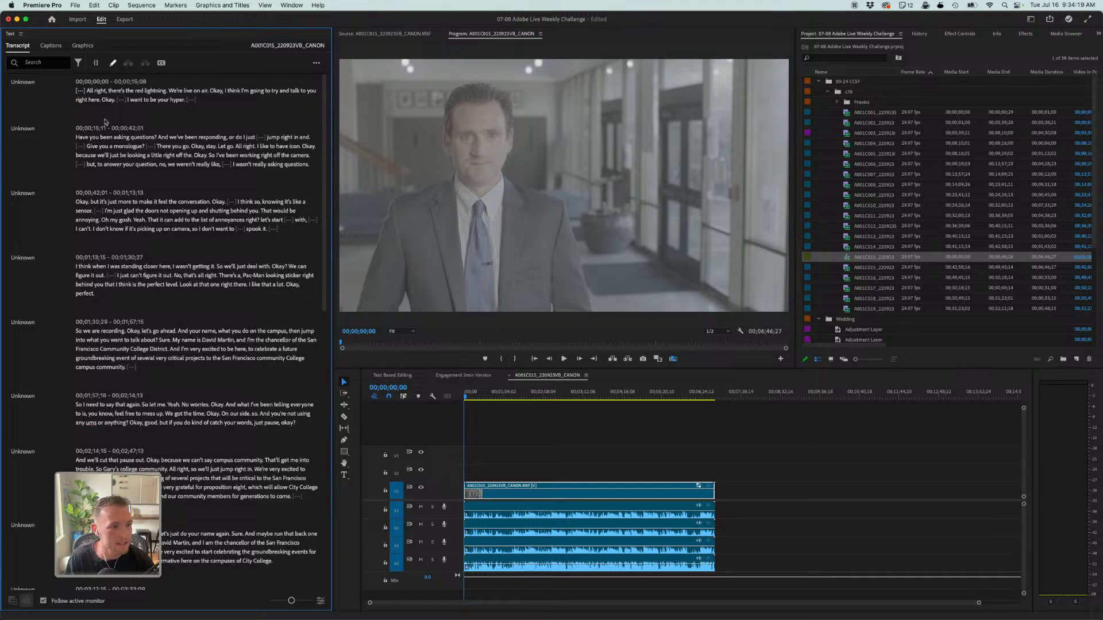
# - Check the footage and transcript near the end of the new sequence, then return the playhead to the start
pyautogui.click(772, 345)
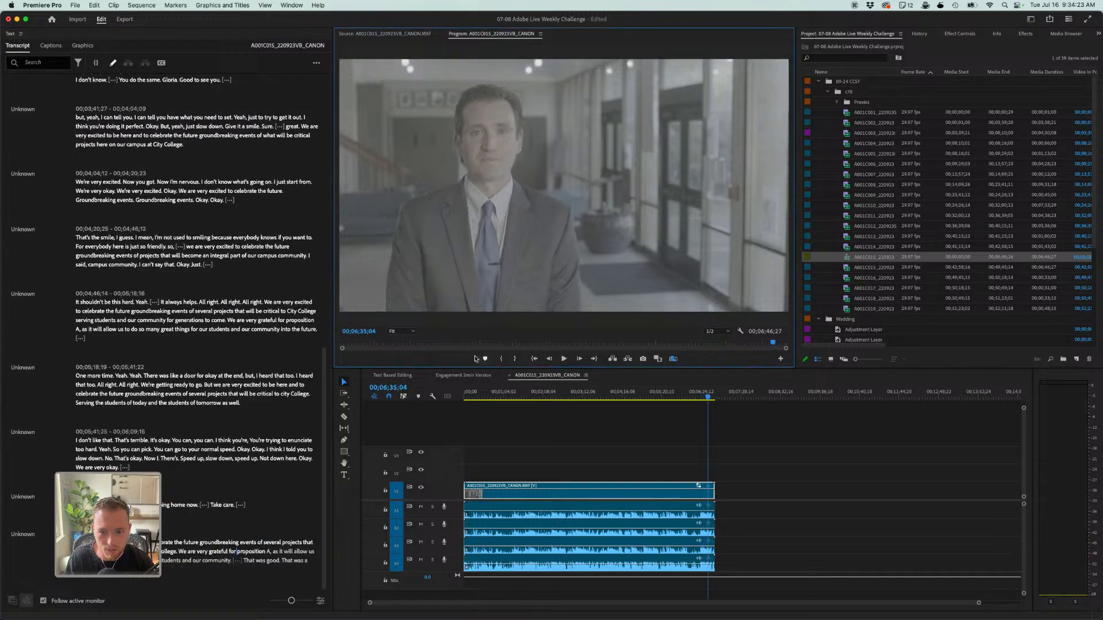
pyautogui.moveTo(357, 344); pyautogui.dragTo(310, 344)
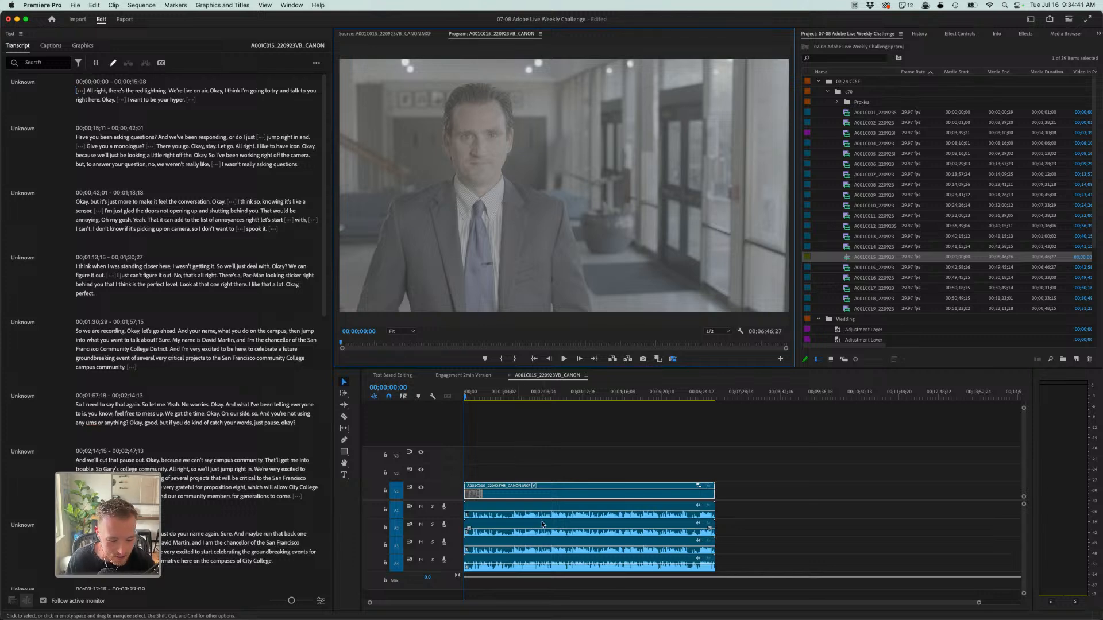
pyautogui.click(359, 331)
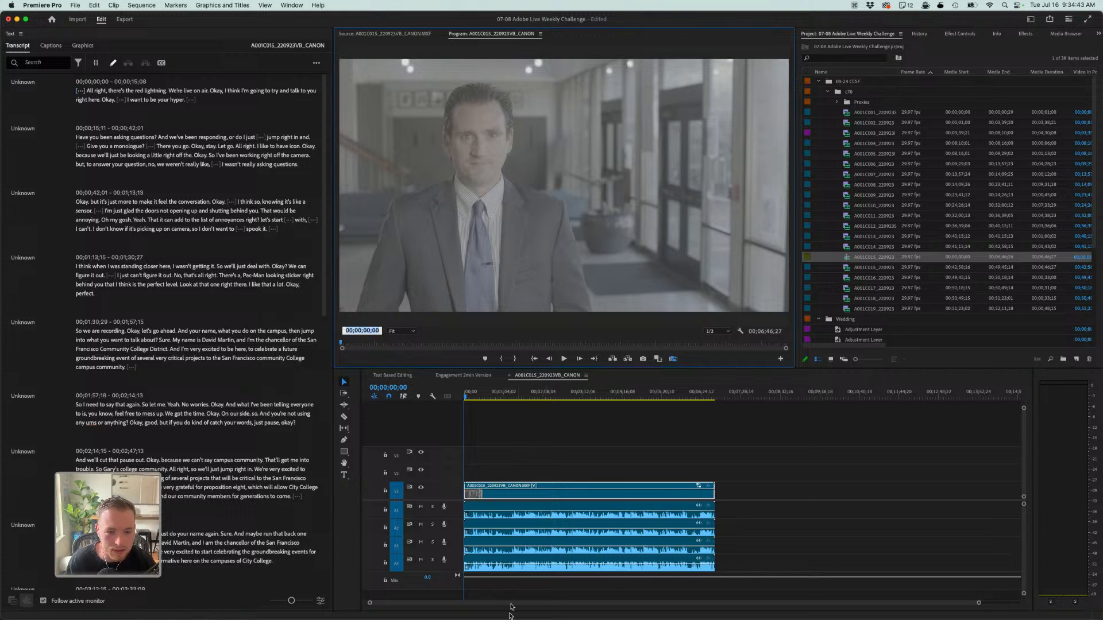
pyautogui.click(553, 442)
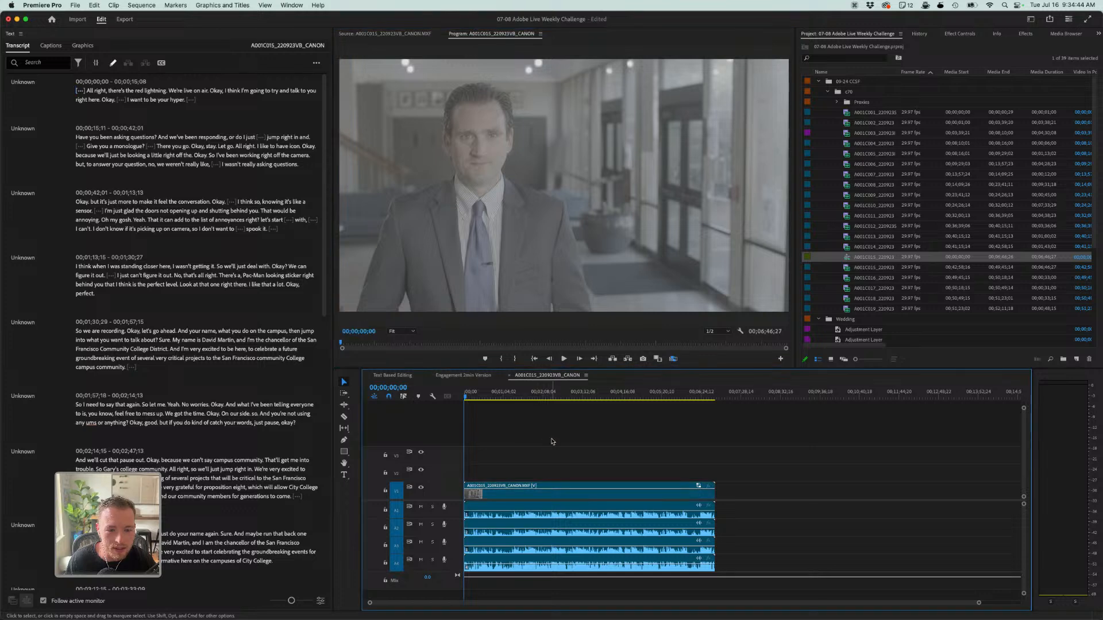
# - Open the Text Based Editing sequence and play the interview's opening, then return the playhead to the clip's first frames
pyautogui.click(404, 378)
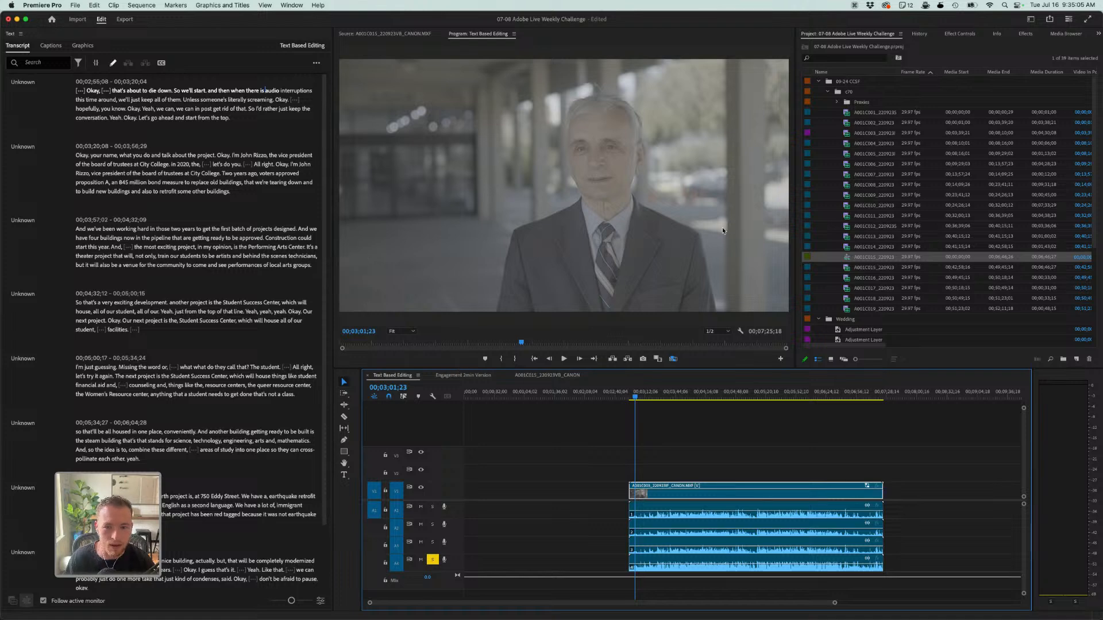
pyautogui.click(860, 133)
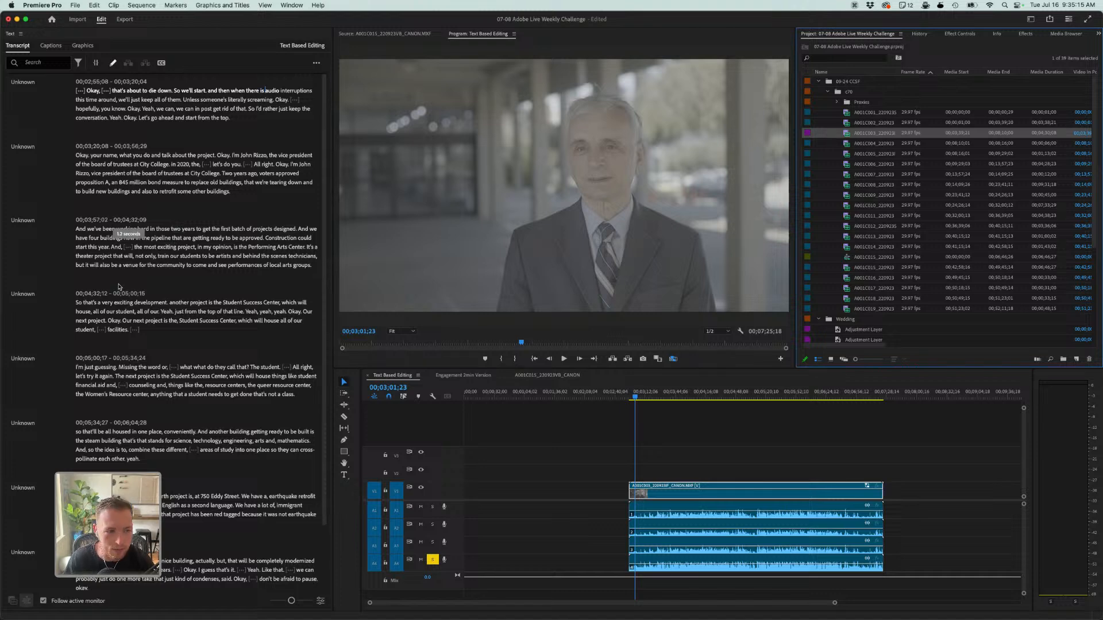
pyautogui.click(634, 396)
pyautogui.moveTo(634, 396); pyautogui.dragTo(630, 398)
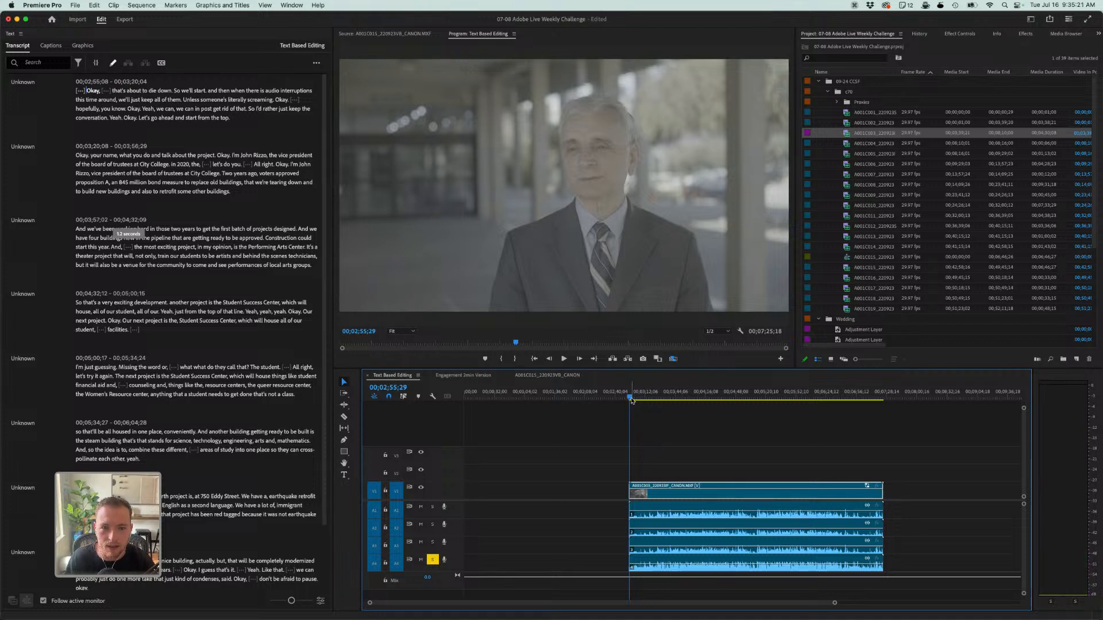
pyautogui.press('space')
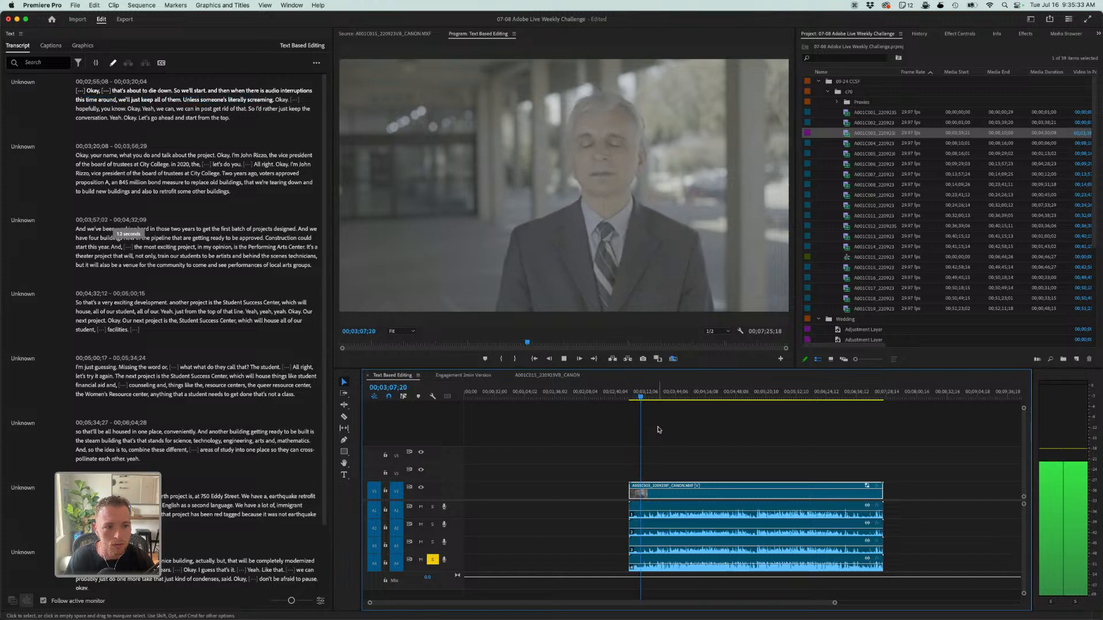
pyautogui.press('space')
pyautogui.click(634, 396)
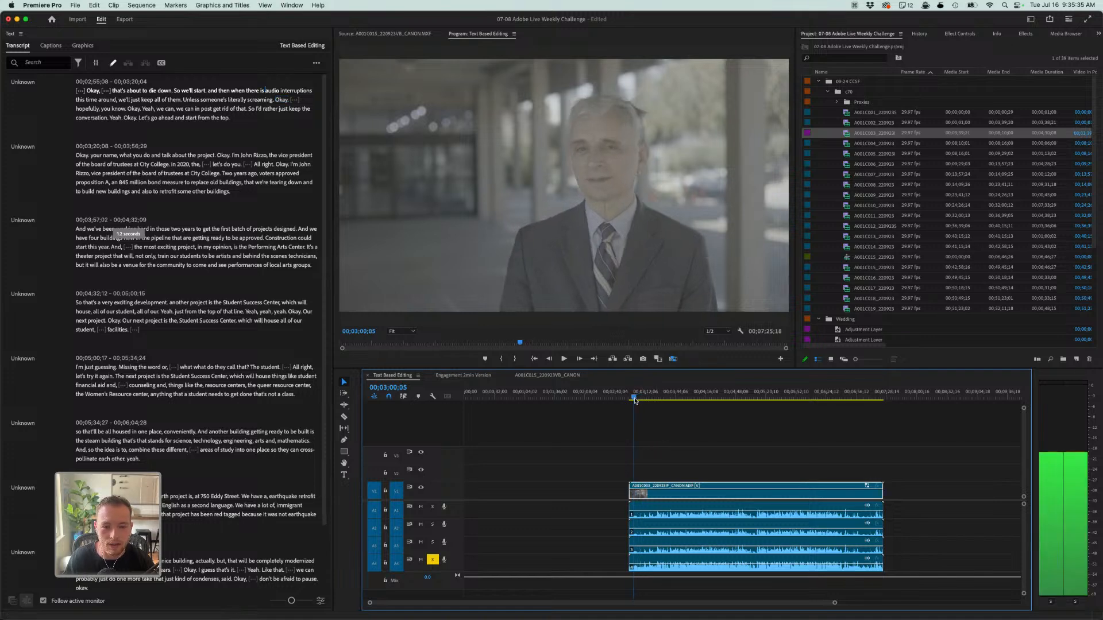
pyautogui.moveTo(634, 401); pyautogui.dragTo(630, 401)
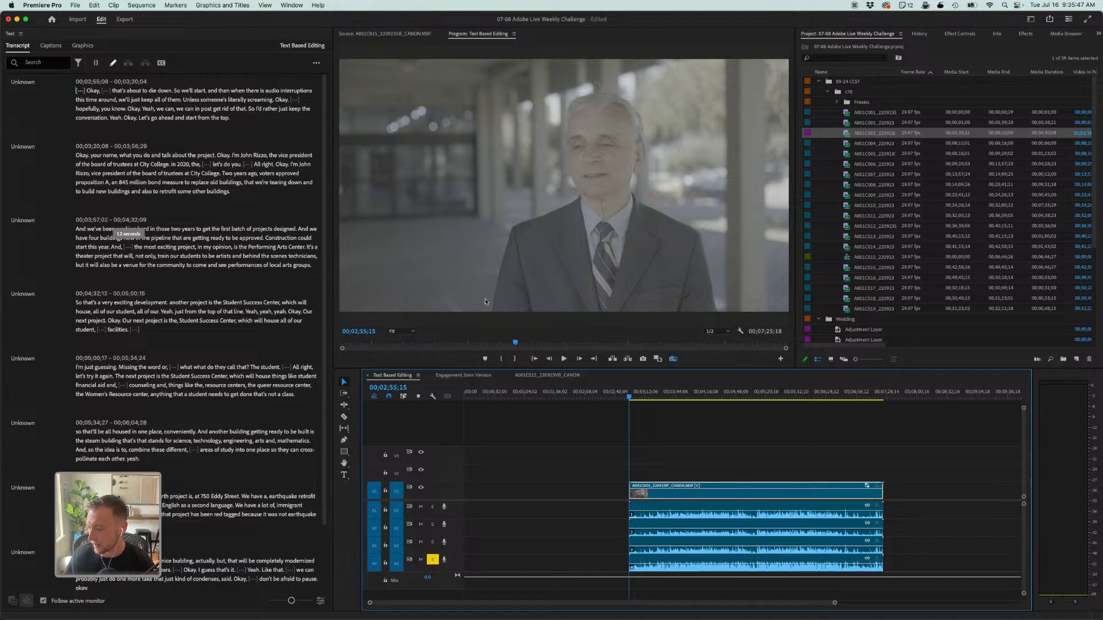
# - Switch to the Color workspace and apply the Stalman - CLog input LUT to the interview clip
pyautogui.click(674, 445)
pyautogui.click(1030, 19)
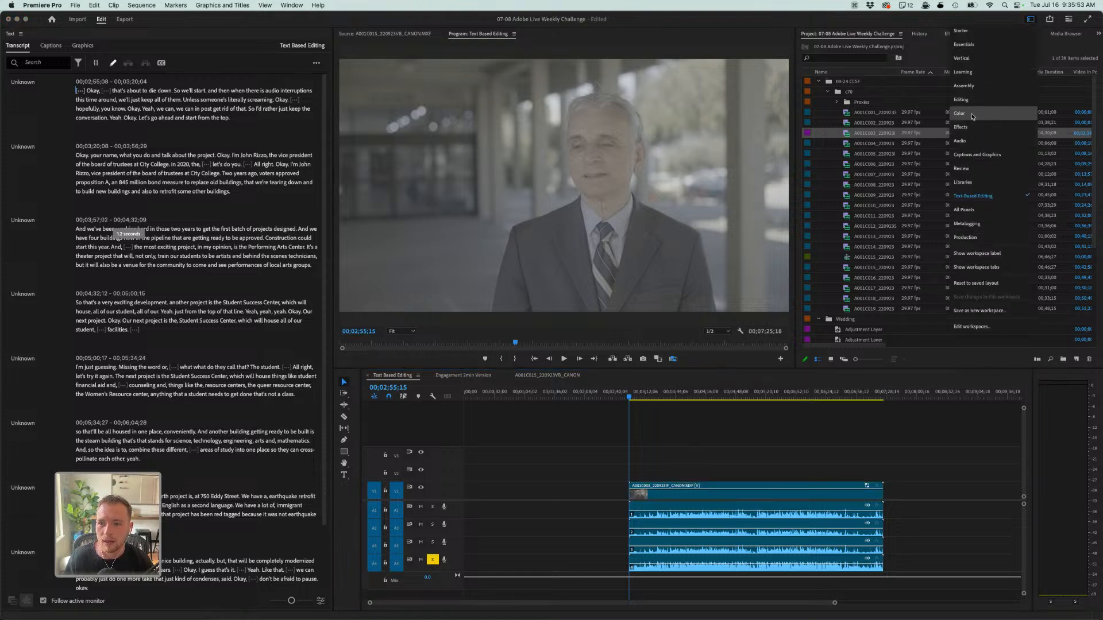
pyautogui.click(965, 119)
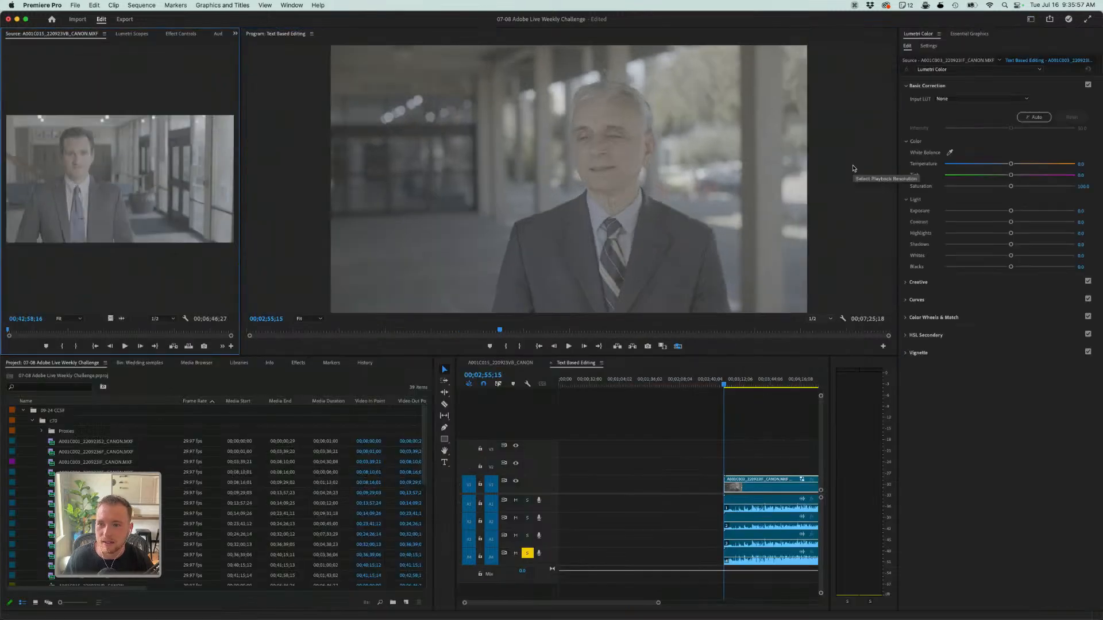
pyautogui.click(1031, 19)
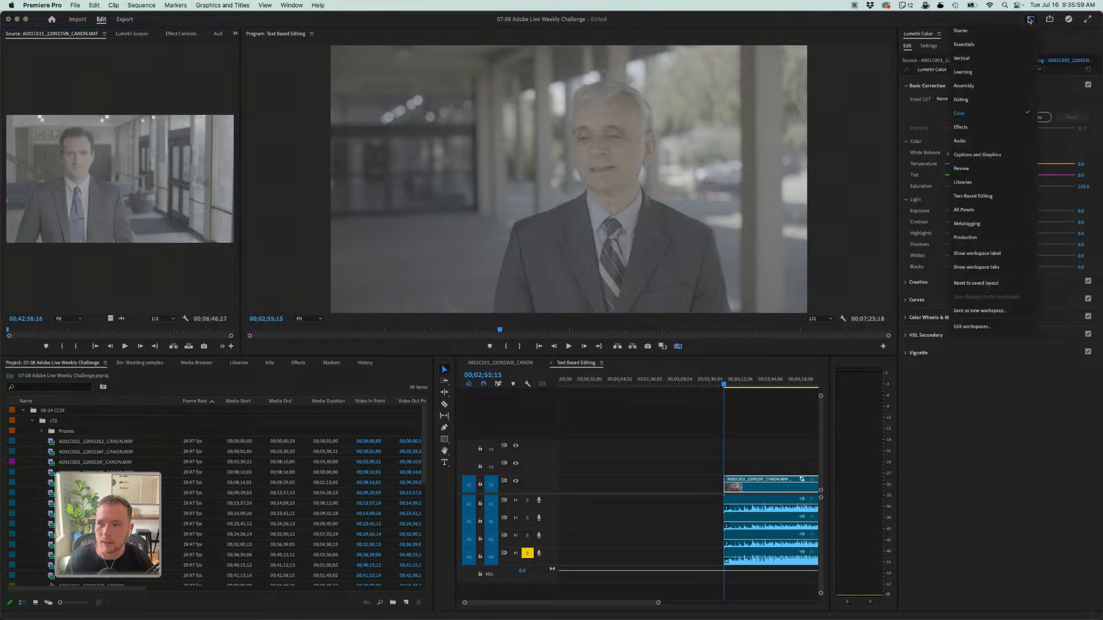
pyautogui.click(927, 119)
pyautogui.click(957, 100)
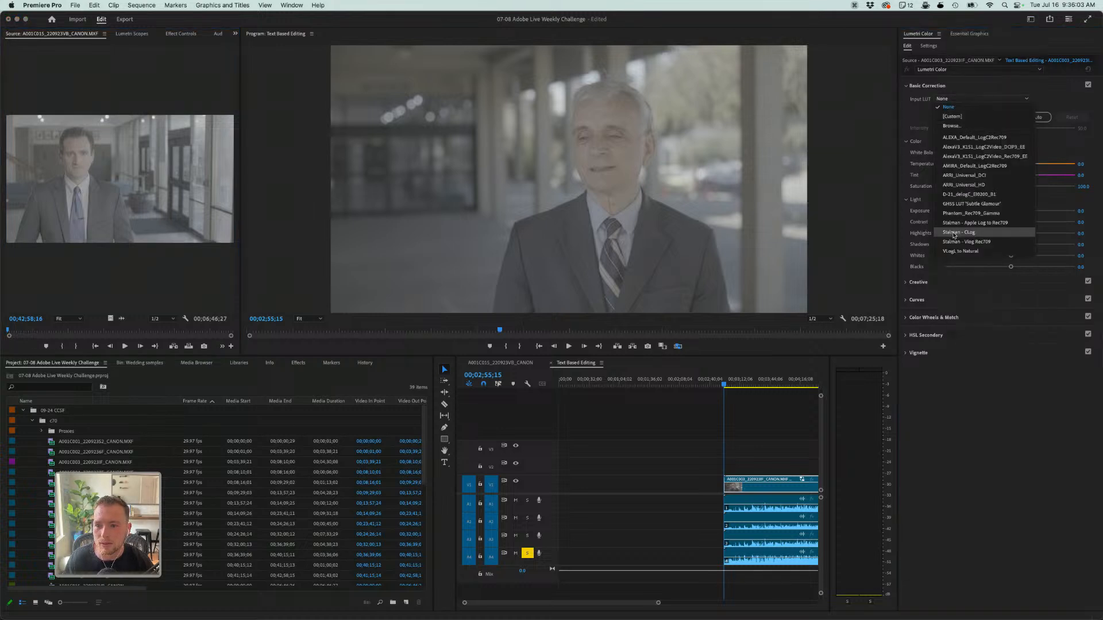
pyautogui.click(953, 233)
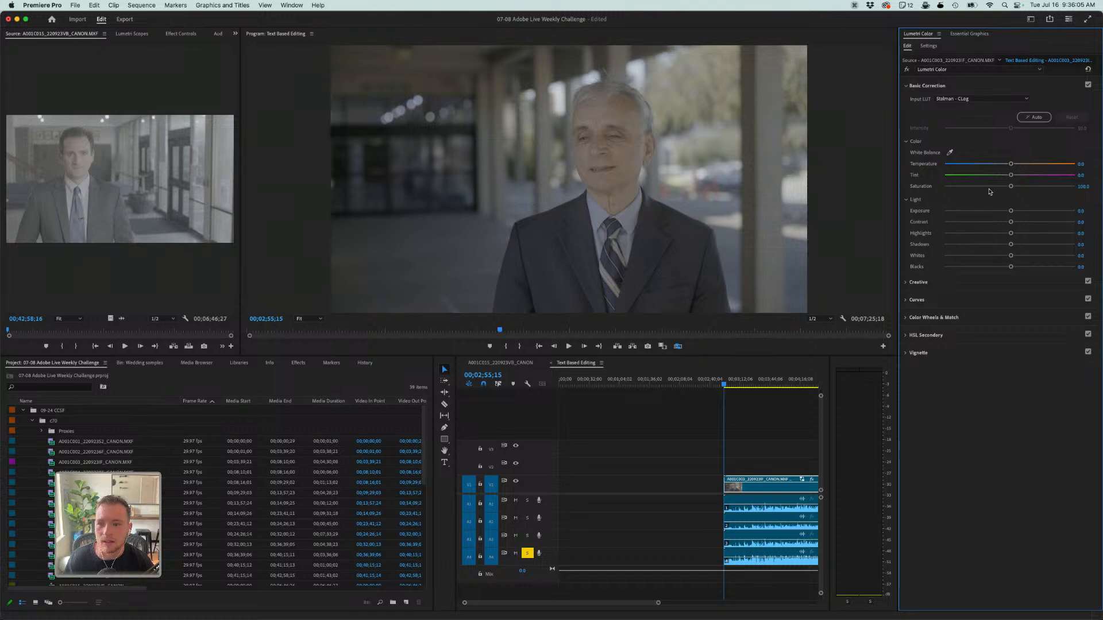
# - Raise the interview clip's saturation to 132.7, exposure to 0.8 and contrast to 41.3
pyautogui.moveTo(1012, 187)
pyautogui.mouseDown()
pyautogui.moveTo(1030, 188)
pyautogui.moveTo(1026, 223)
pyautogui.moveTo(1015, 213)
pyautogui.moveTo(1032, 187)
pyautogui.mouseUp()
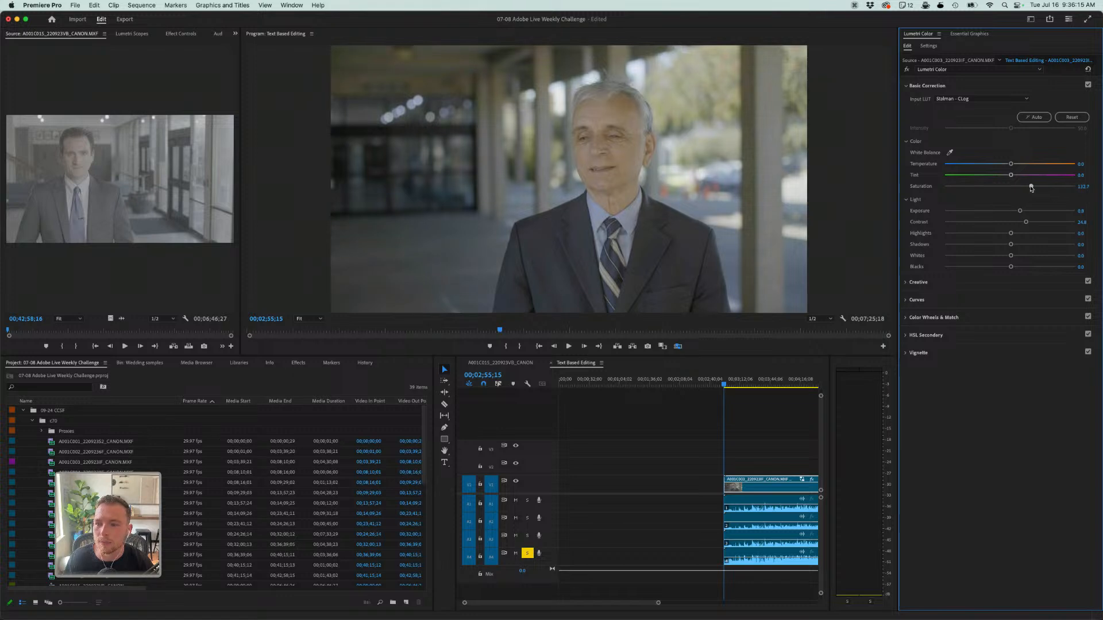
pyautogui.moveTo(1027, 225); pyautogui.dragTo(1033, 228)
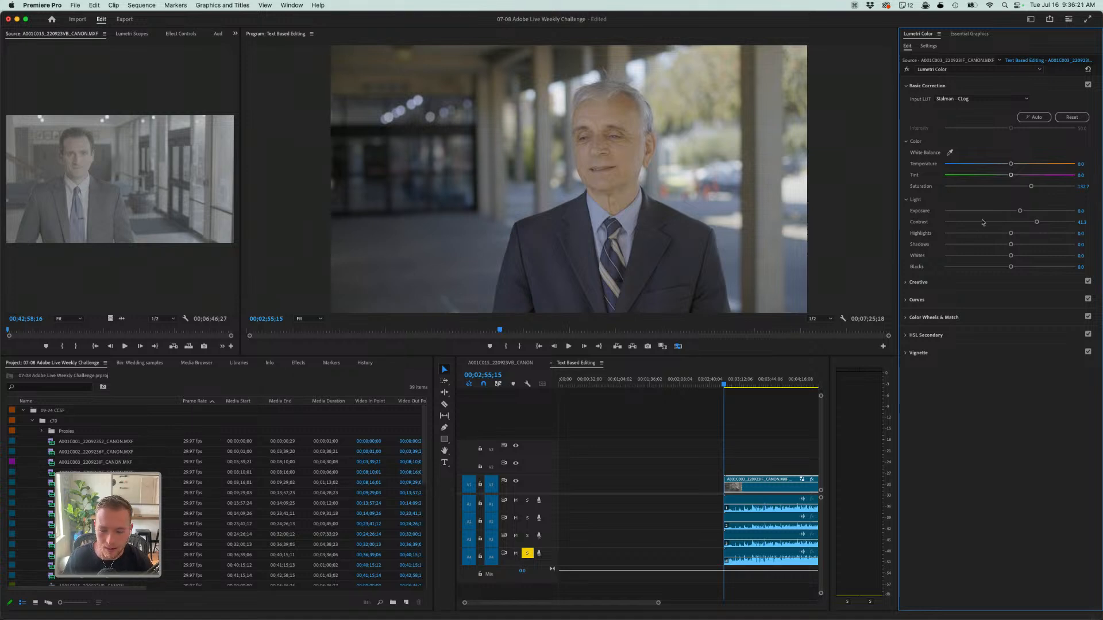
# - Switch to the Text-Based Editing workspace and select the pause at the very start of the transcript
pyautogui.click(1031, 20)
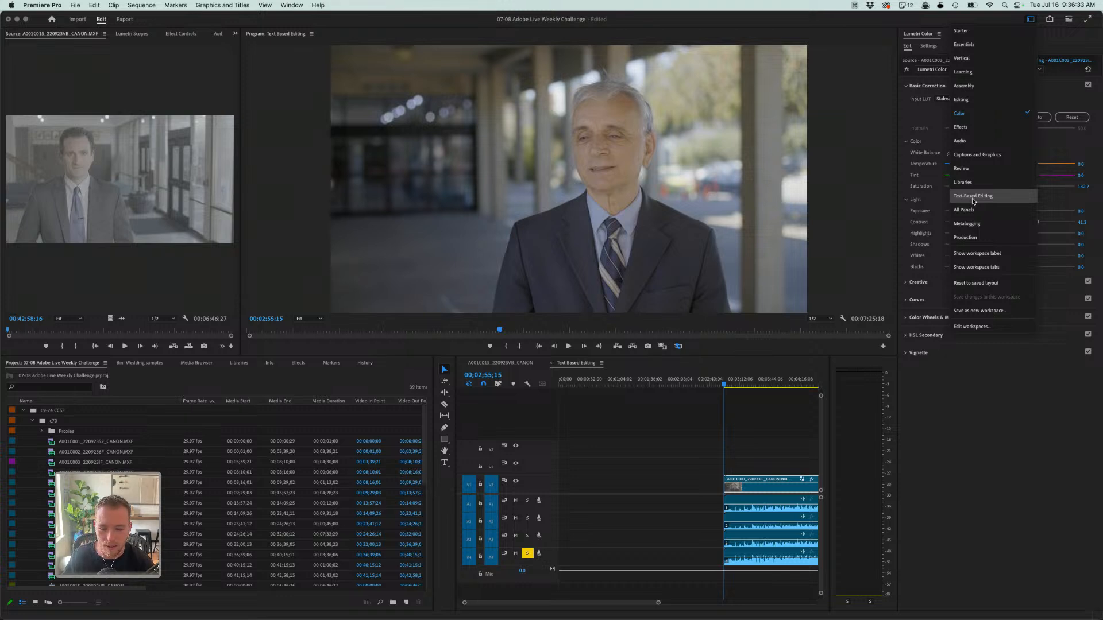
pyautogui.click(973, 196)
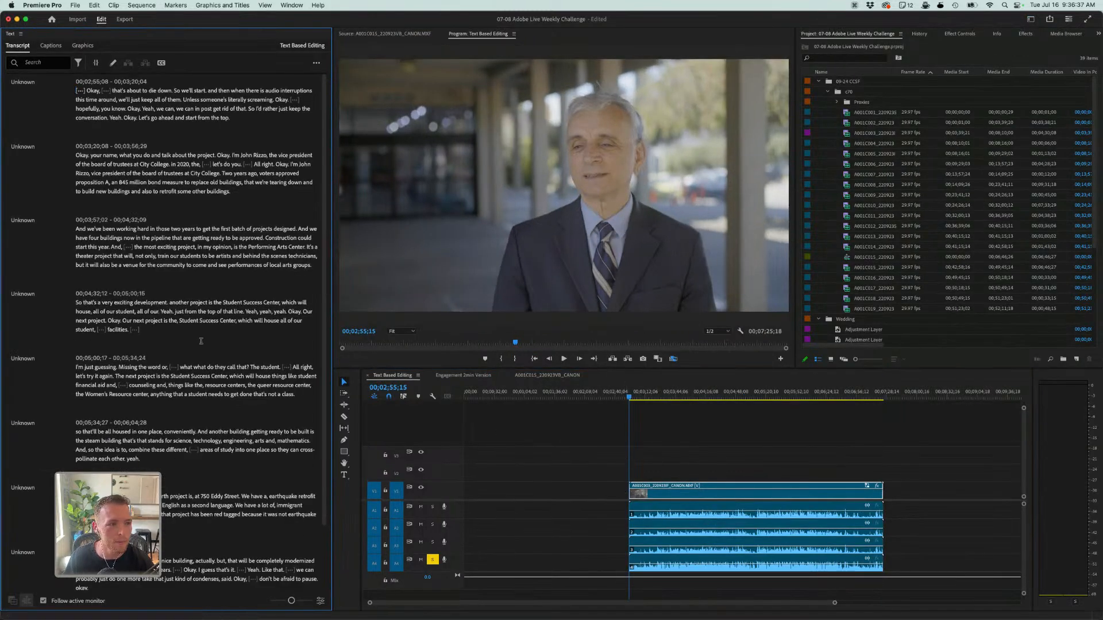
pyautogui.click(81, 91)
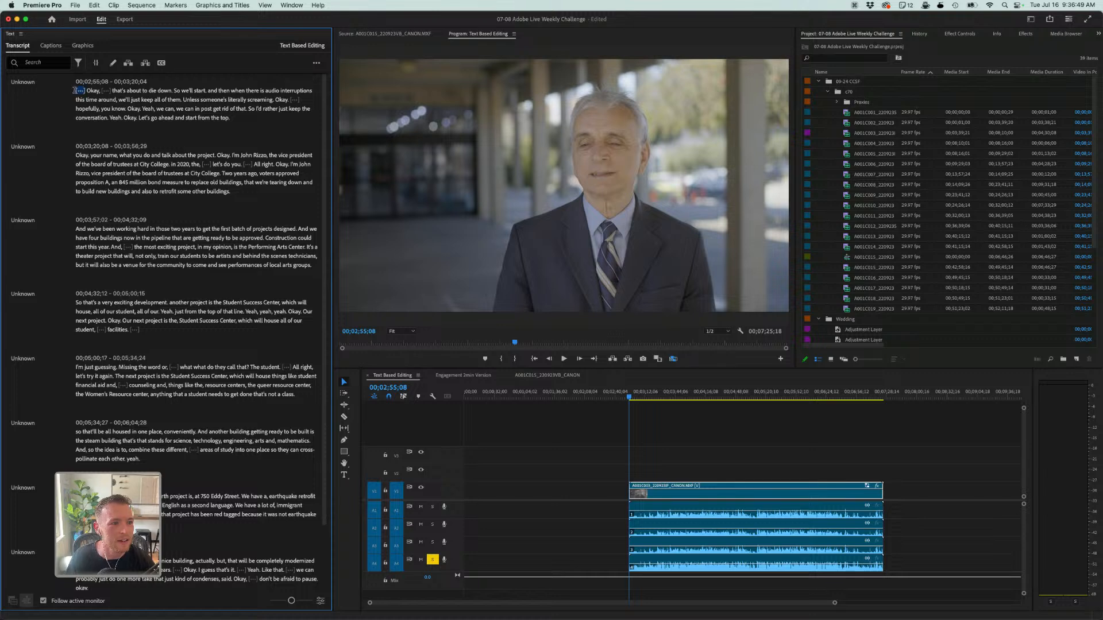
# - Delete the opening chatter and first take from the transcript up to the speaker's final self-introduction, including the pause just before it
pyautogui.moveTo(85, 95)
pyautogui.mouseDown()
pyautogui.moveTo(163, 97)
pyautogui.moveTo(145, 105)
pyautogui.moveTo(176, 115)
pyautogui.moveTo(165, 115)
pyautogui.moveTo(182, 101)
pyautogui.moveTo(213, 129)
pyautogui.moveTo(164, 166)
pyautogui.moveTo(310, 165)
pyautogui.moveTo(148, 166)
pyautogui.moveTo(232, 161)
pyautogui.mouseUp()
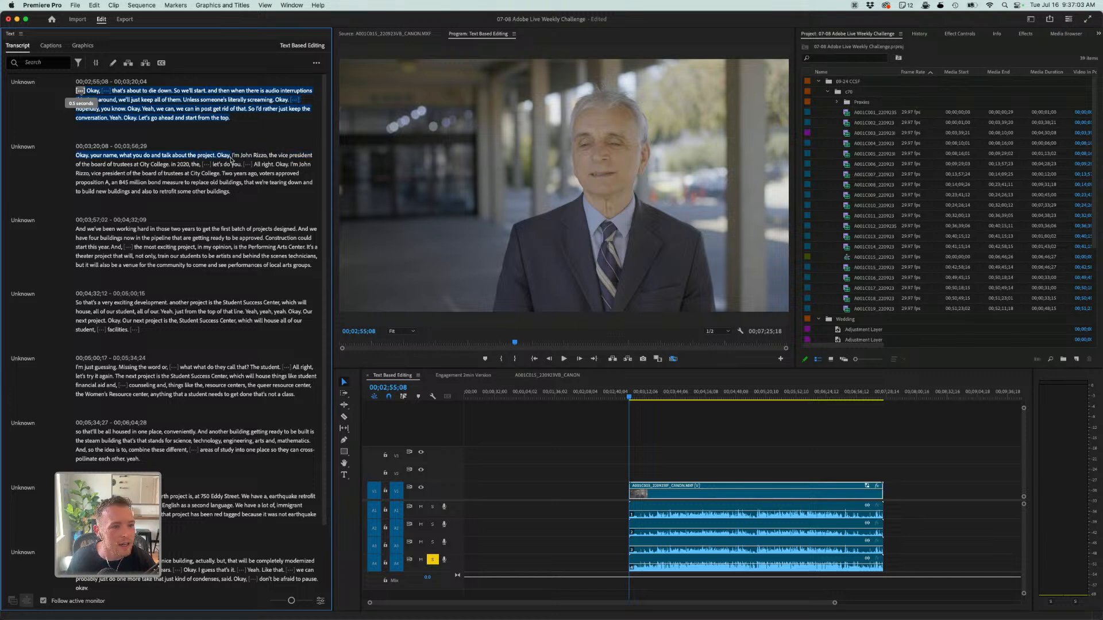
pyautogui.moveTo(232, 160); pyautogui.dragTo(288, 168)
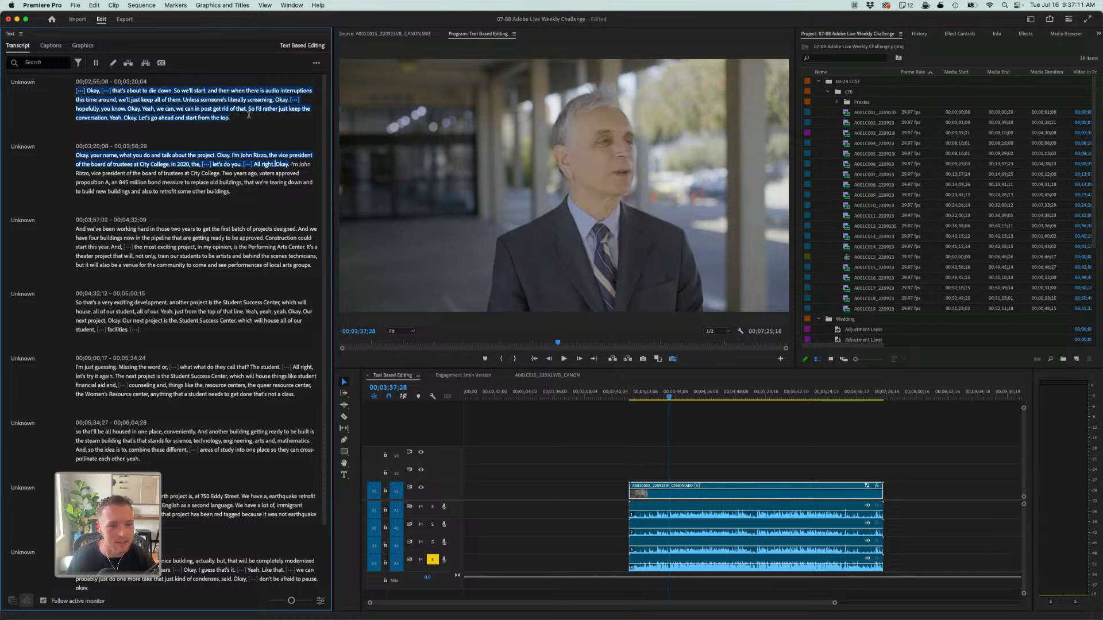
pyautogui.press('Delete')
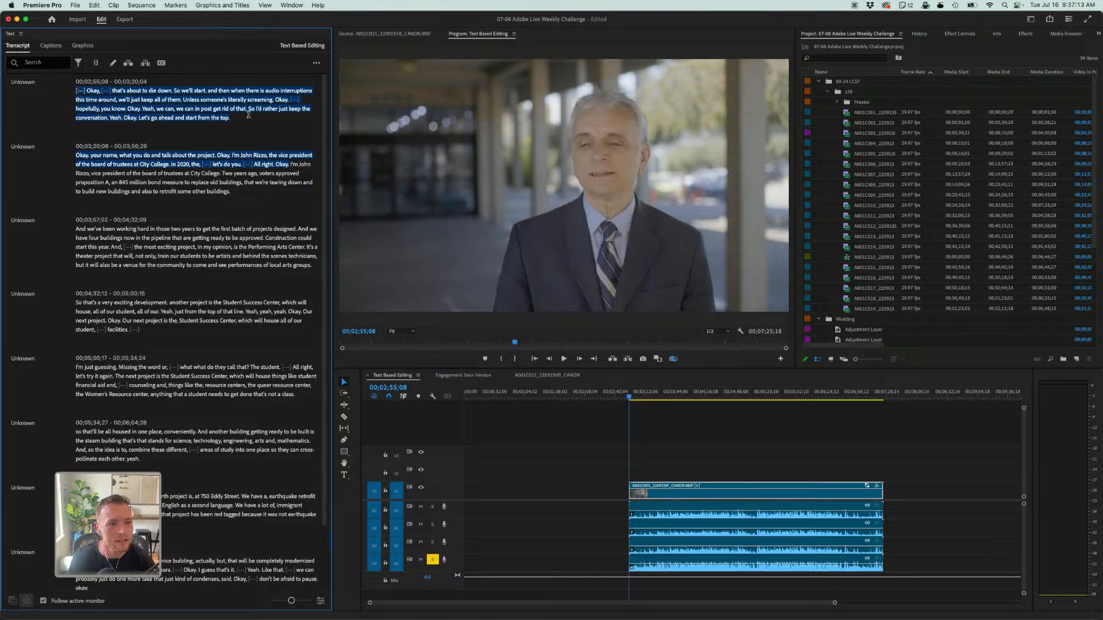
pyautogui.click(289, 165)
pyautogui.moveTo(242, 165); pyautogui.dragTo(70, 90)
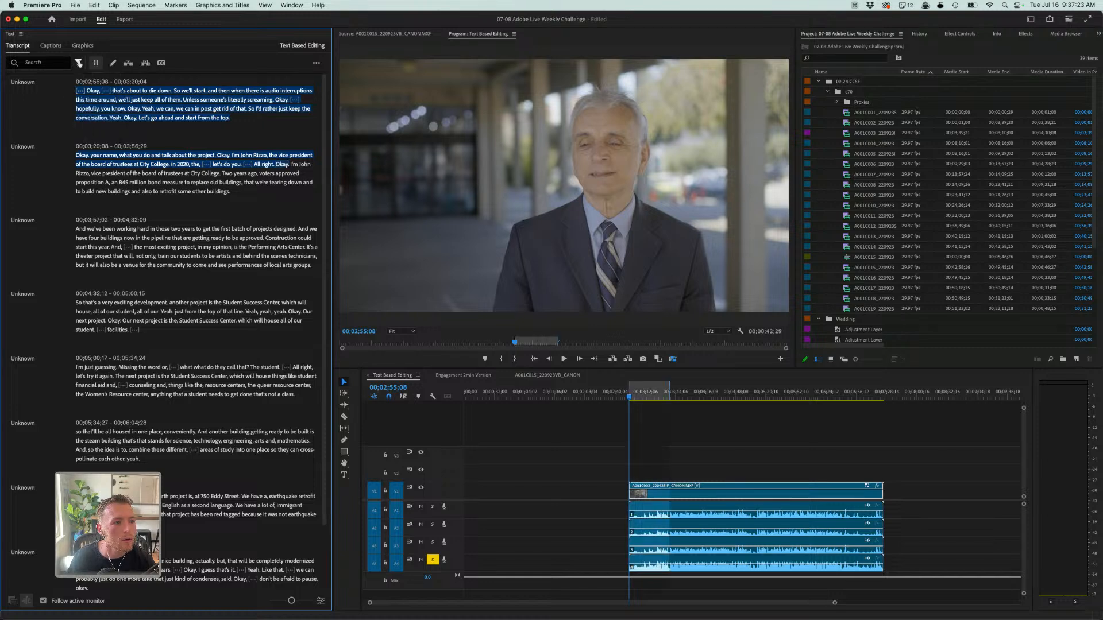
pyautogui.moveTo(81, 90)
pyautogui.press('BackSpace')
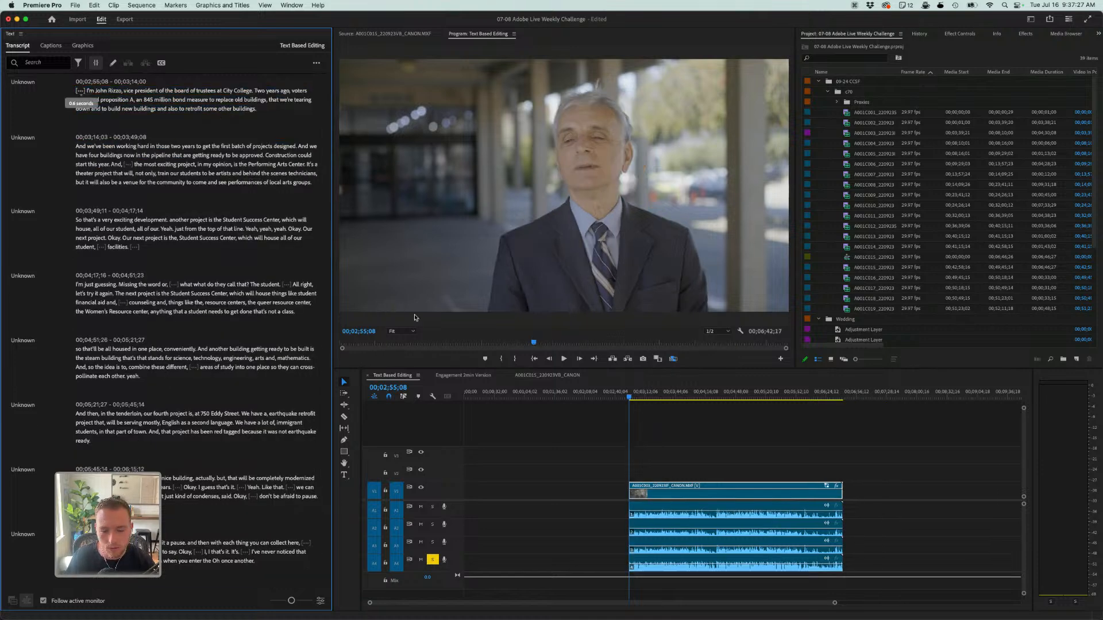
pyautogui.click(81, 90)
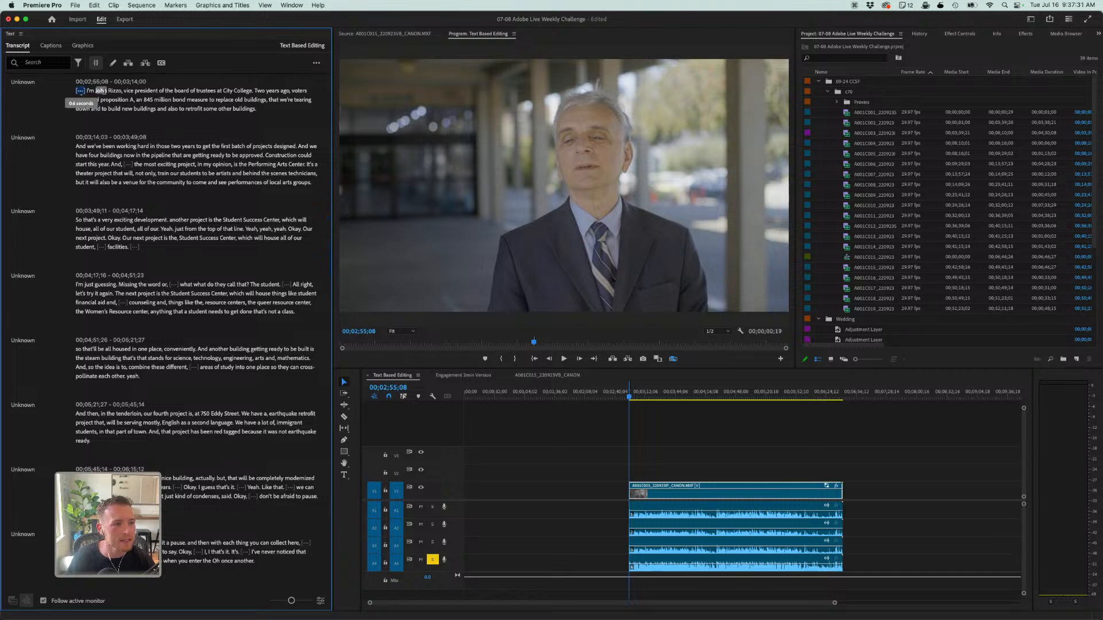
pyautogui.press('Delete')
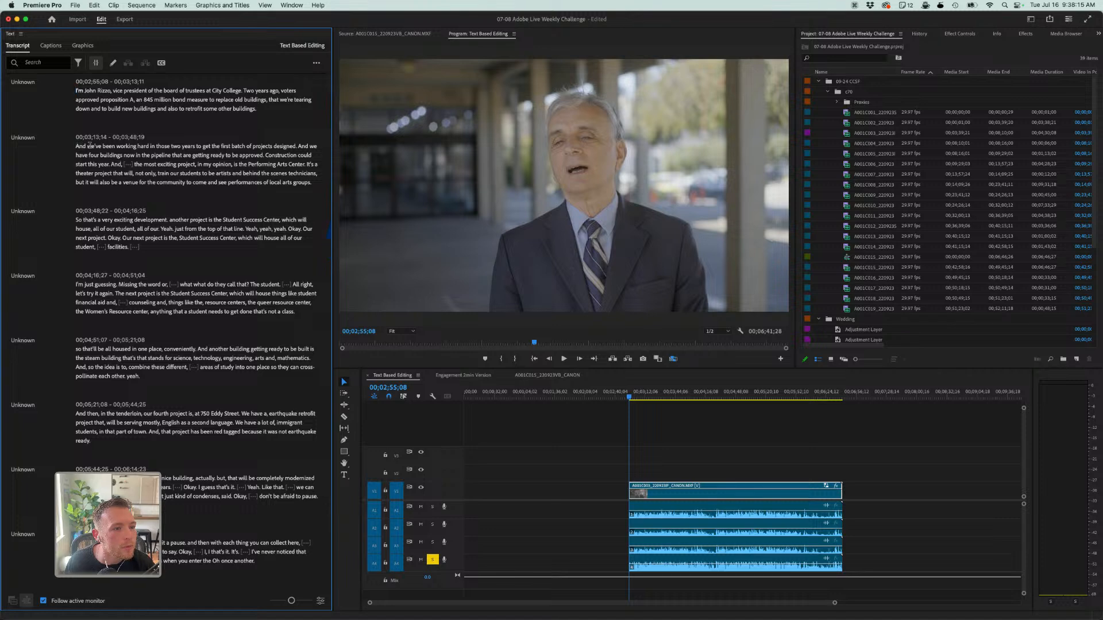
# - Delete the whole pause between "start this year. And," and "the most exciting project" in the transcript
pyautogui.click(657, 444)
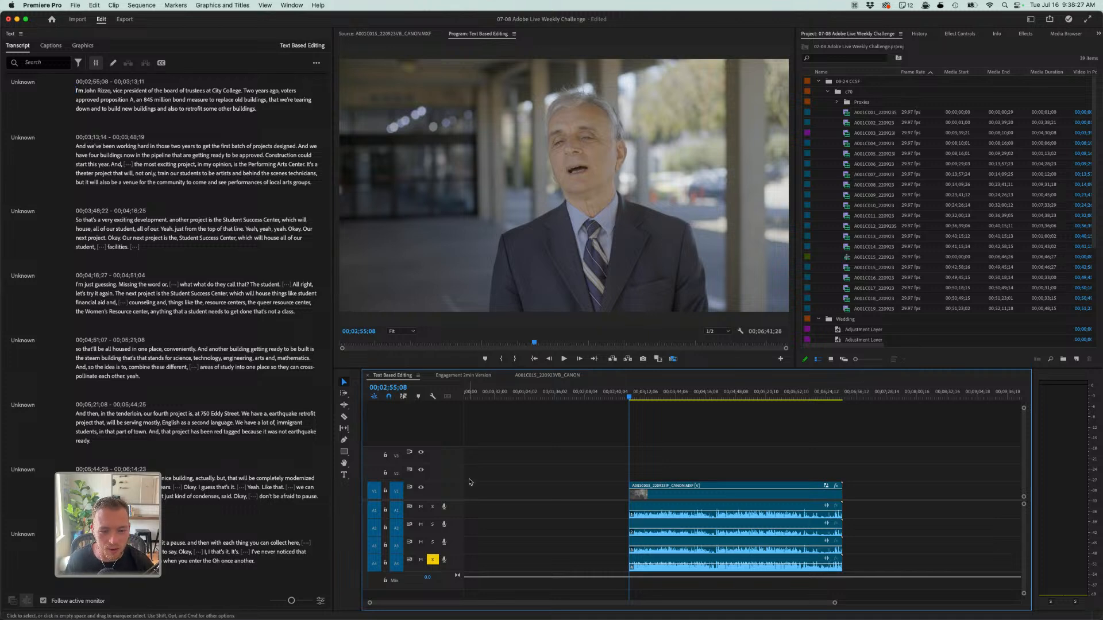
pyautogui.press('=')
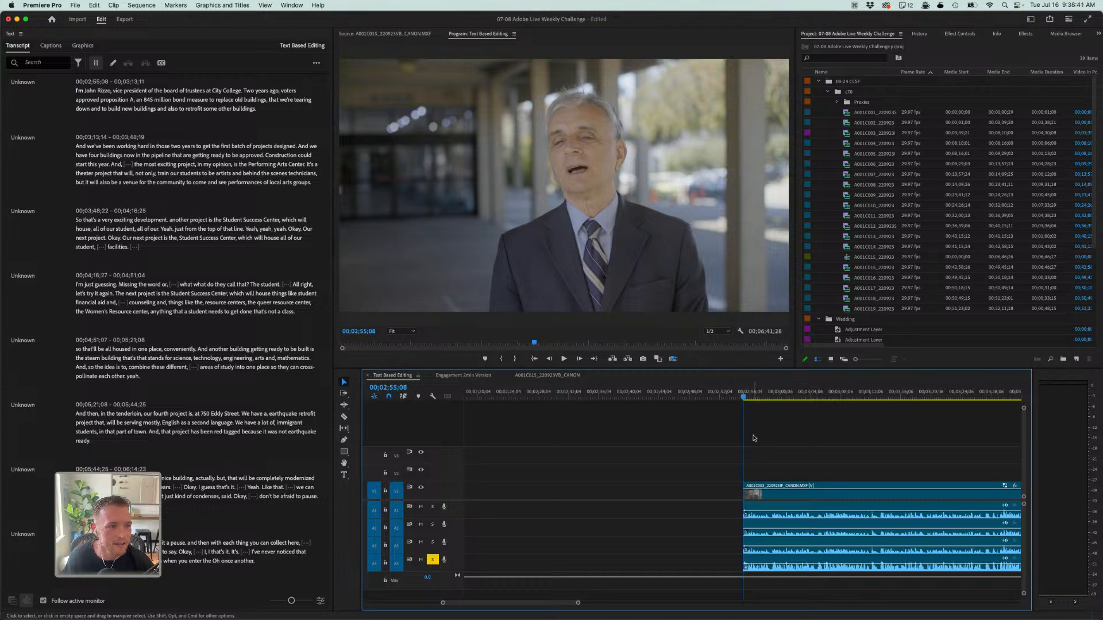
pyautogui.click(128, 165)
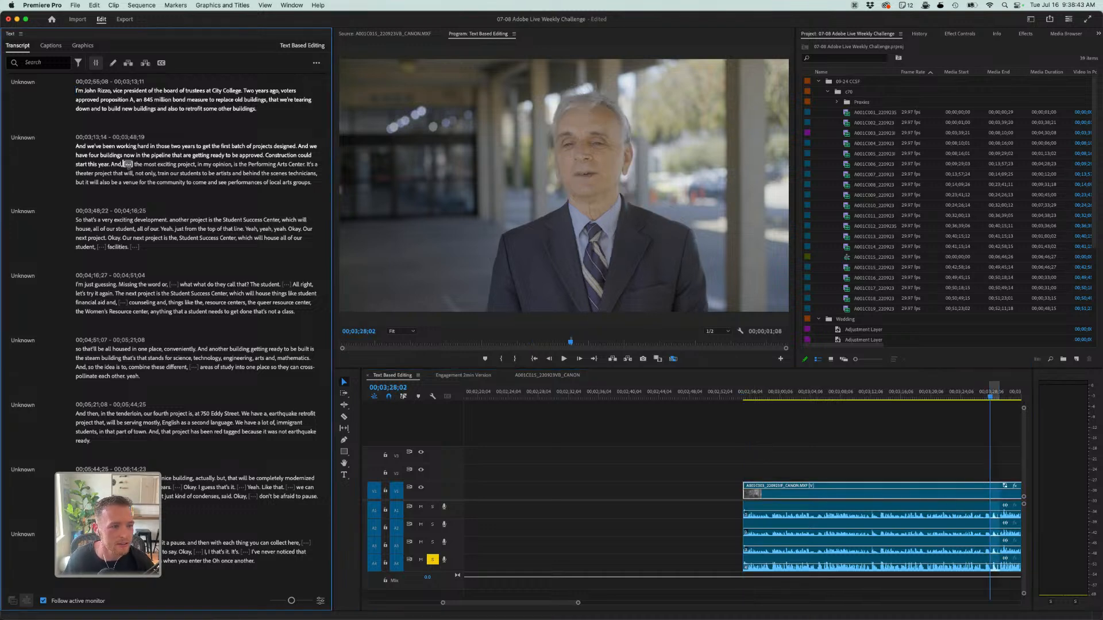
pyautogui.press('super+k')
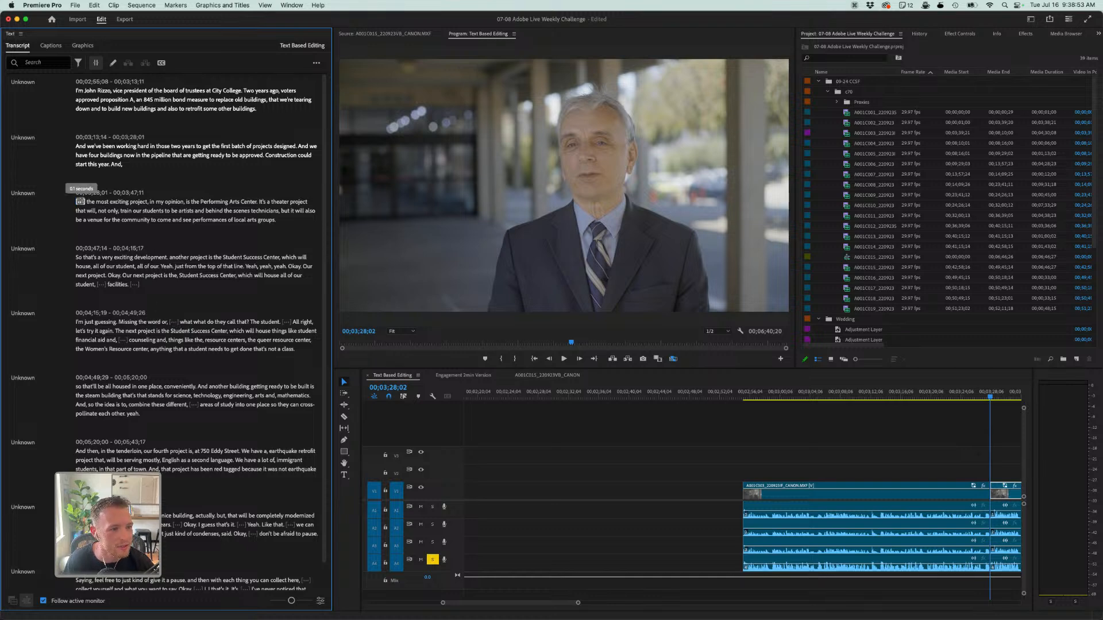
pyautogui.click(80, 201)
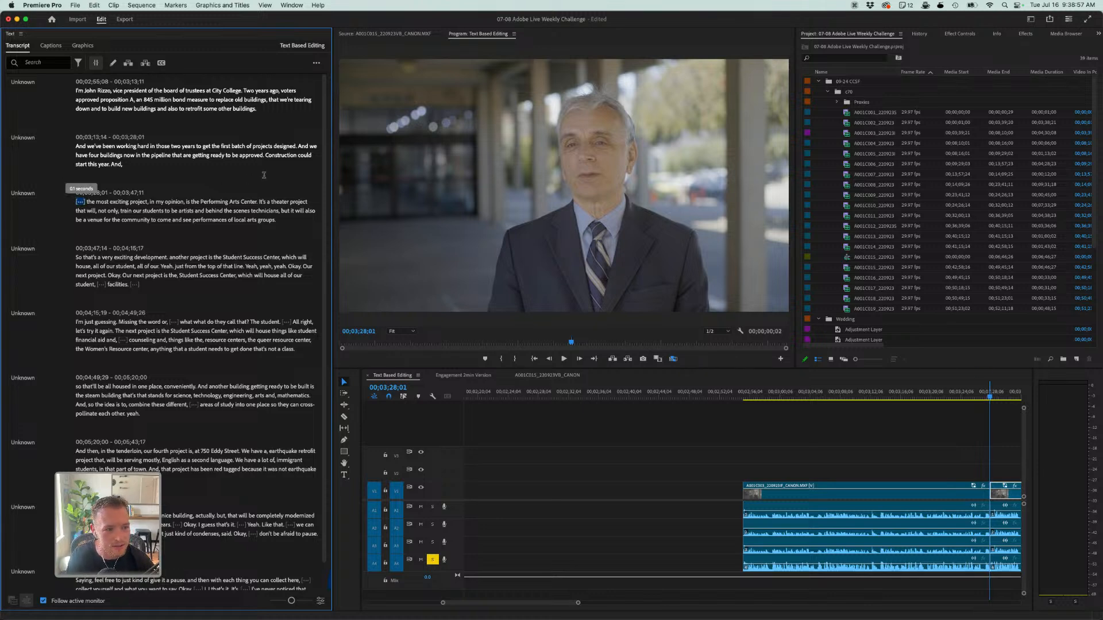
pyautogui.press('BackSpace')
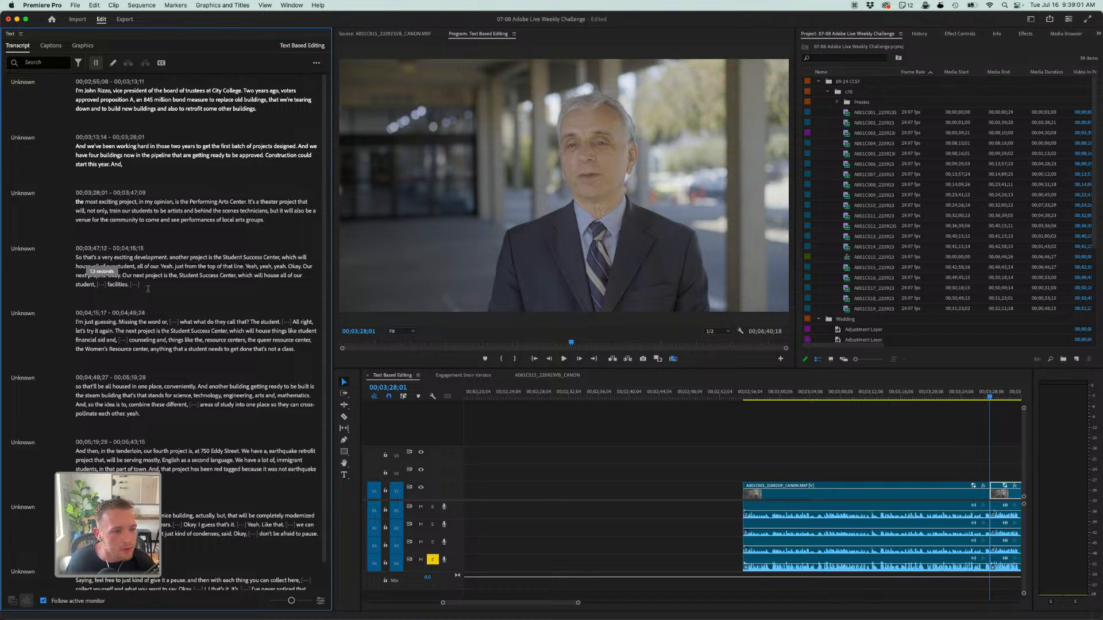
# - Play the interview around "all of our student, facilities" and delete the pause between "student," and "facilities."
pyautogui.click(86, 285)
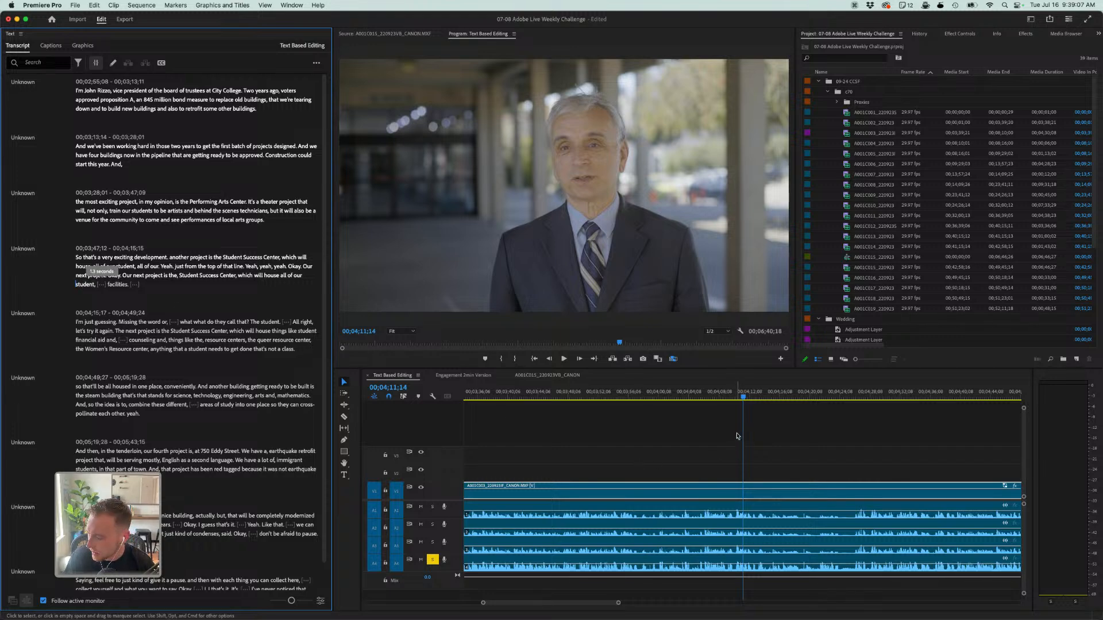
pyautogui.press('space')
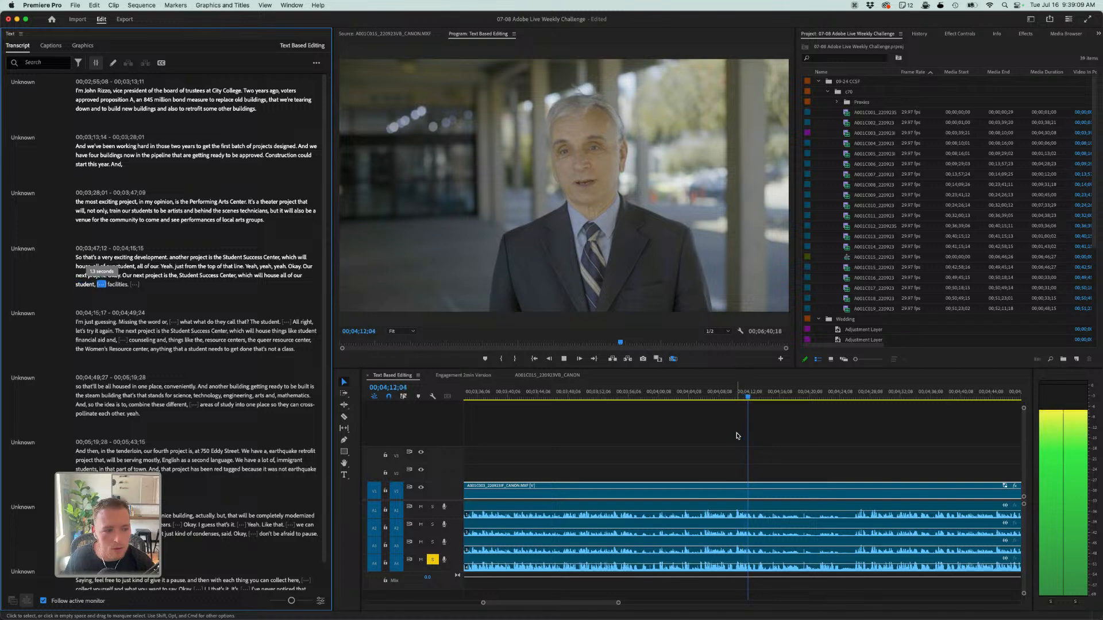
pyautogui.press('space')
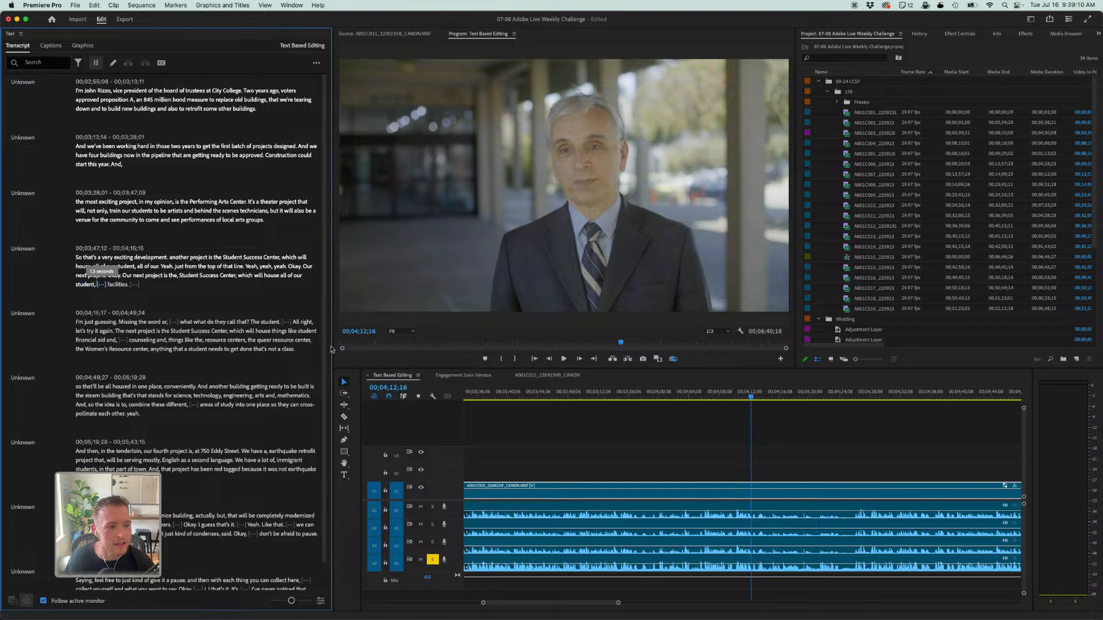
pyautogui.click(101, 285)
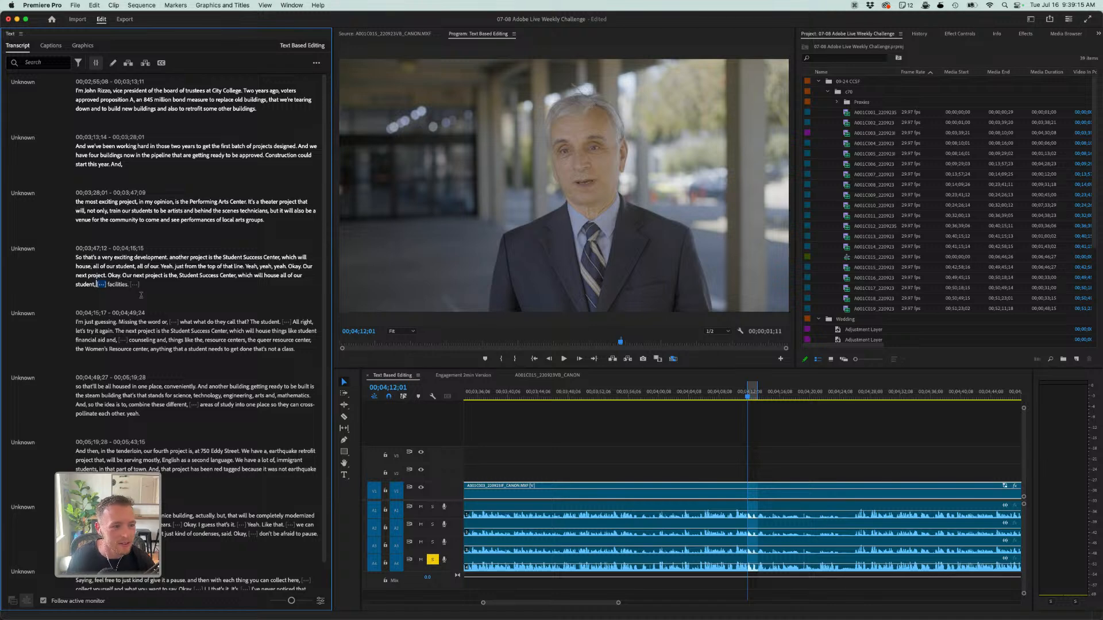
pyautogui.press('BackSpace')
# - Delete the full pause after "facilities." and the pause after "Missing the word or," from the transcript
pyautogui.click(103, 322)
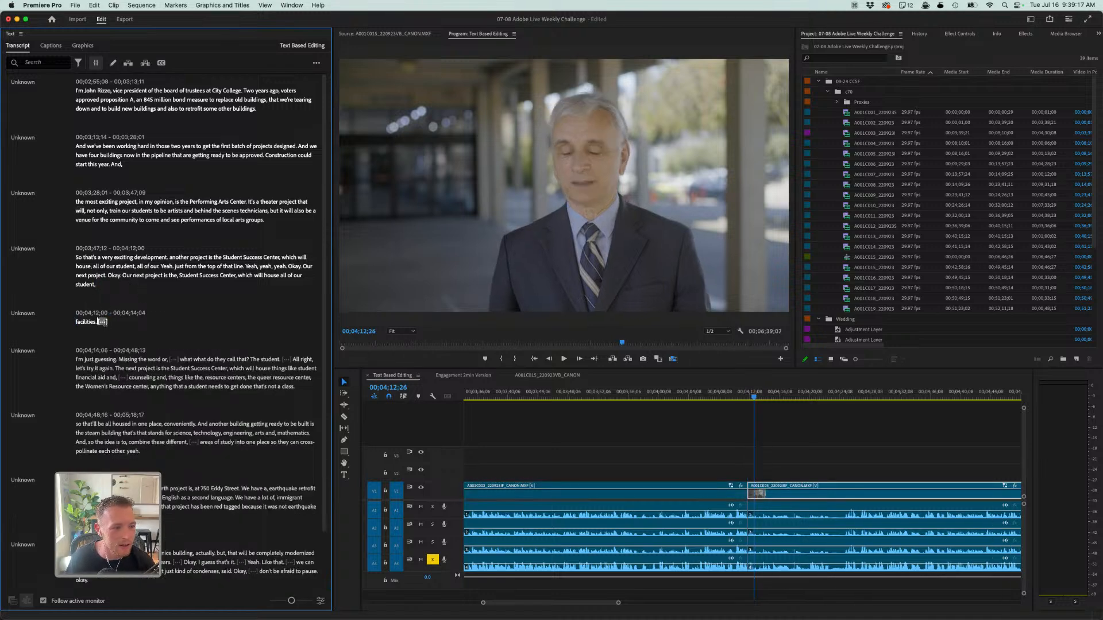
pyautogui.press('BackSpace')
pyautogui.click(103, 321)
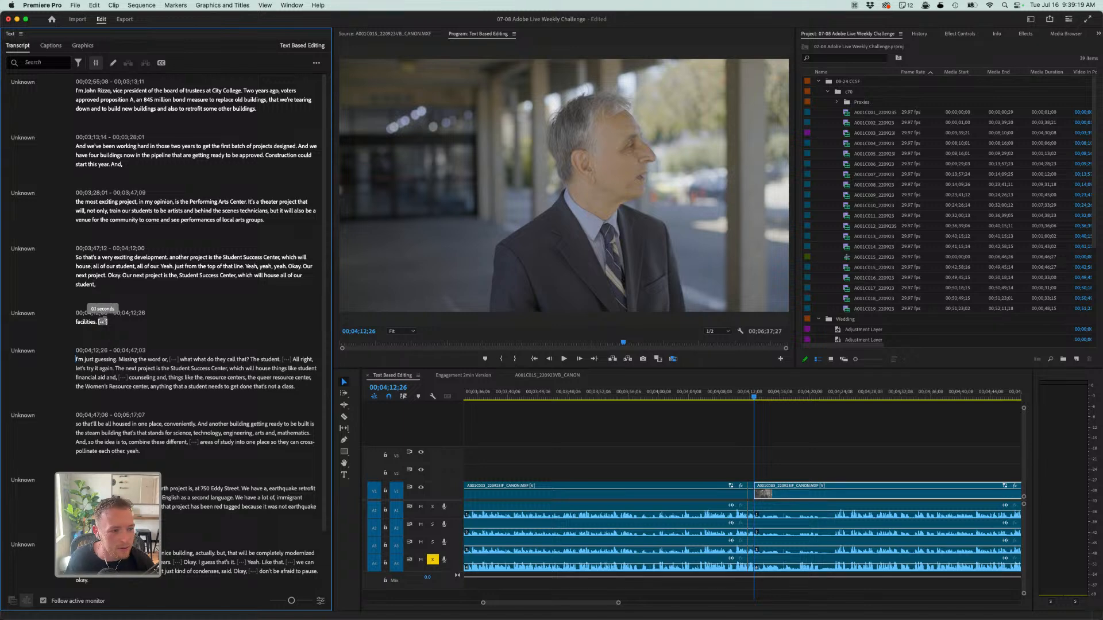
pyautogui.press('BackSpace')
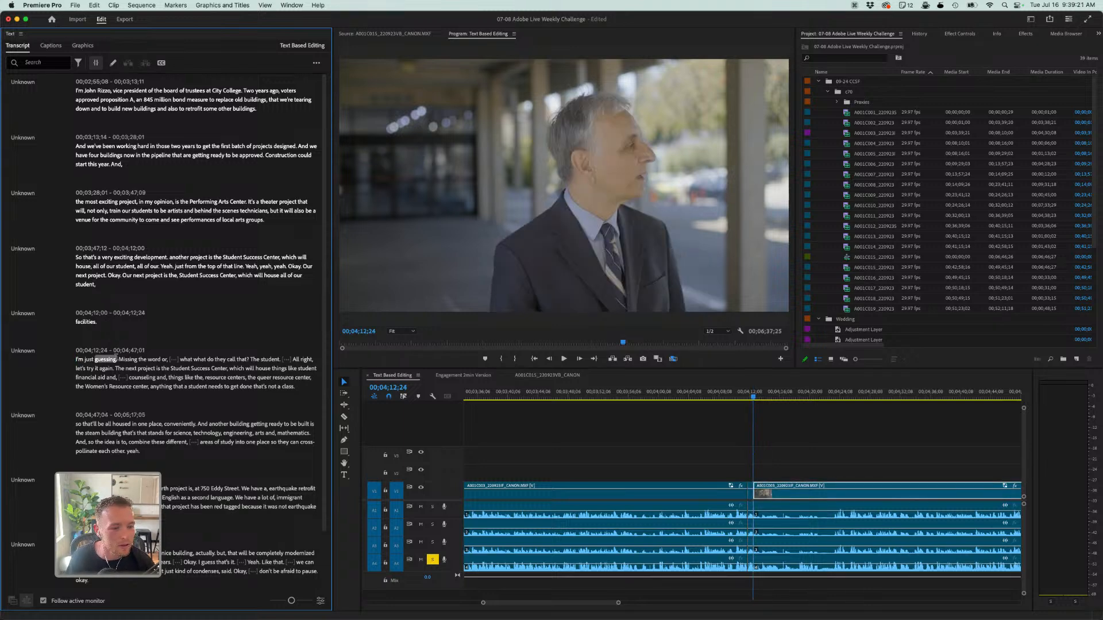
pyautogui.click(173, 360)
pyautogui.press('BackSpace')
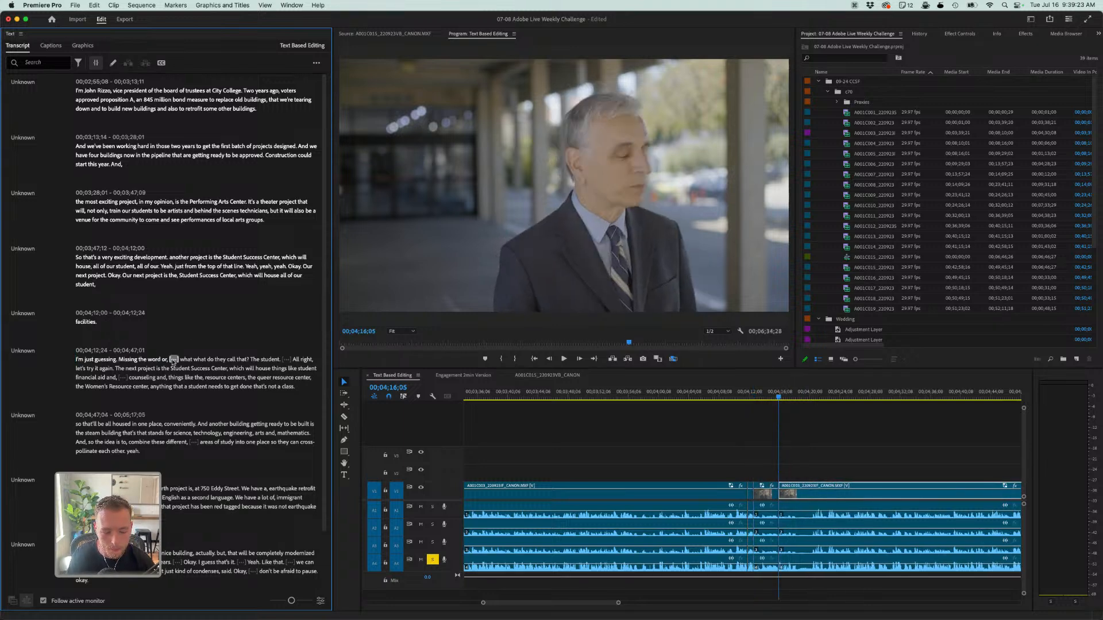
# - Delete the whole pause between "The student." and "All right, let's try it again" from the transcript
pyautogui.click(182, 317)
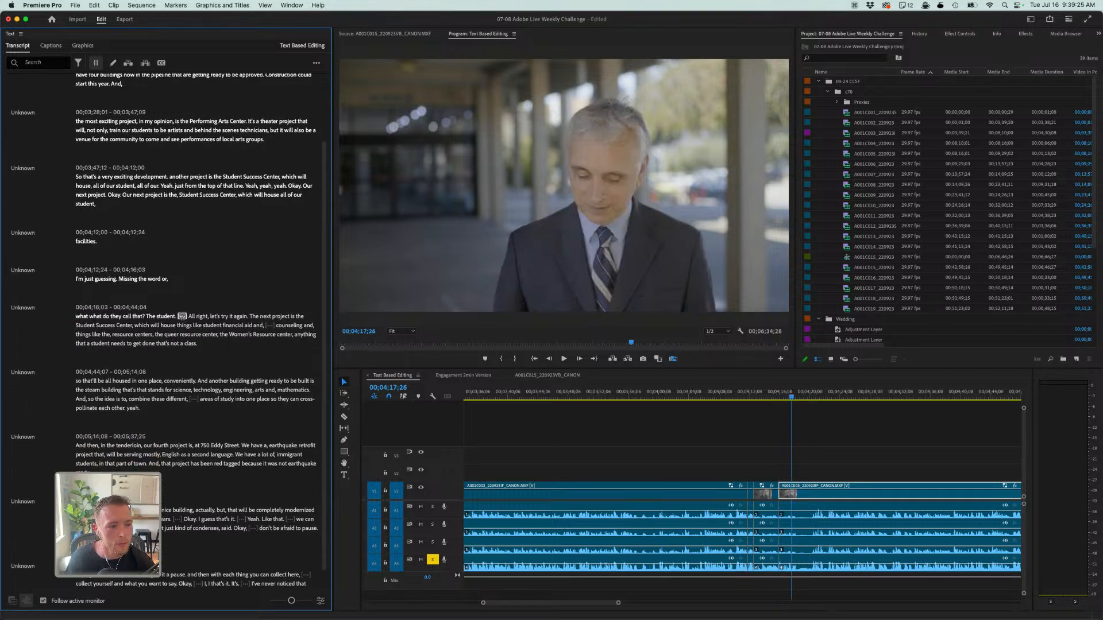
pyautogui.press('\\')
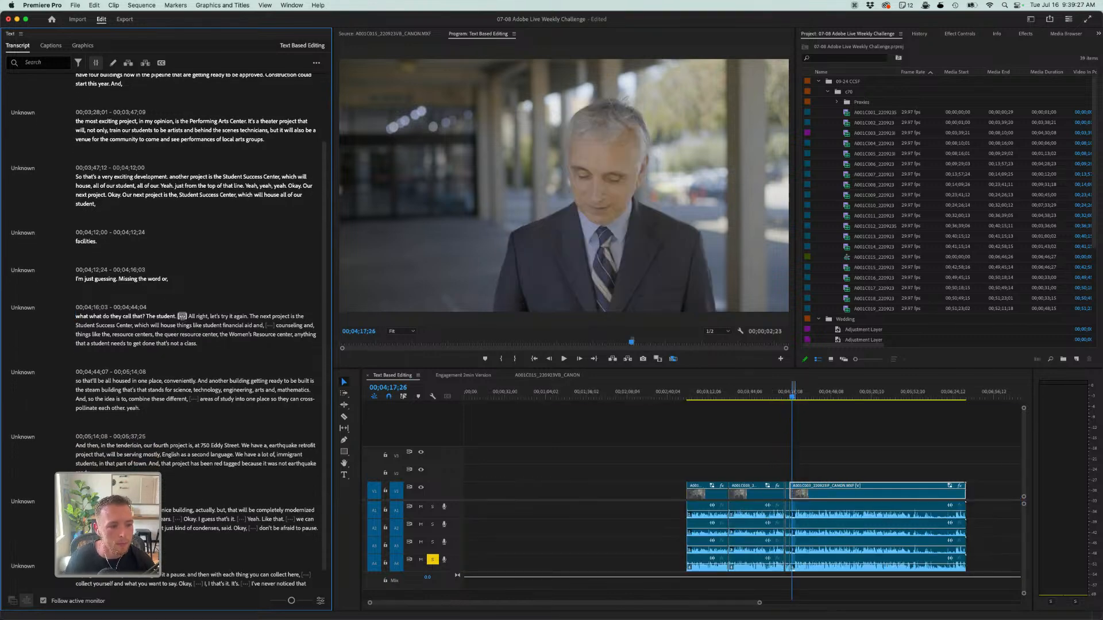
pyautogui.press('BackSpace')
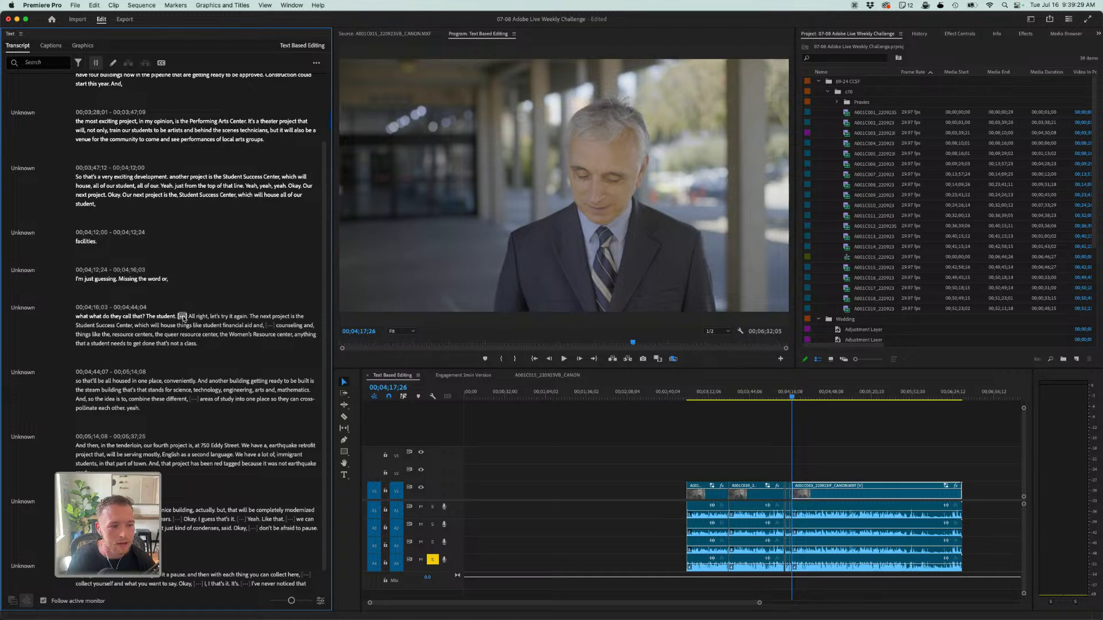
pyautogui.scroll(-1, 184, 319)
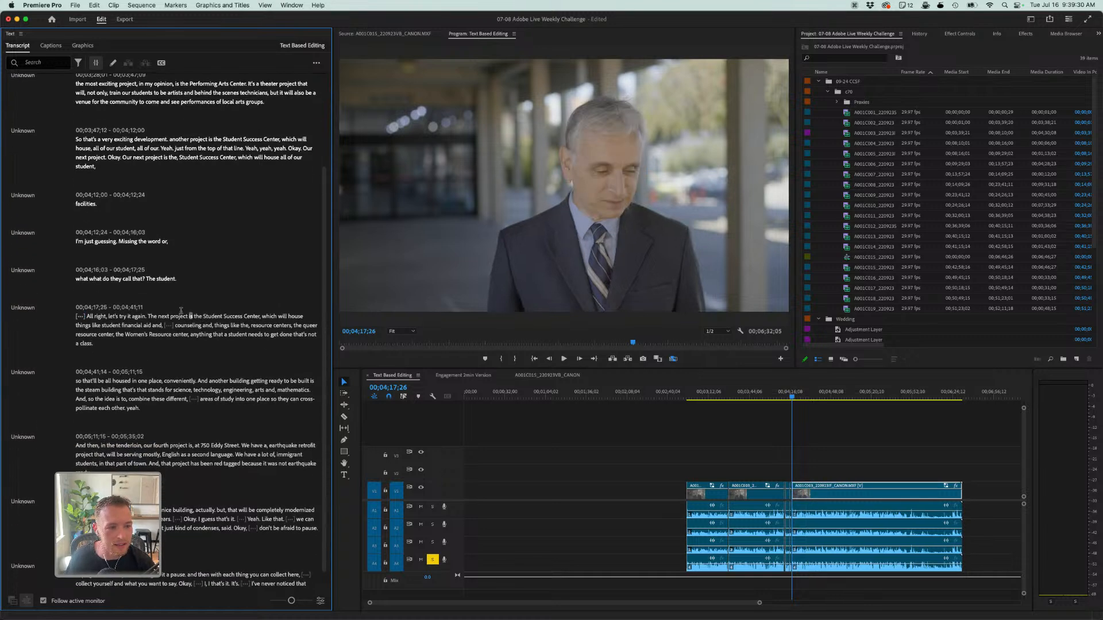
pyautogui.click(80, 316)
pyautogui.press('BackSpace')
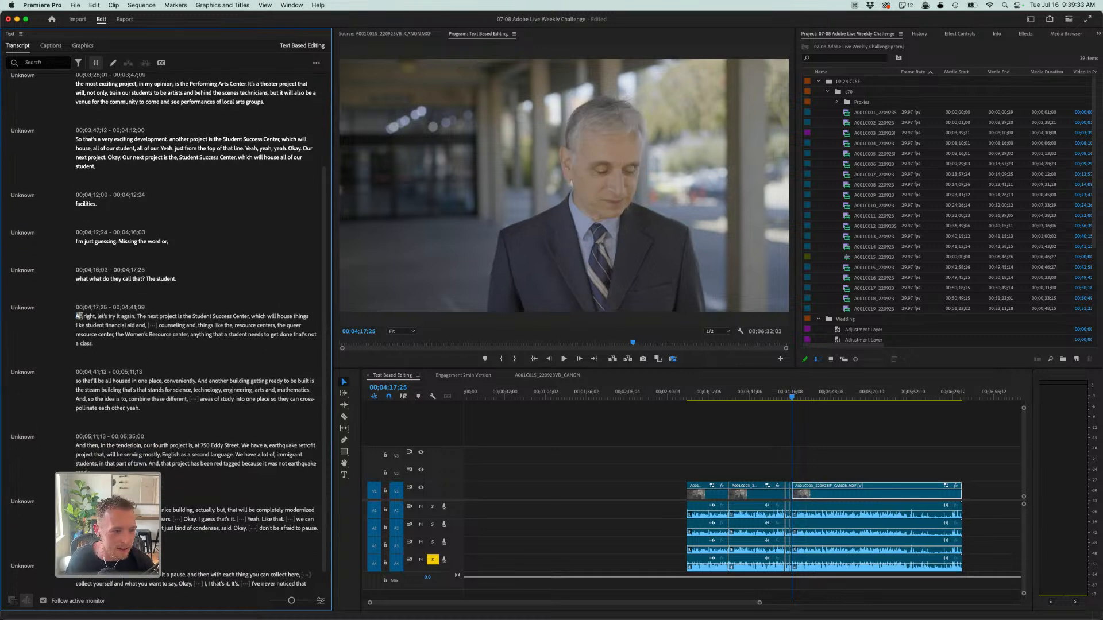
# - Delete the transcript pauses following "student financial aid and,", "combine these different," and "completely modernized inside and,"
pyautogui.click(155, 325)
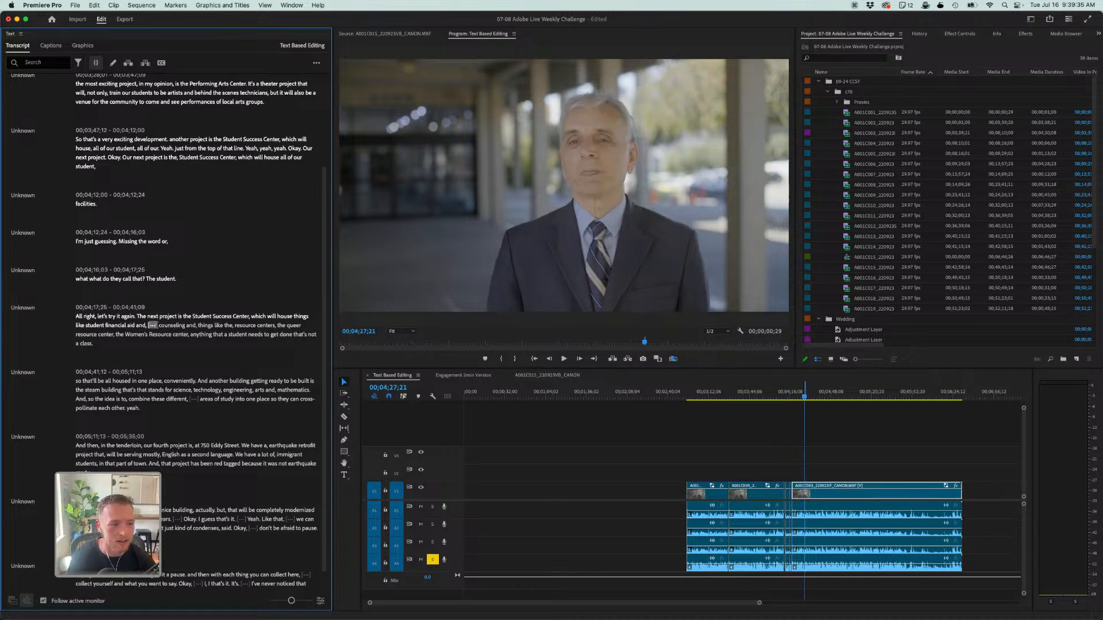
pyautogui.press('BackSpace')
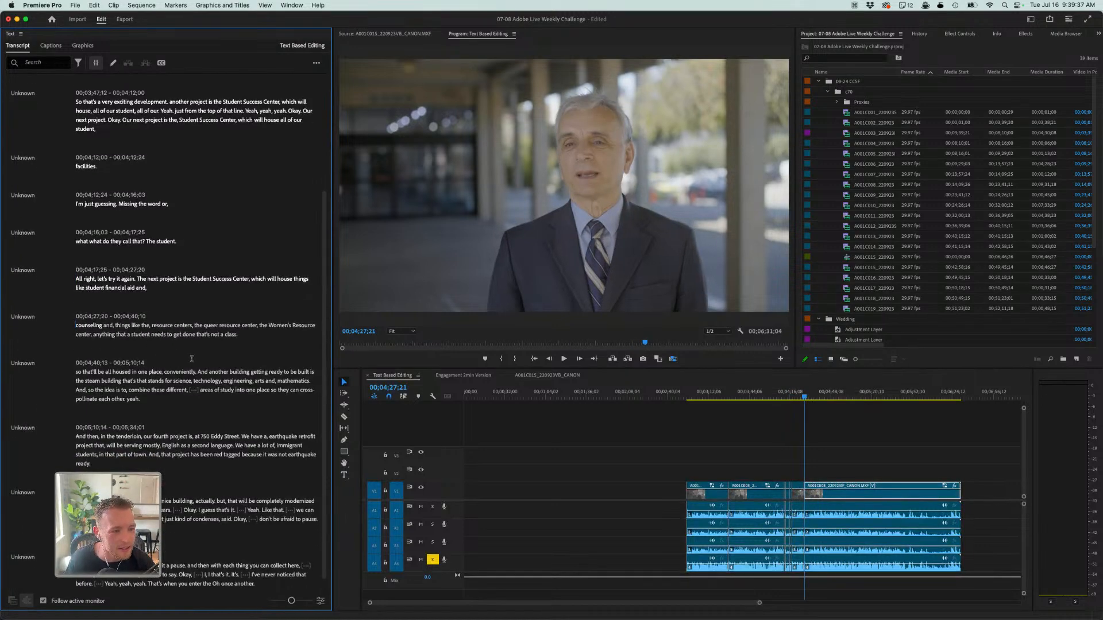
pyautogui.click(194, 390)
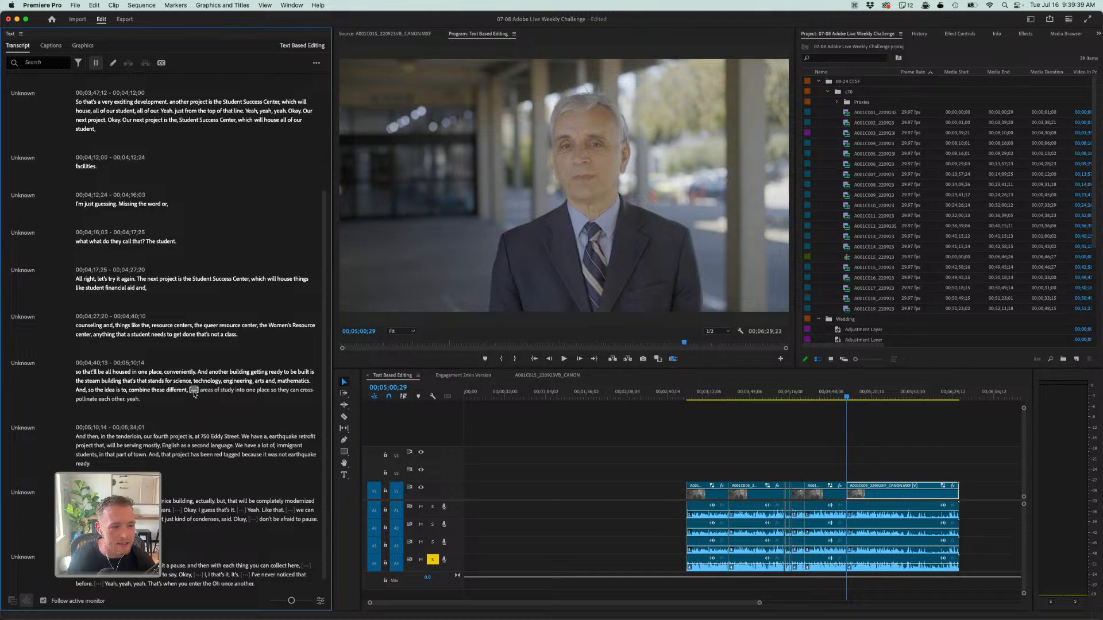
pyautogui.press('BackSpace')
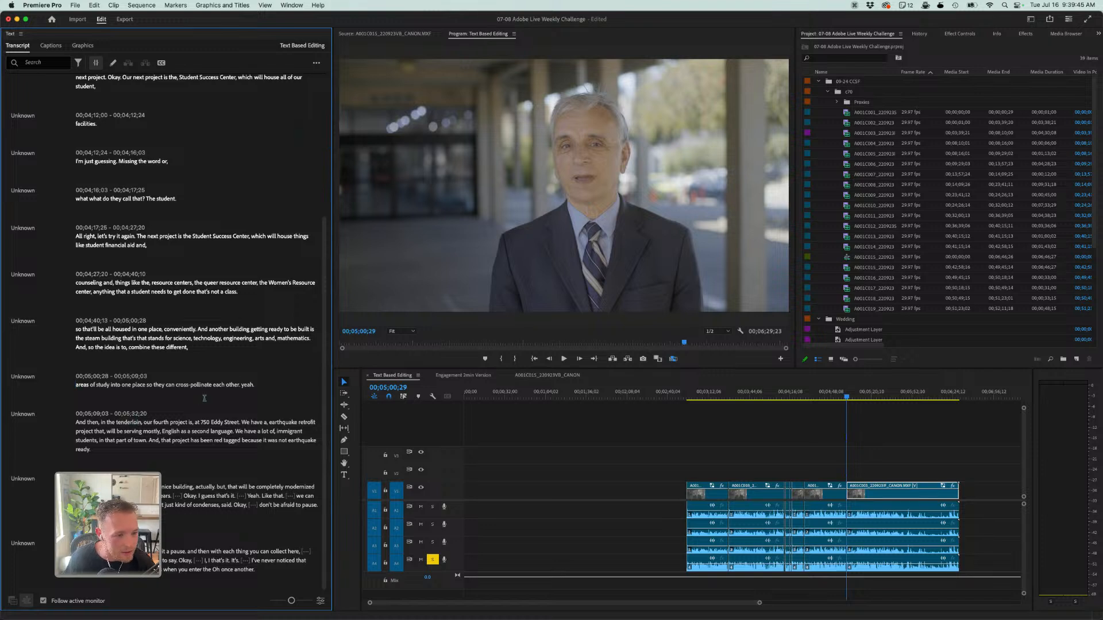
pyautogui.click(178, 496)
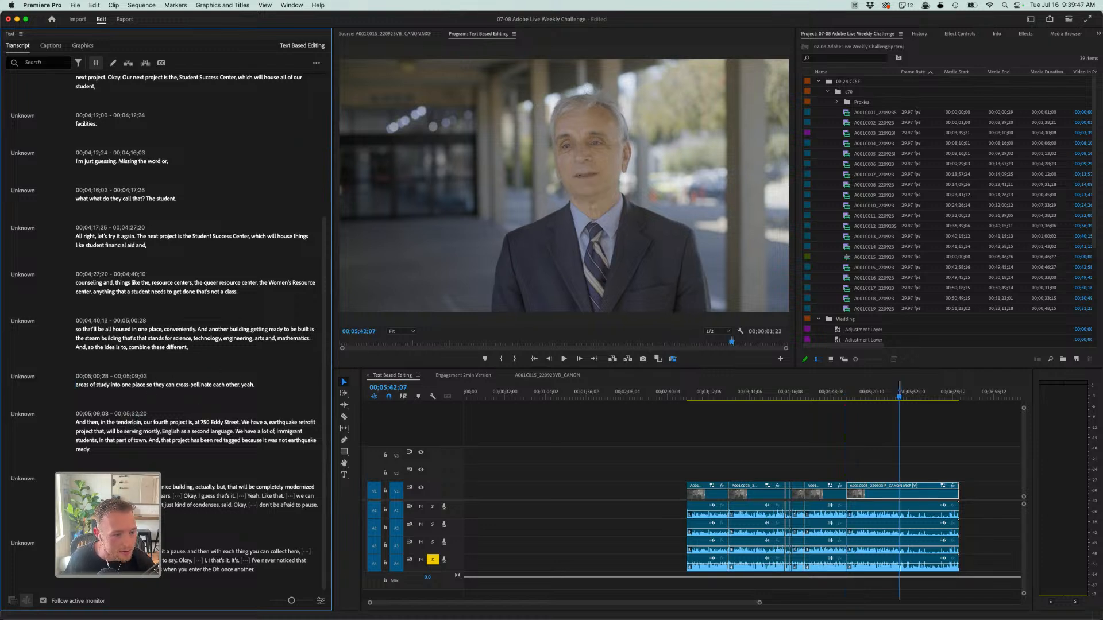
pyautogui.press('Delete')
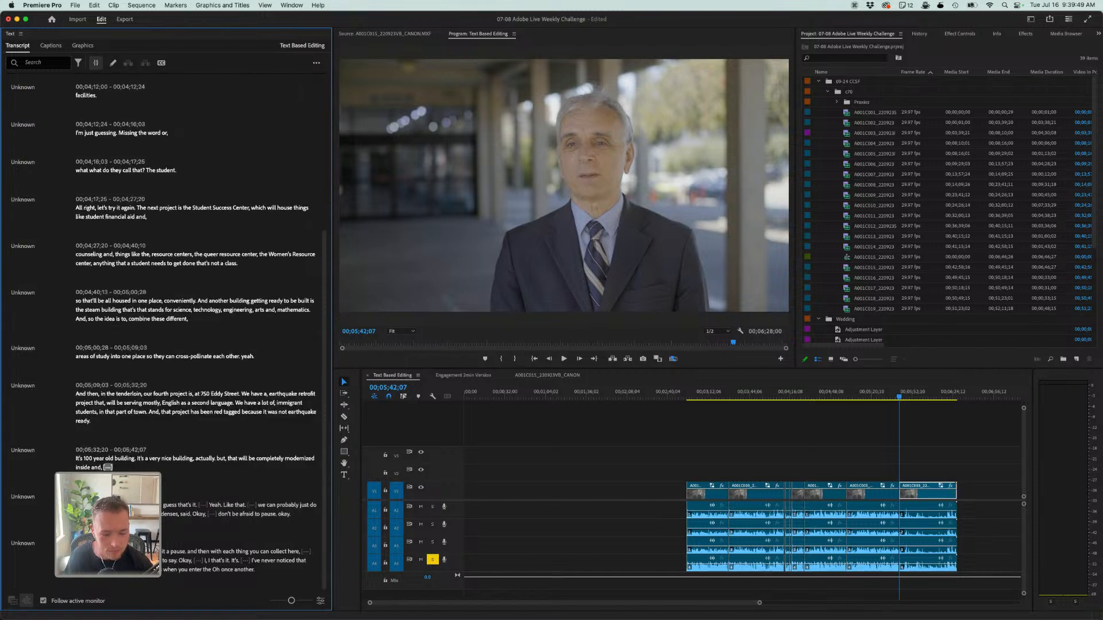
# - Delete the remaining transcript pause after "inside and," and the pauses following "few years," "I guess that's it" and "Like that."
pyautogui.moveTo(108, 467)
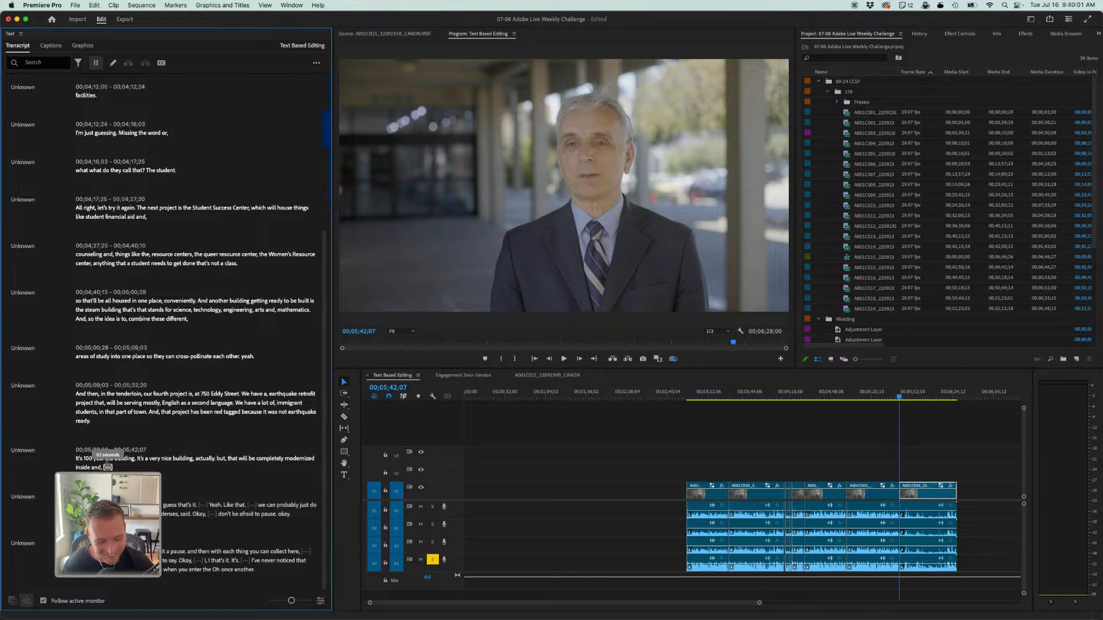
pyautogui.click(107, 467)
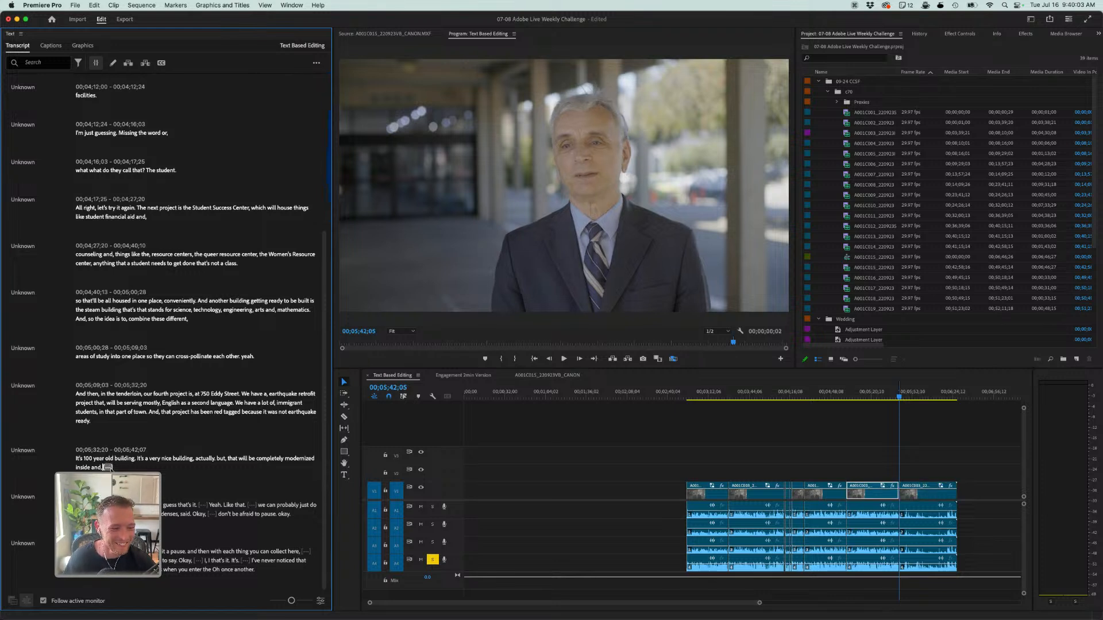
pyautogui.press('BackSpace')
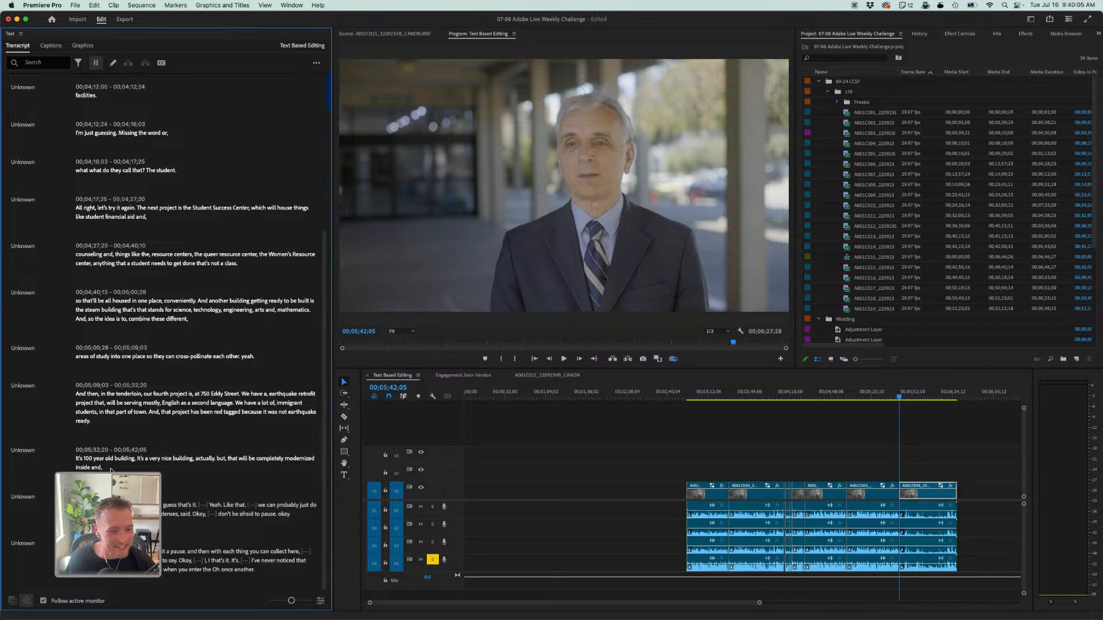
pyautogui.press('space')
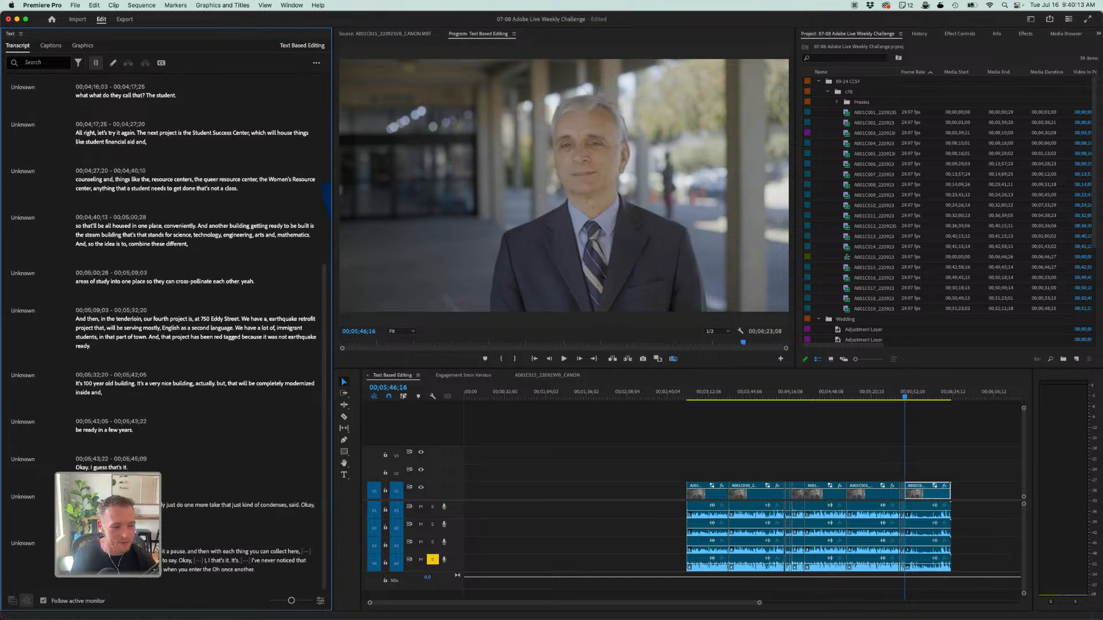
# - Delete the pause before "don't be afraid" and the transcript passage about doing one more take
pyautogui.click(271, 504)
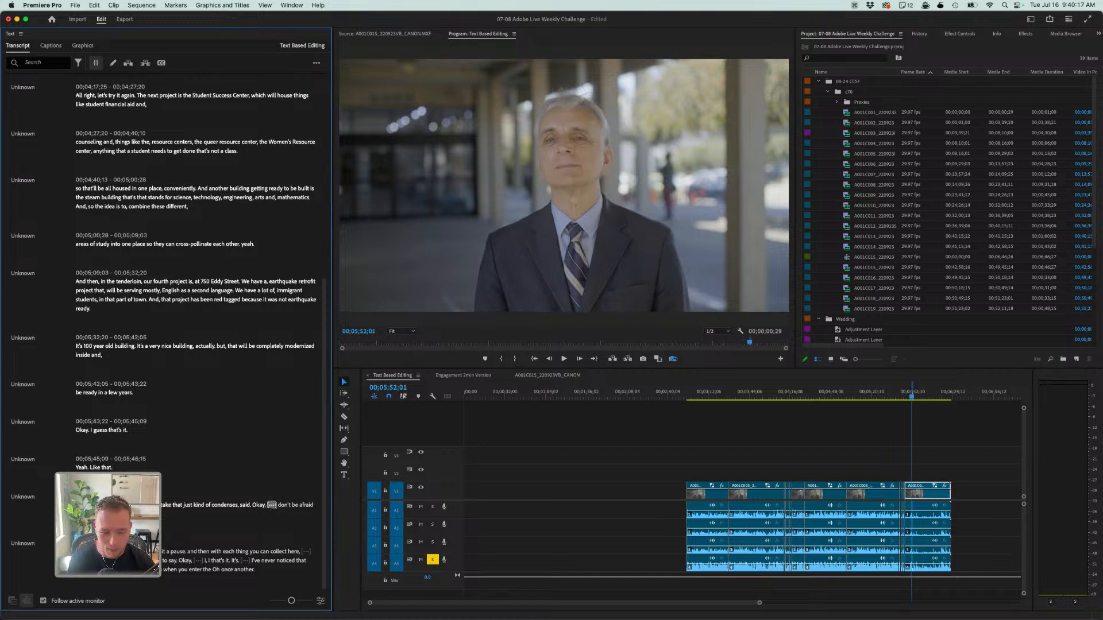
pyautogui.press('BackSpace')
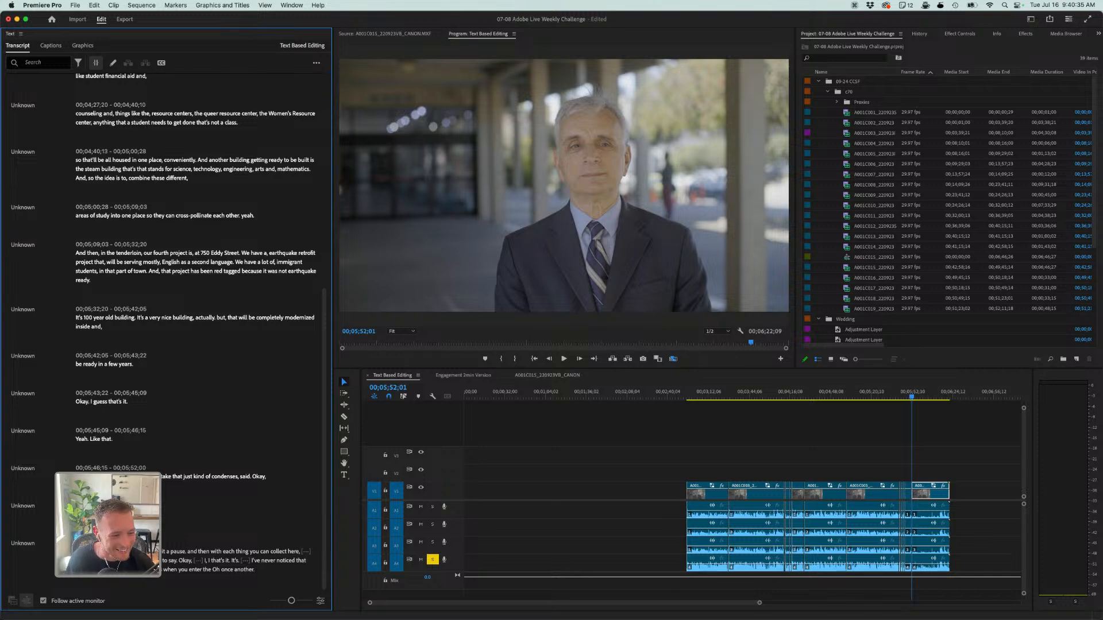
pyautogui.moveTo(115, 514); pyautogui.dragTo(39, 460)
pyautogui.press('Delete')
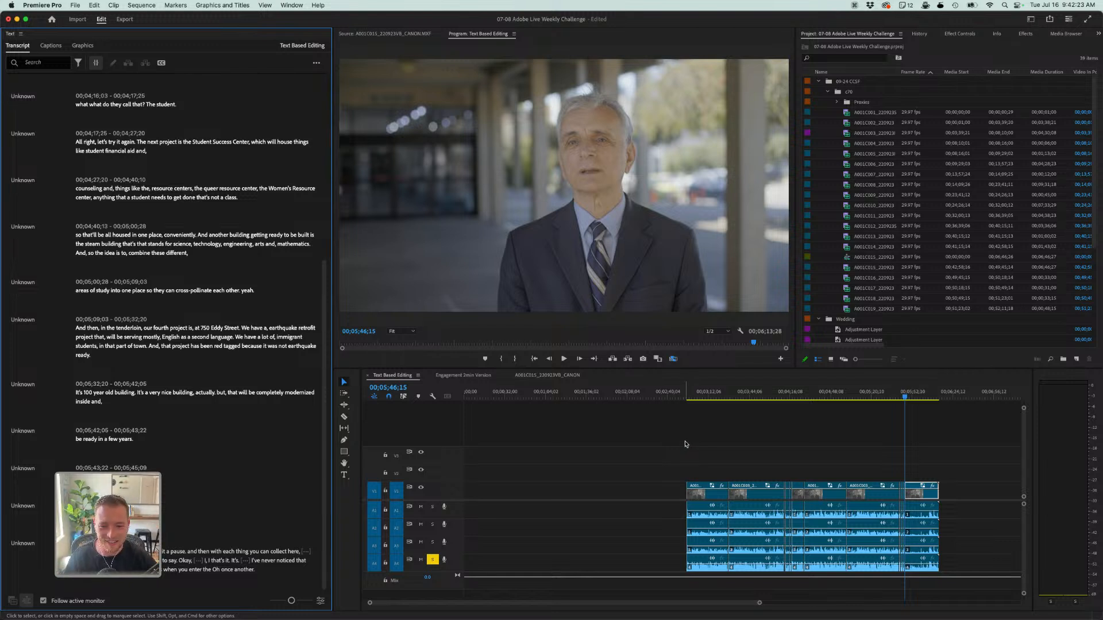
# - Play the edited interview from the start of its first clip through "Construction could start this year."
pyautogui.click(689, 413)
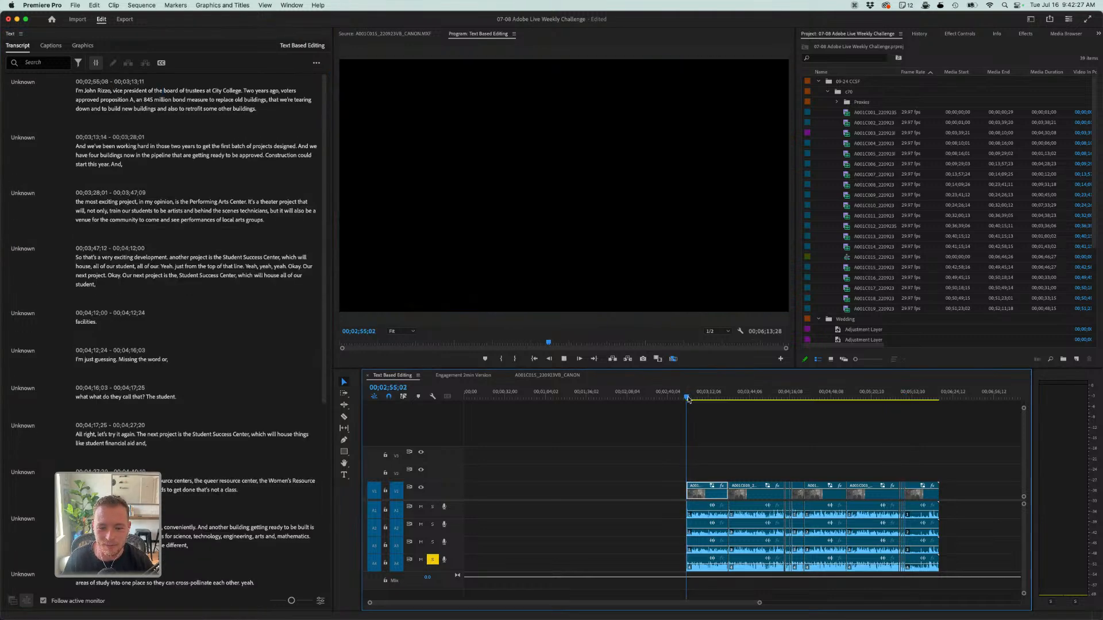
pyautogui.press('space')
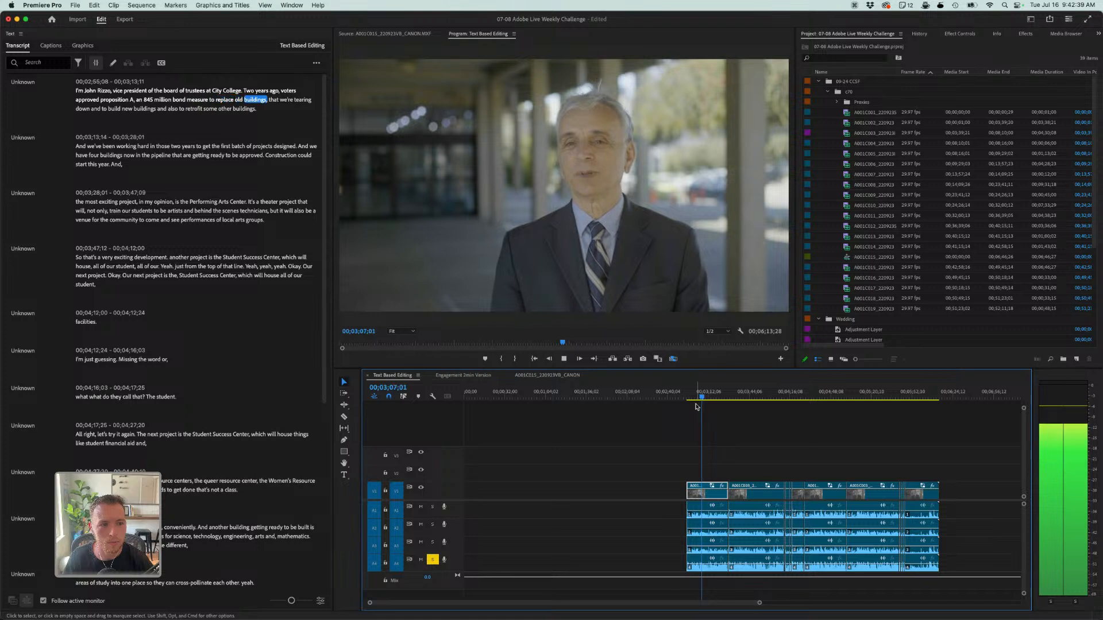
pyautogui.press('space')
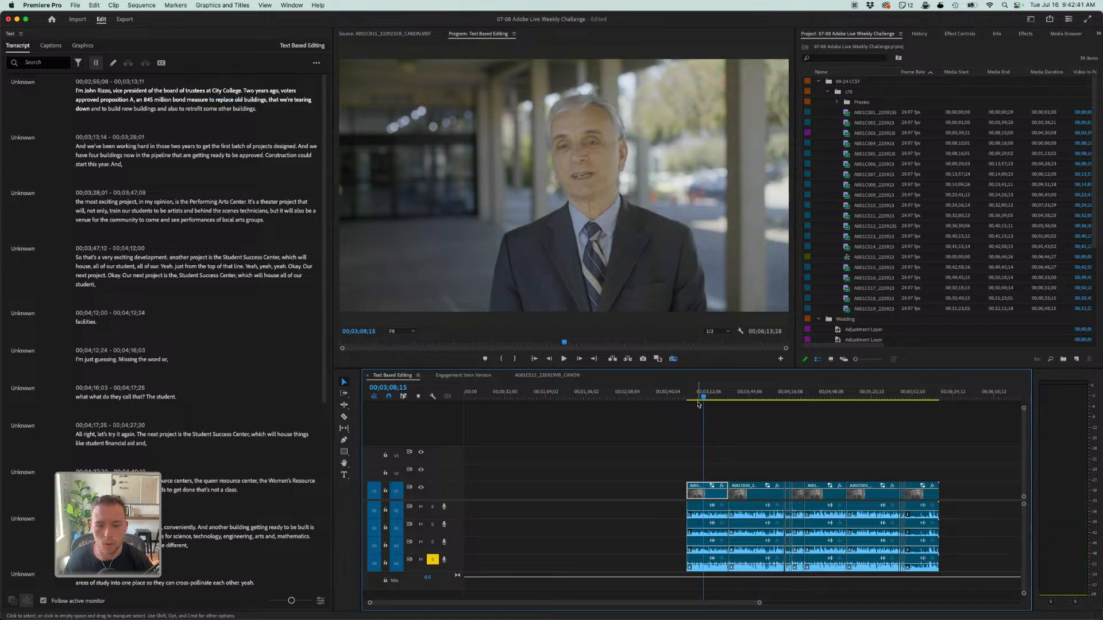
pyautogui.press('space')
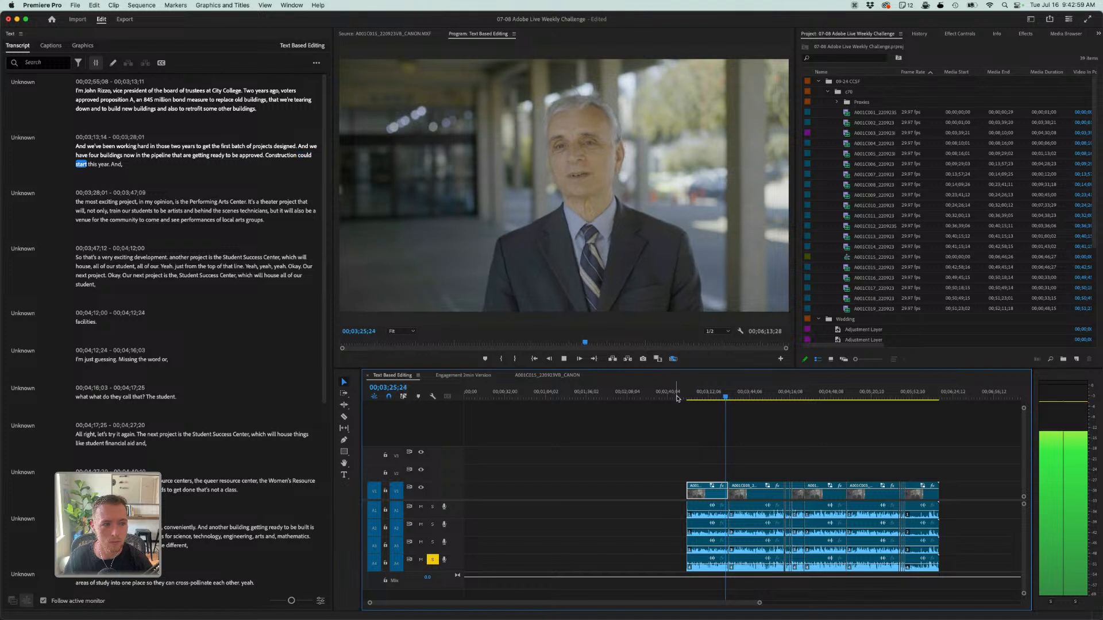
pyautogui.press('space')
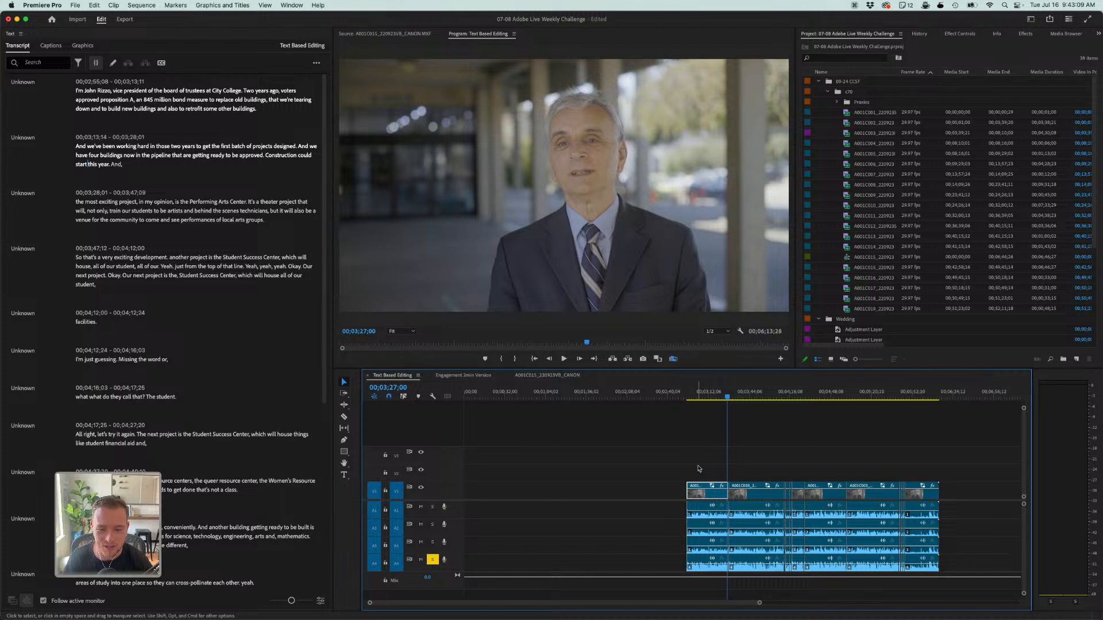
# - Extend the start of the first interview clip's video and audio back to about 00;02;11, and undo the extension
pyautogui.moveTo(703, 459); pyautogui.dragTo(705, 571)
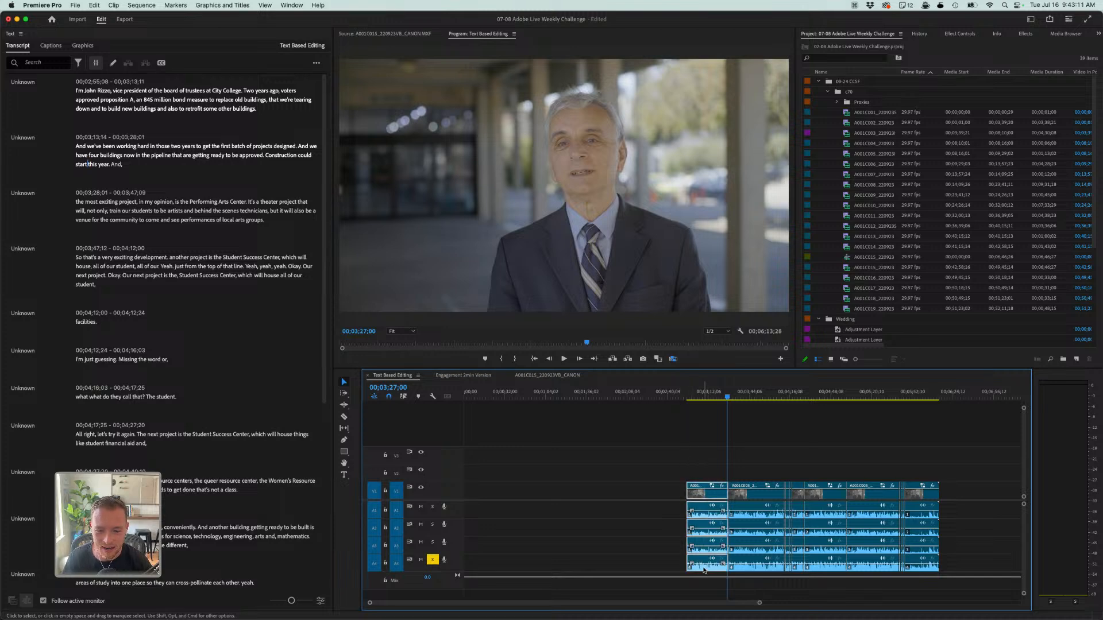
pyautogui.moveTo(673, 484); pyautogui.dragTo(618, 485)
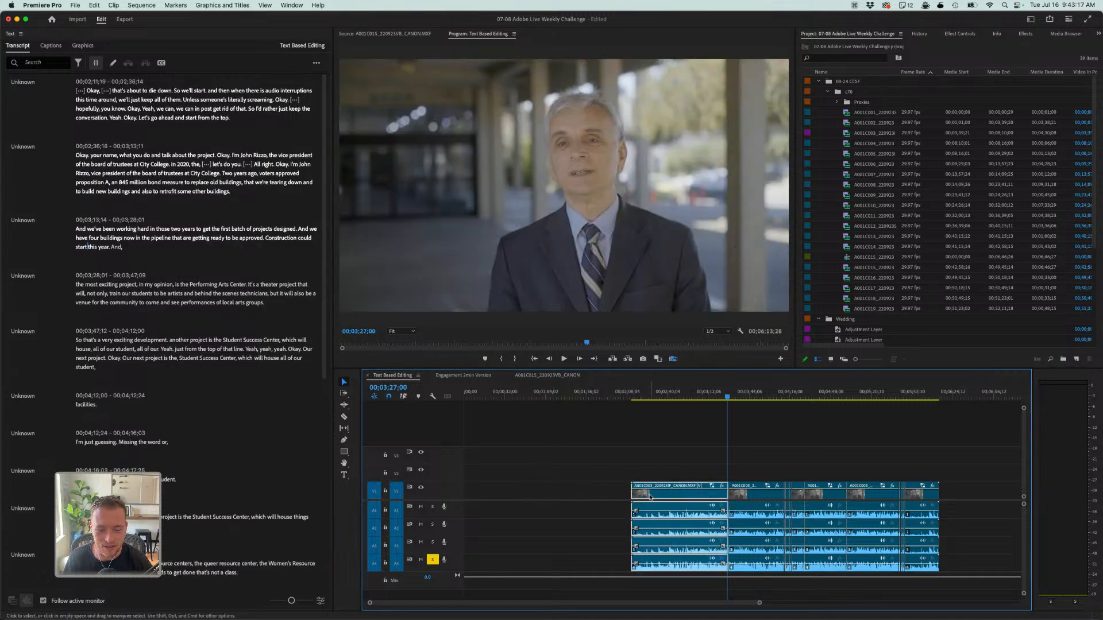
pyautogui.press('super+z')
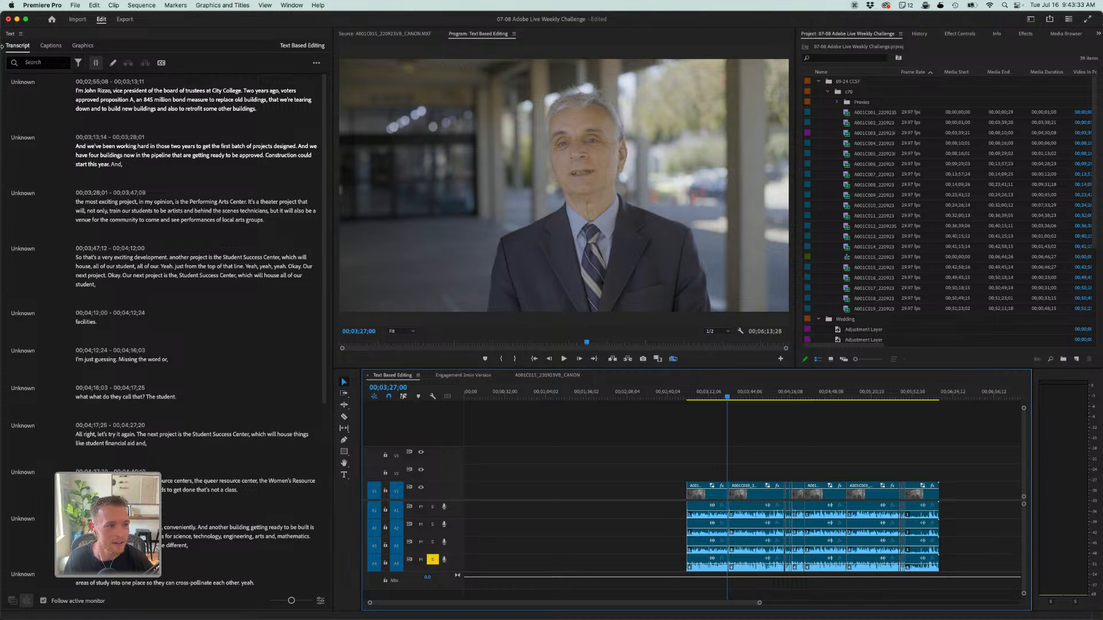
# - Create captions from the transcript using the Subtitle default preset
pyautogui.click(51, 46)
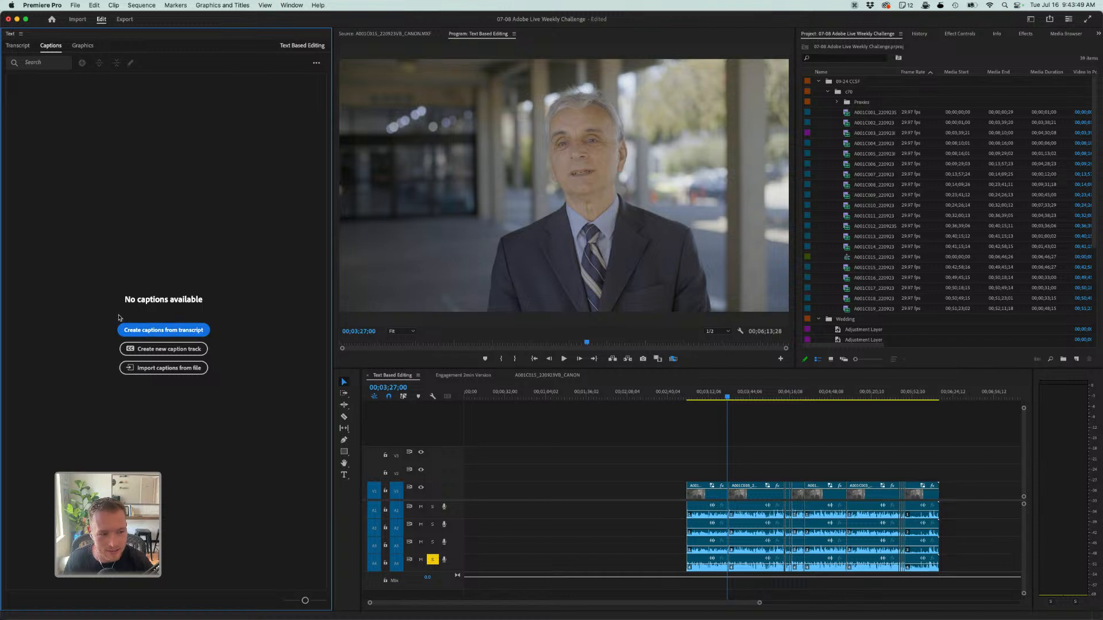
pyautogui.click(152, 332)
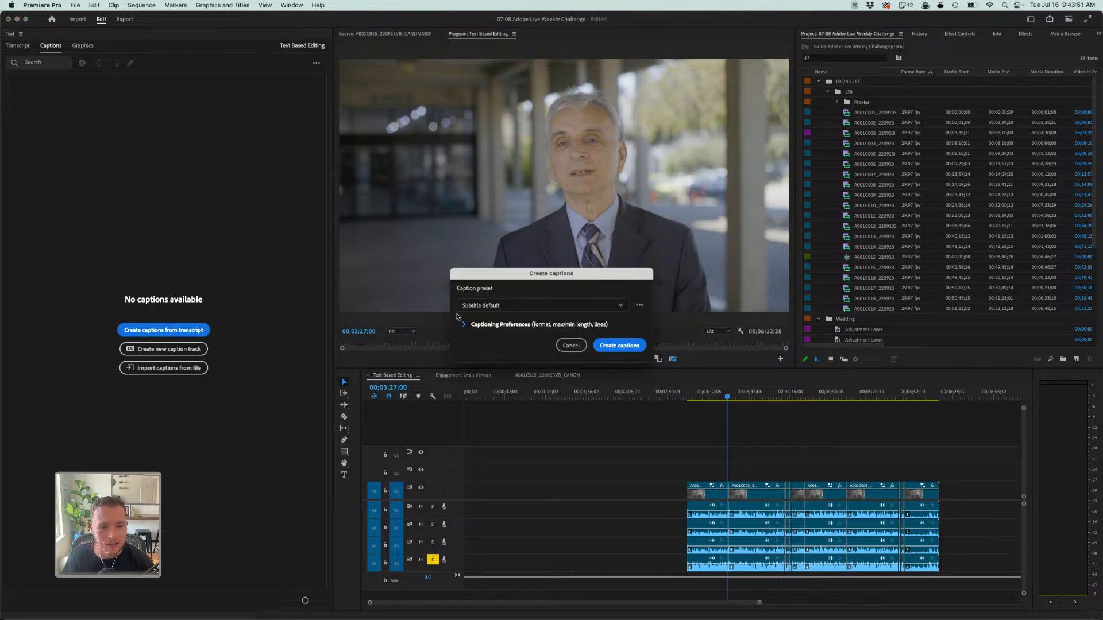
pyautogui.click(513, 307)
pyautogui.click(508, 287)
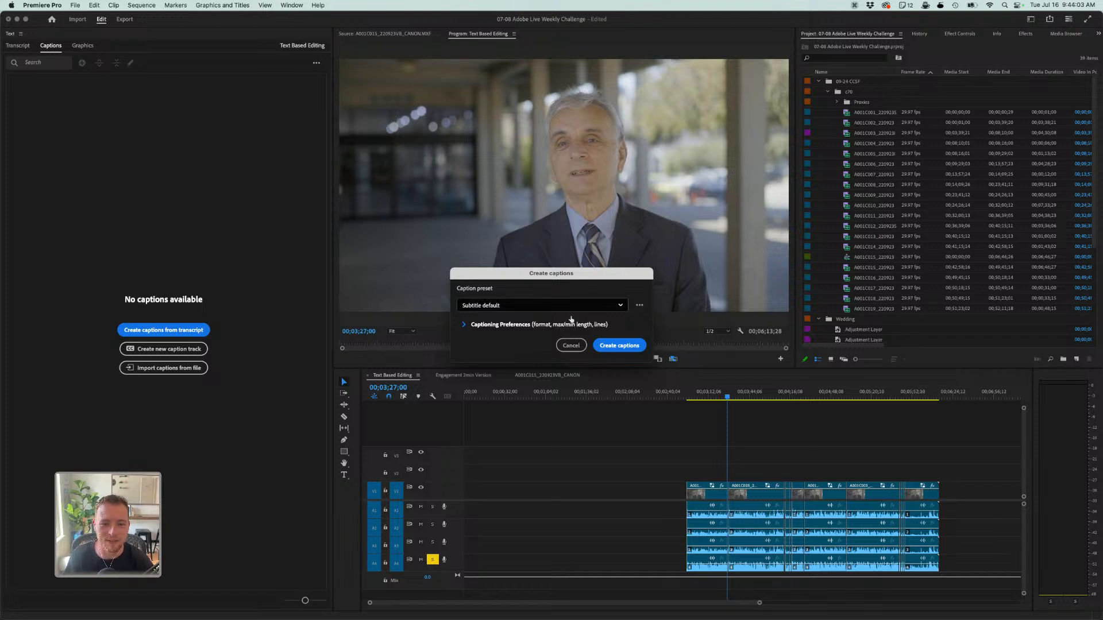
pyautogui.click(627, 345)
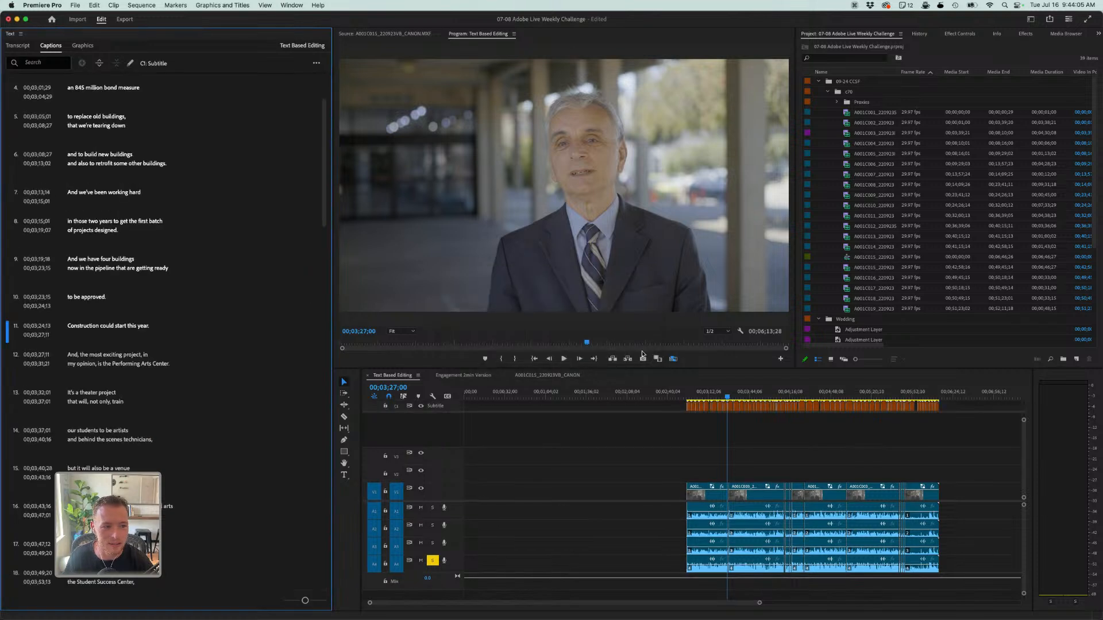
# - Play the opening of the interview to check the captions over the picture
pyautogui.click(690, 395)
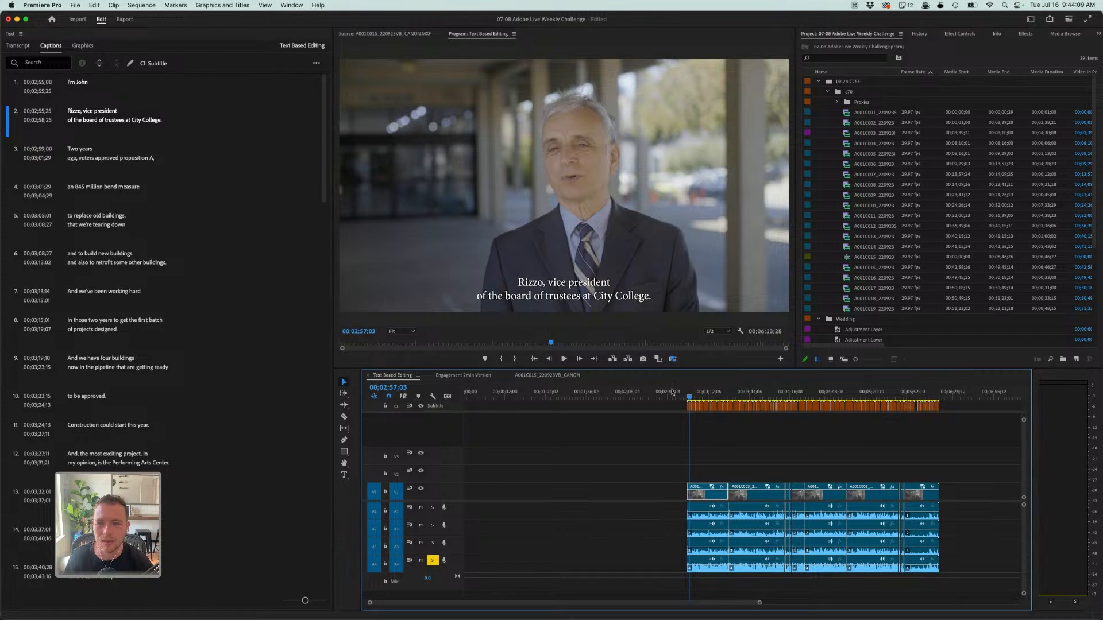
pyautogui.press('space')
pyautogui.press('space')
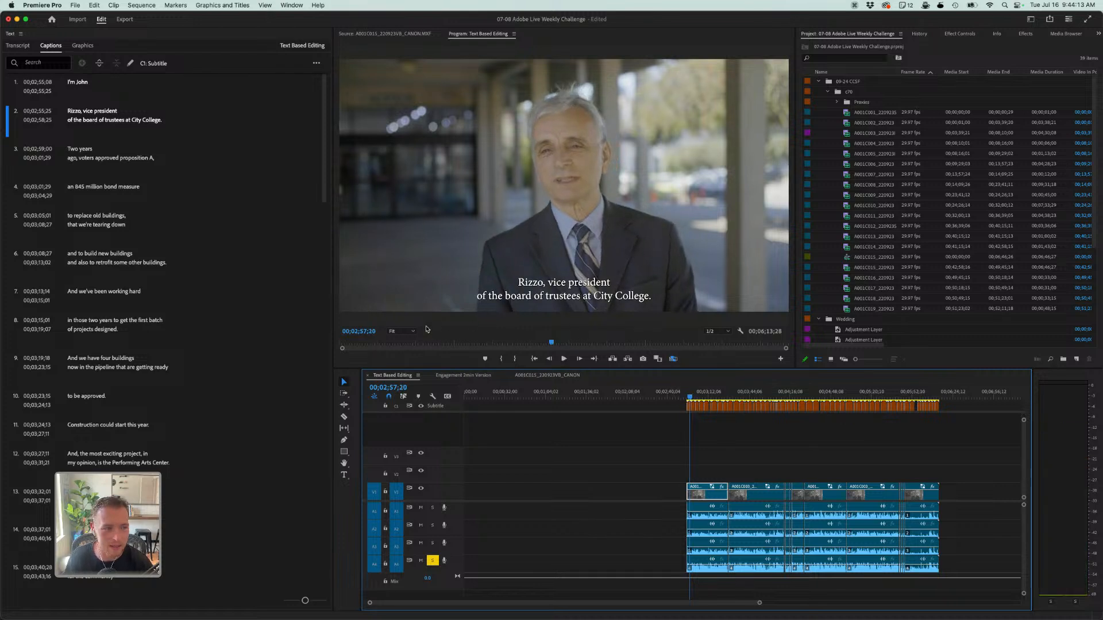
# - Select all captions on the Subtitle track with the Track Select Forward tool and delete them
pyautogui.press('a')
pyautogui.click(675, 406)
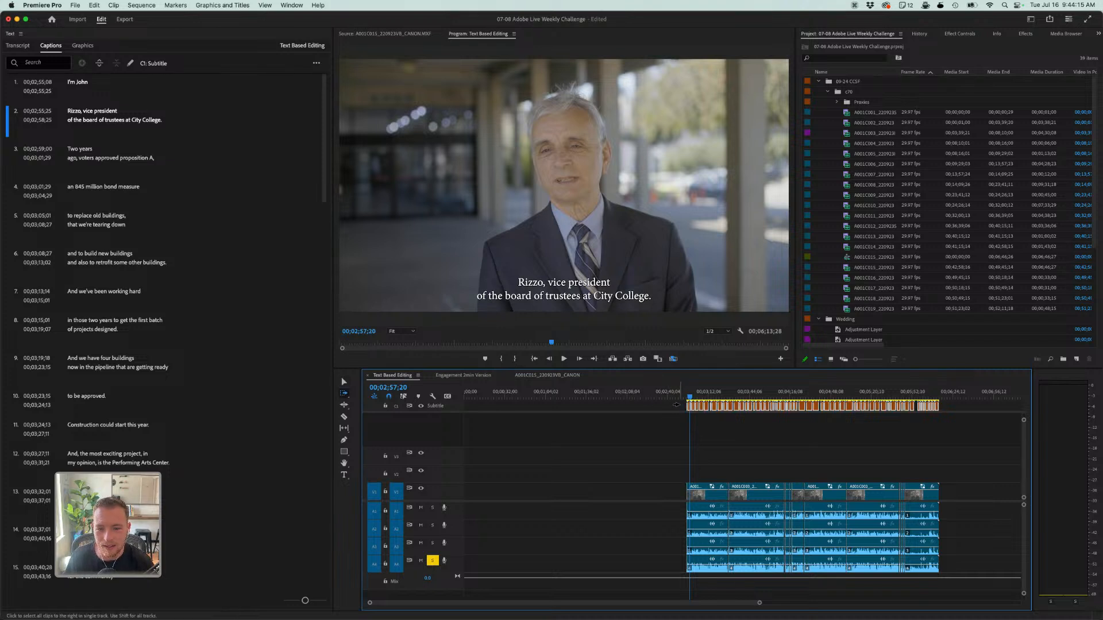
pyautogui.press('Delete')
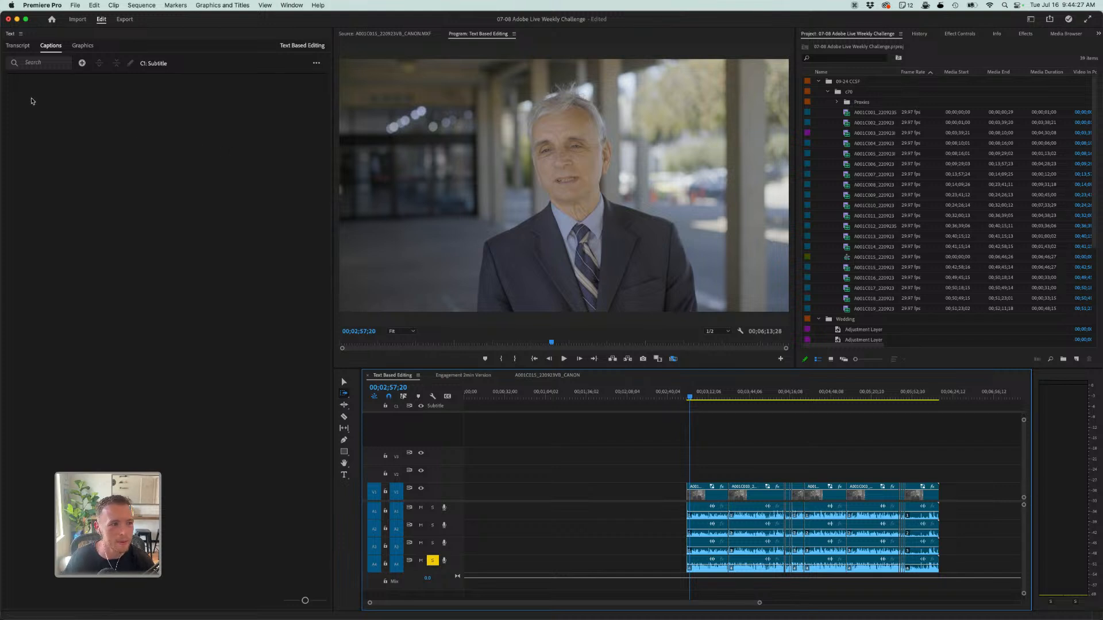
# - Return to the transcript, try searching it for "enigin" and clear the search text
pyautogui.click(17, 47)
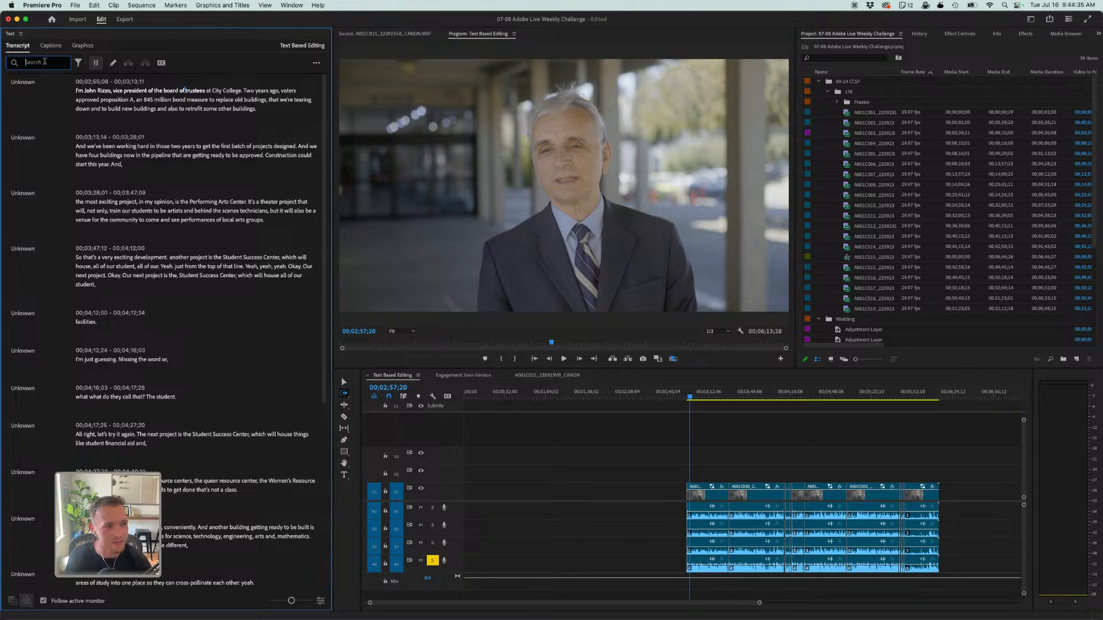
pyautogui.write('eni')
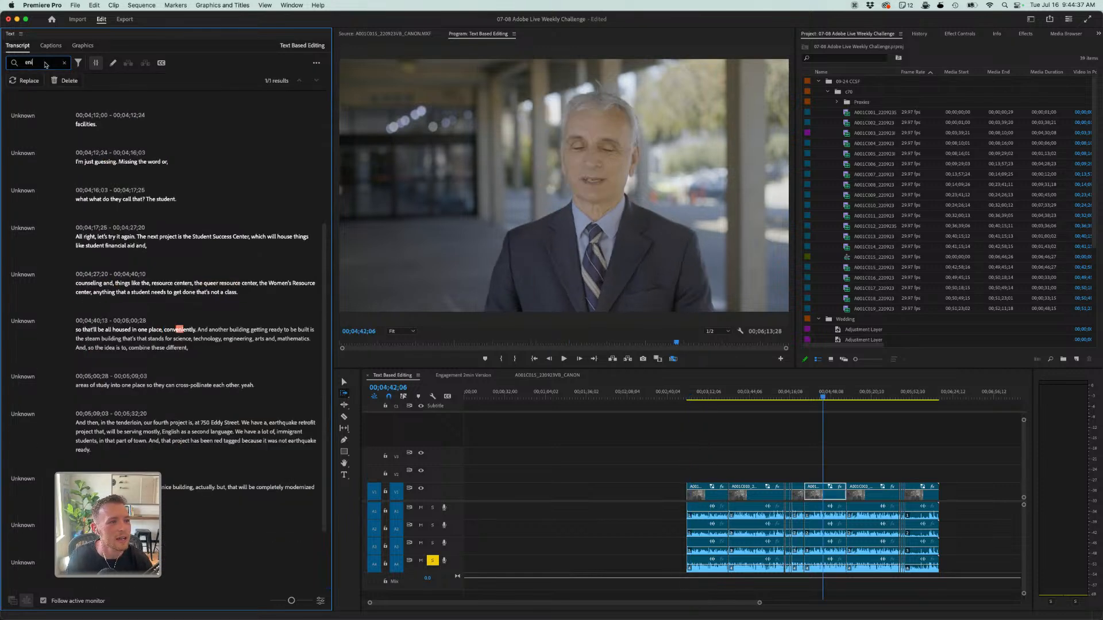
pyautogui.write('g')
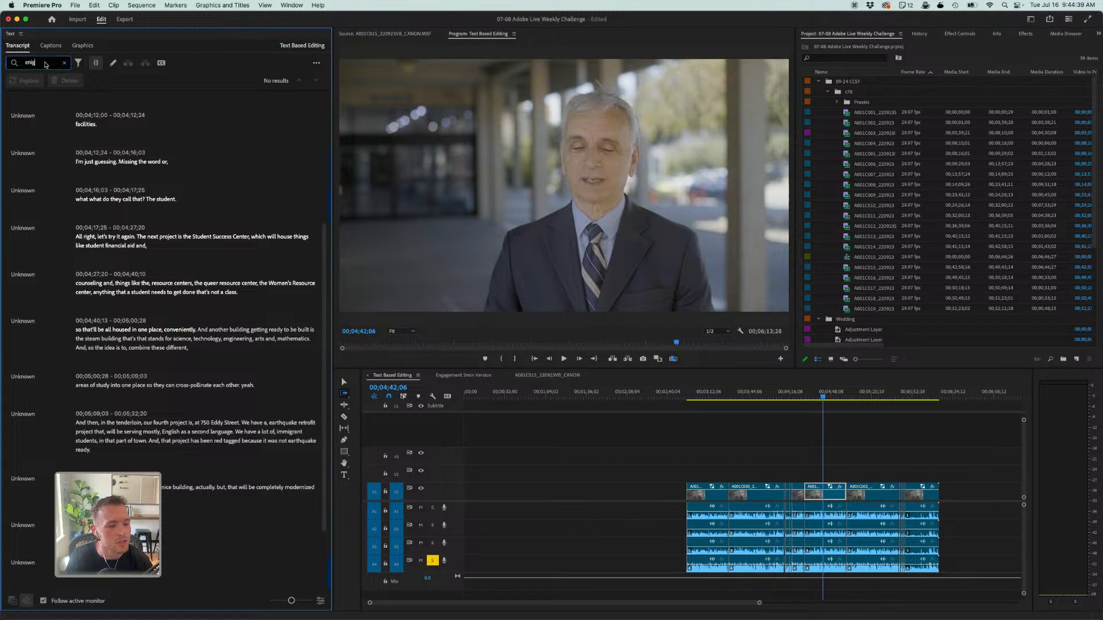
pyautogui.press('BackSpace')
pyautogui.press('BackSpace')
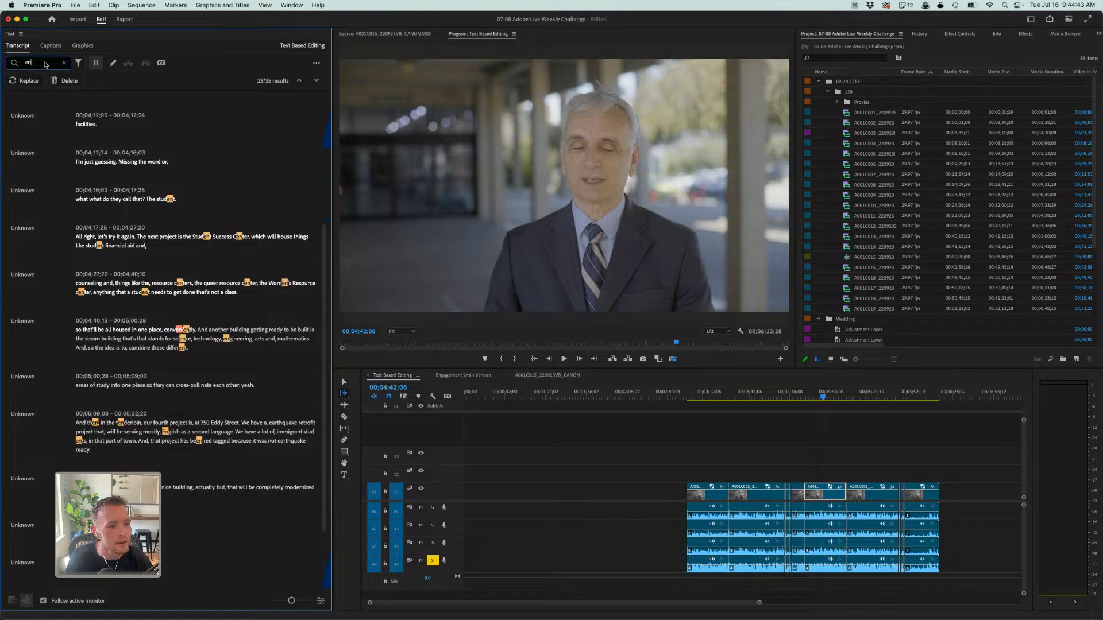
pyautogui.write('igine')
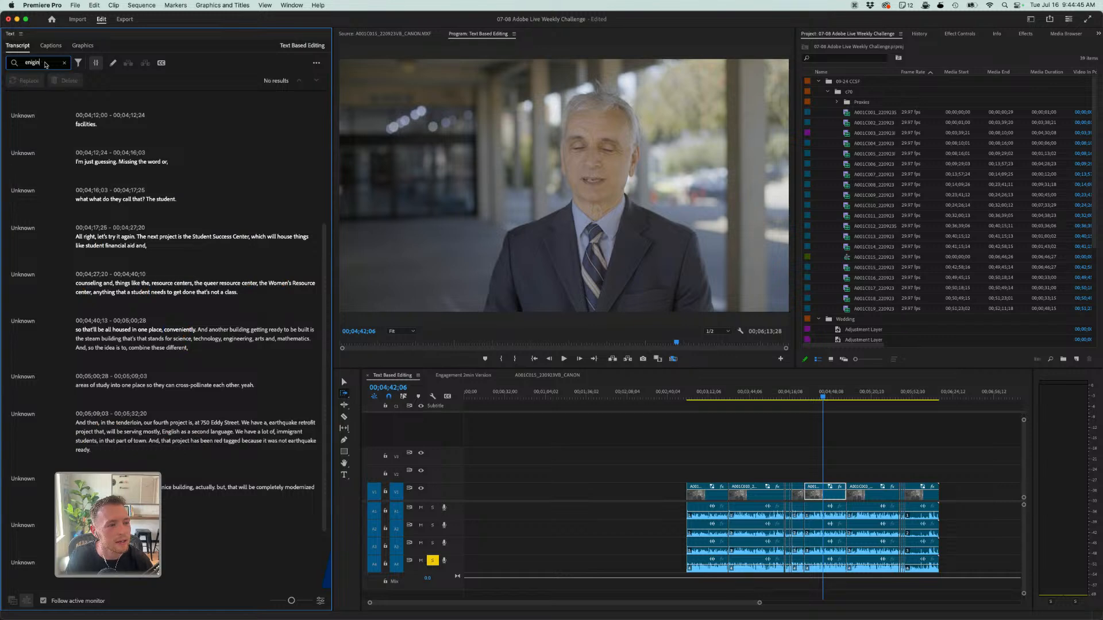
pyautogui.press('BackSpace')
pyautogui.press('BackSpace')
pyautogui.press('BackSpace')
pyautogui.press('BackSpace')
pyautogui.press('BackSpace')
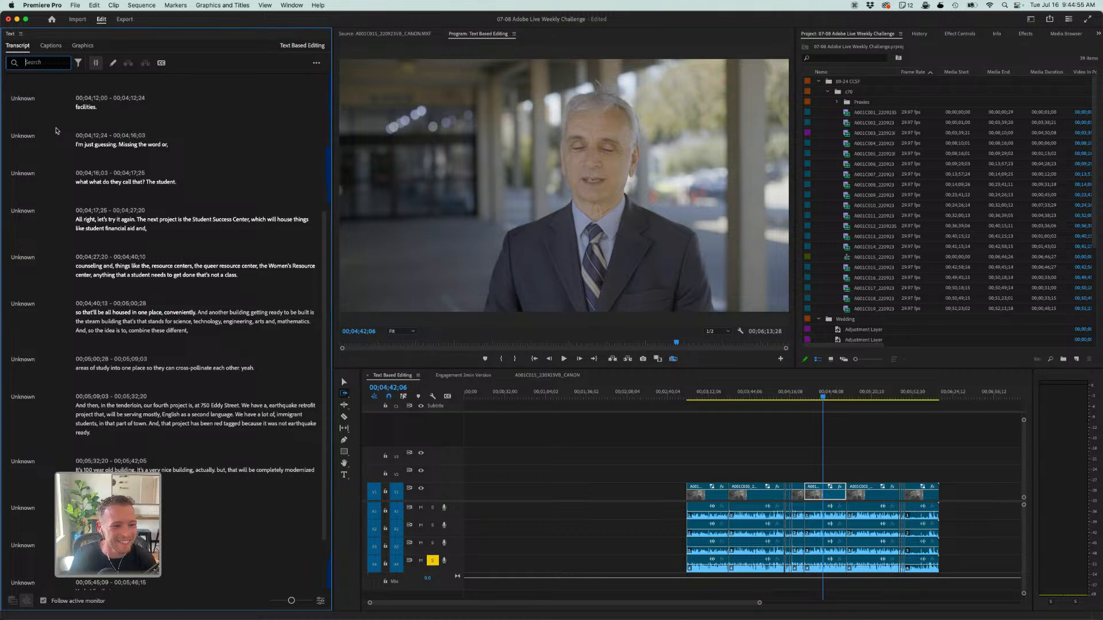
# - Search the transcript for "science," review the surrounding paragraphs, and select the last clip in the interview footage bin
pyautogui.write('science')
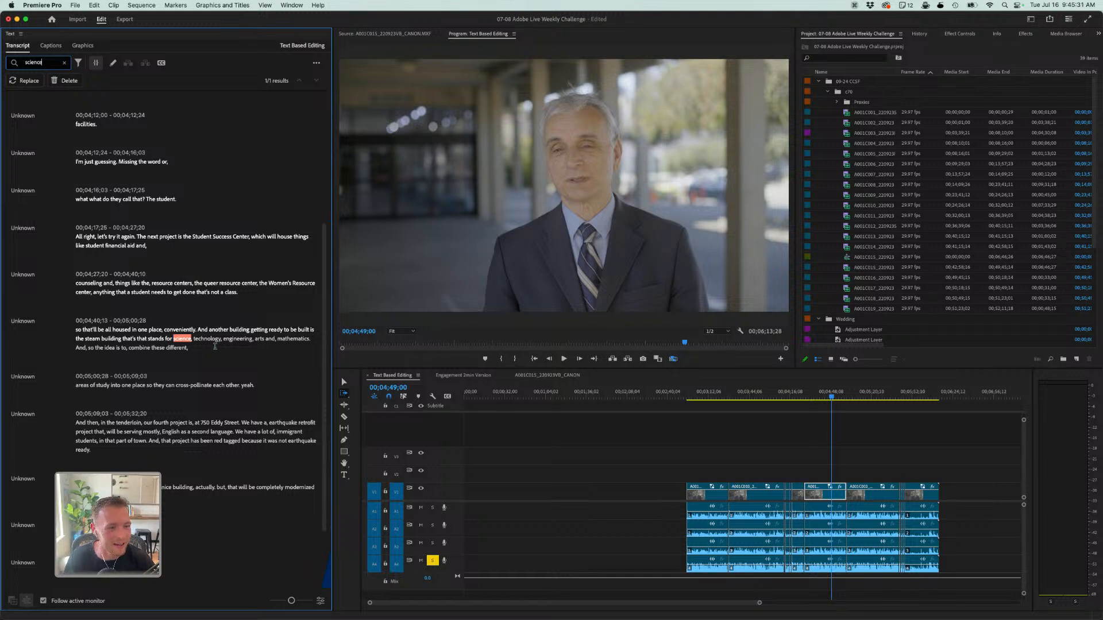
pyautogui.doubleClick(163, 348)
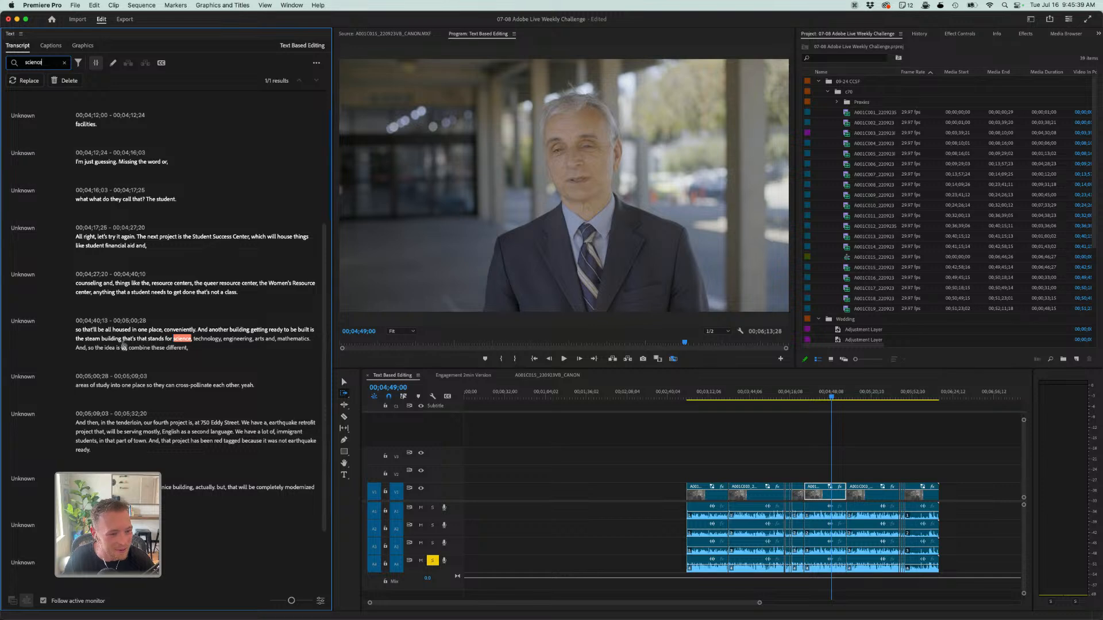
pyautogui.scroll(5, 212, 350)
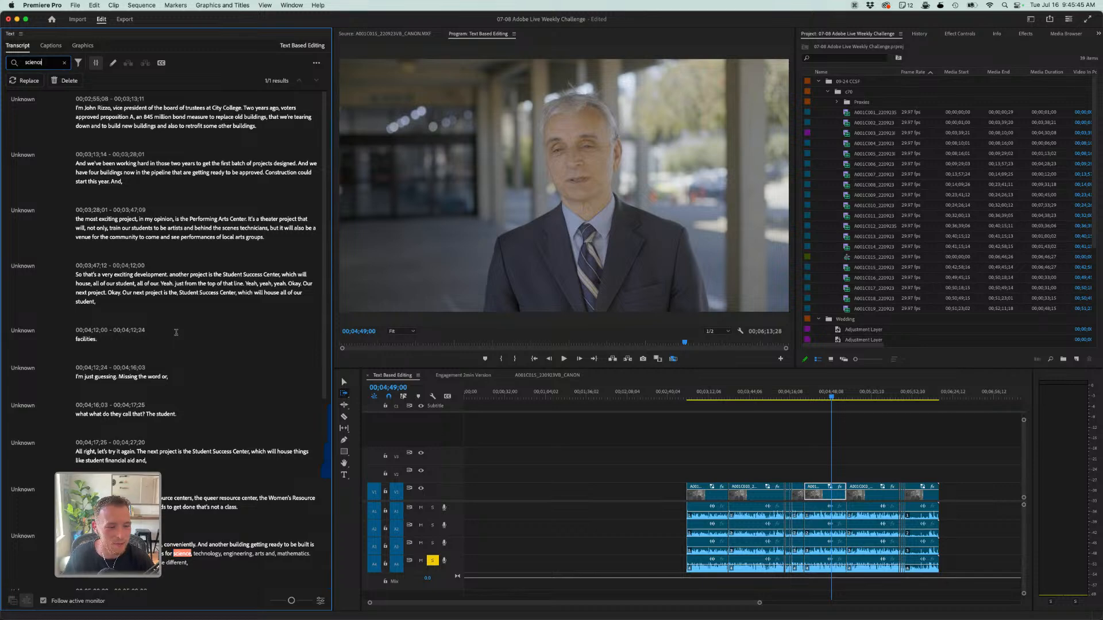
pyautogui.scroll(-7, 175, 335)
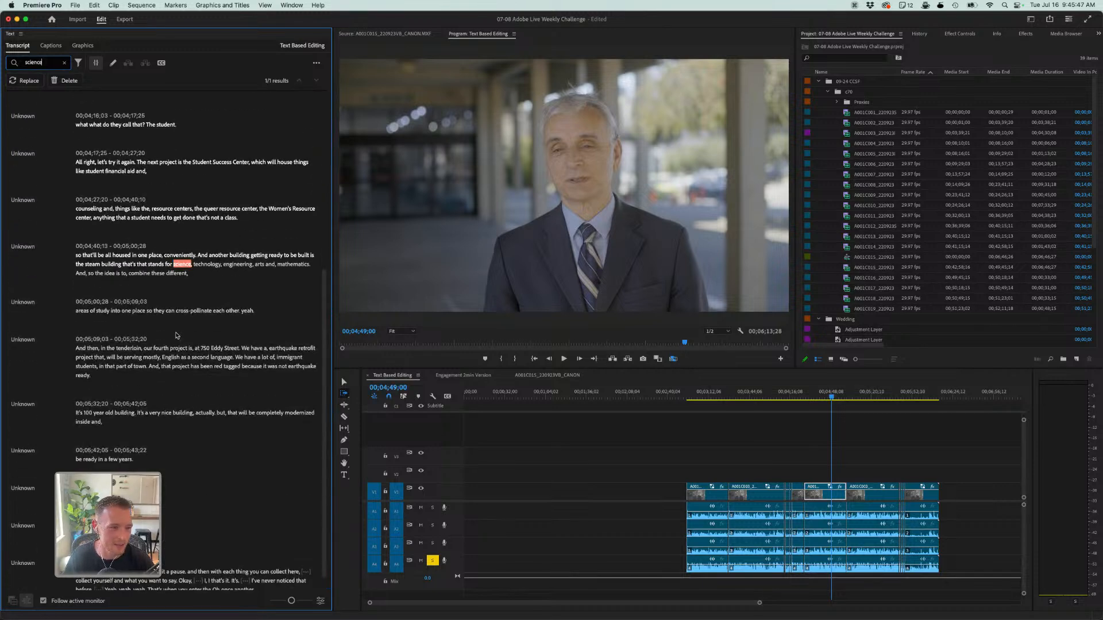
pyautogui.scroll(7, 173, 335)
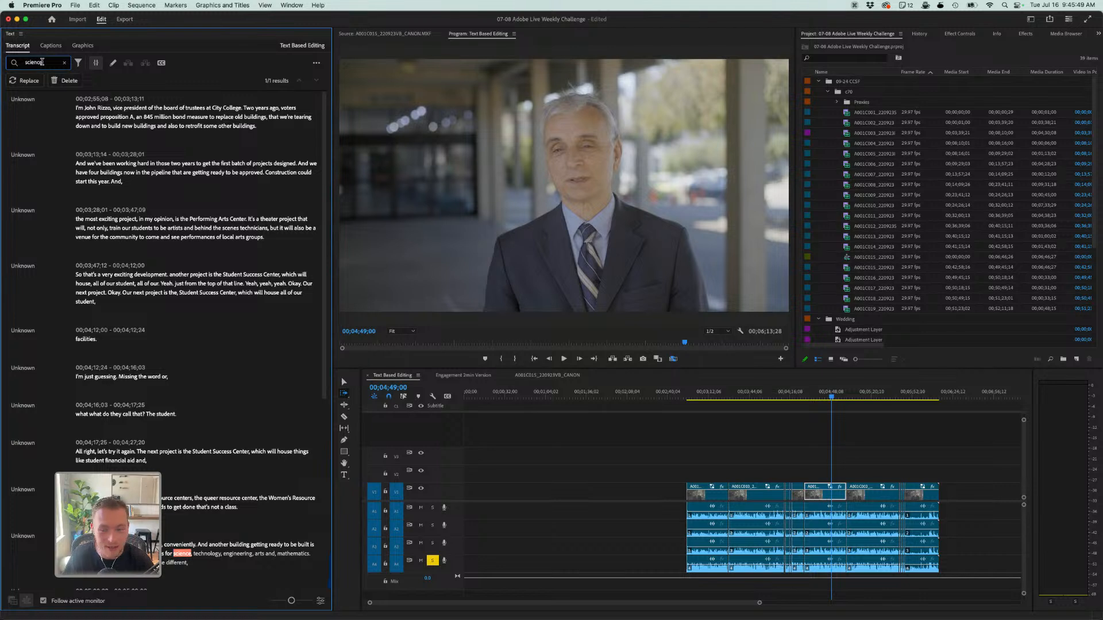
pyautogui.click(856, 309)
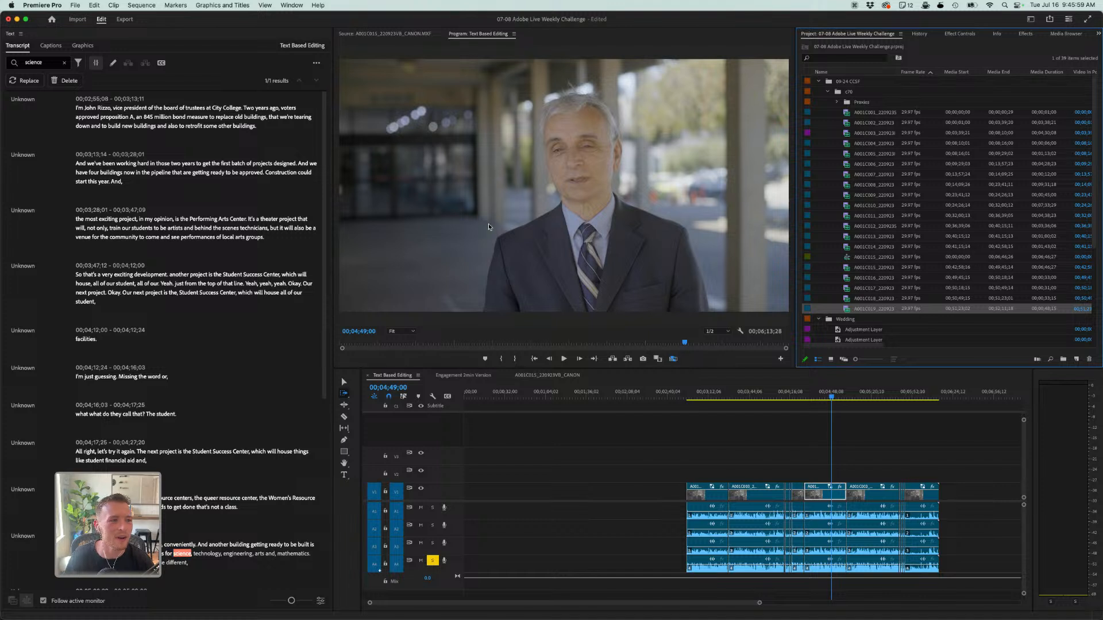
# - Switch to the Selection tool and play the interview through to the passage about the Student Success Center
pyautogui.click(47, 63)
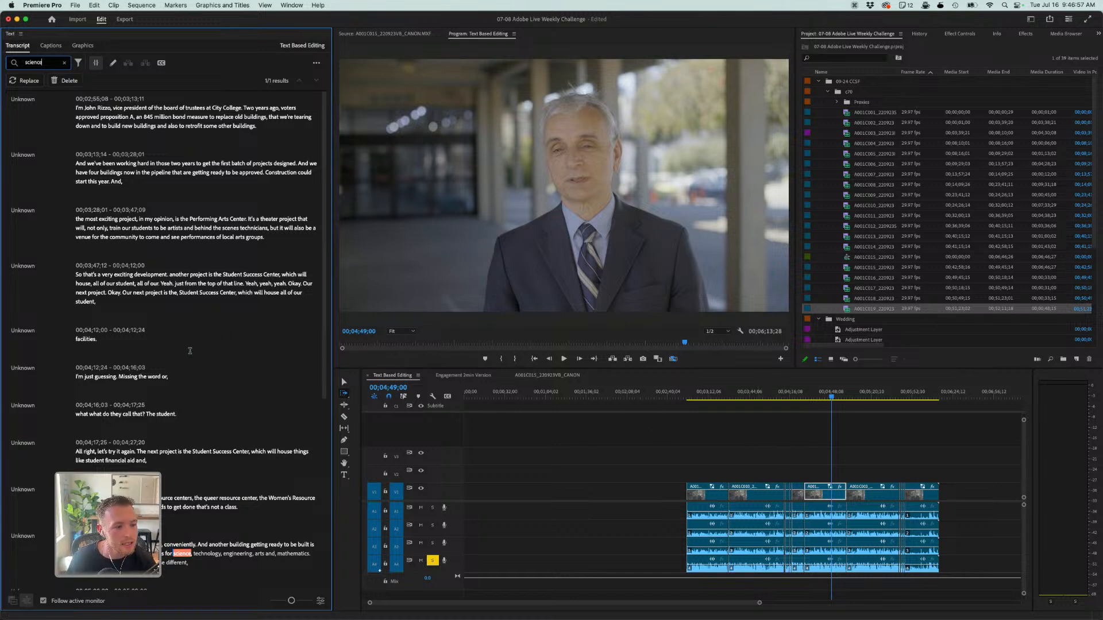
pyautogui.click(722, 440)
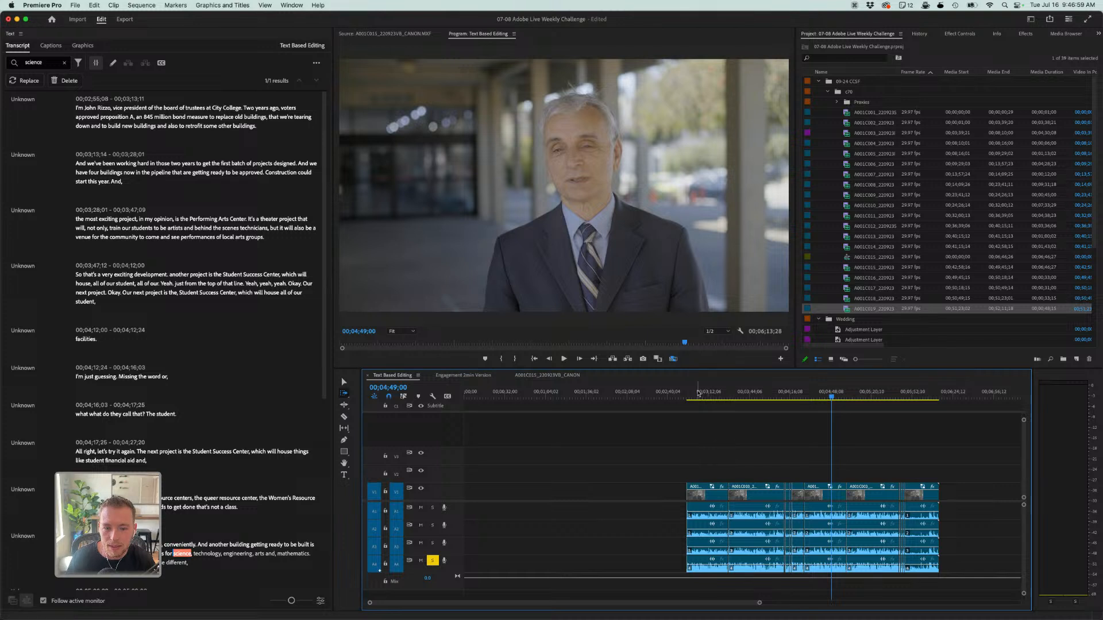
pyautogui.press('v')
pyautogui.click(716, 396)
pyautogui.press('space')
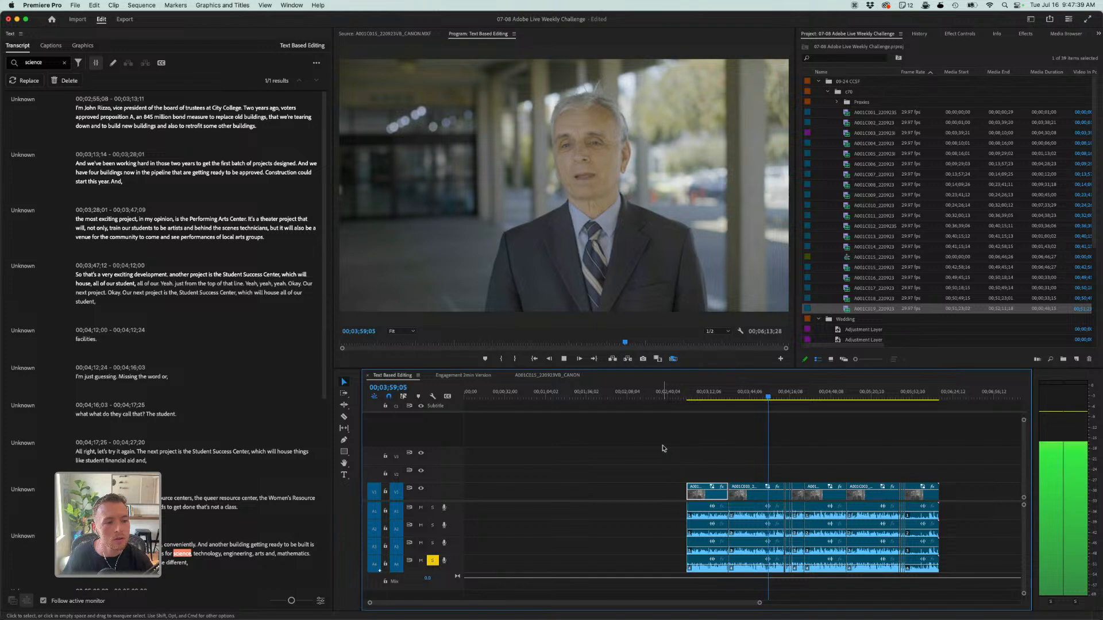
pyautogui.press('space')
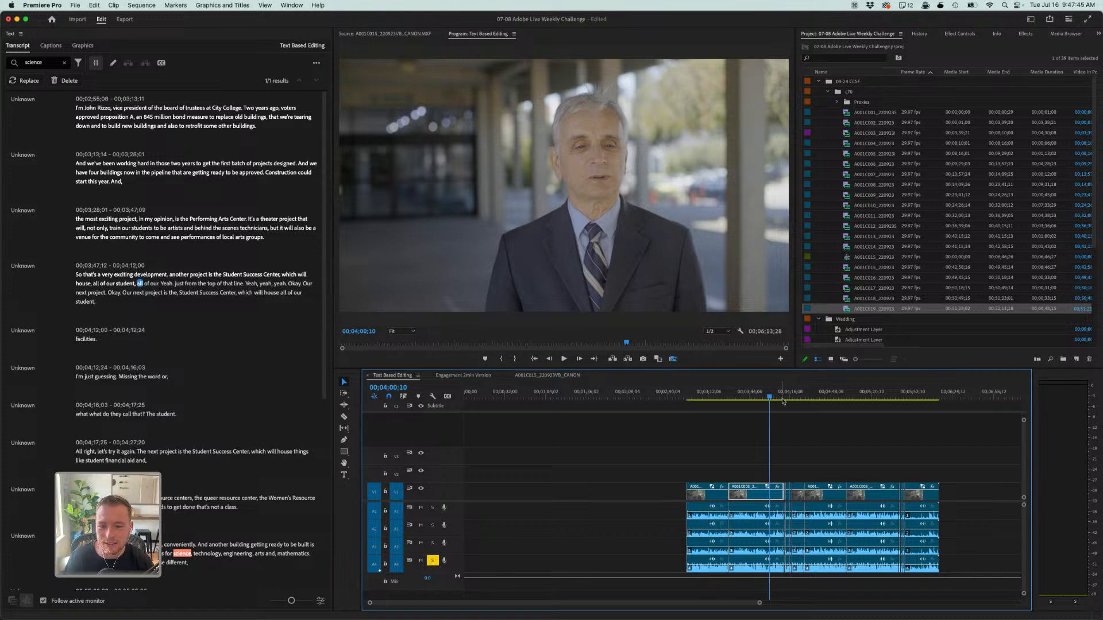
pyautogui.press('space')
# - Open the ccsf_prop_a campus video from the project bin in the Source monitor
pyautogui.scroll(-5, 830, 323)
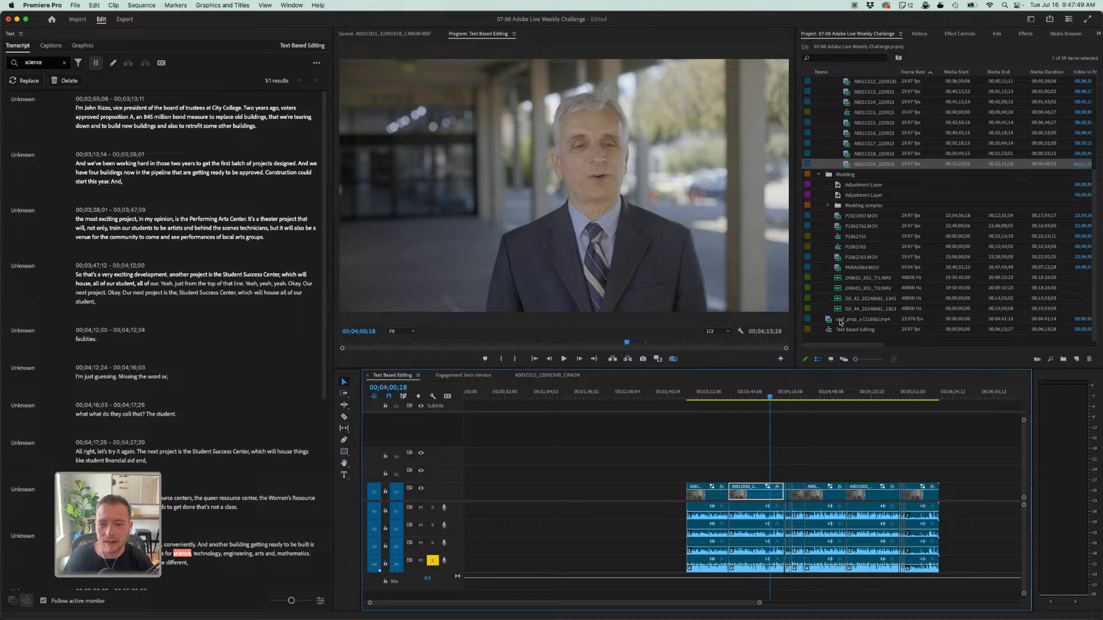
pyautogui.click(829, 322)
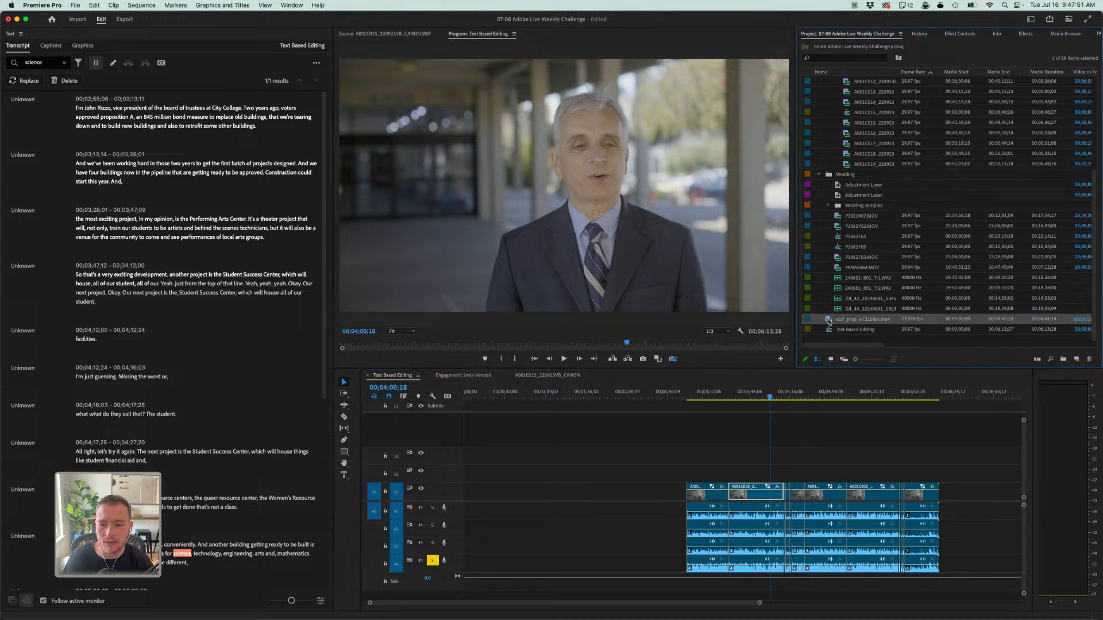
pyautogui.doubleClick(829, 322)
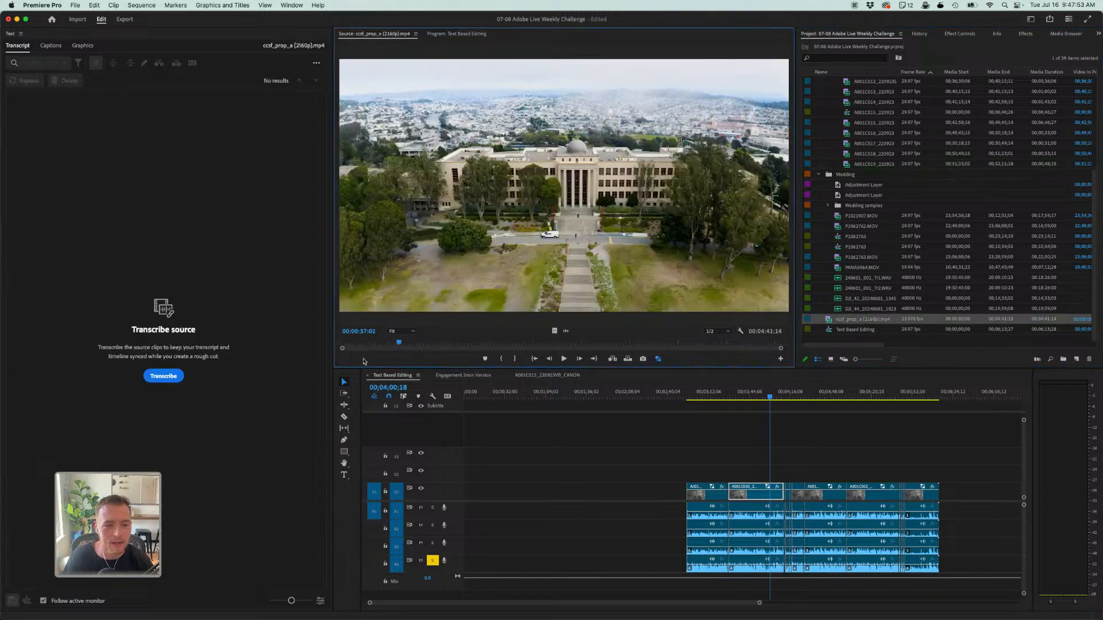
# - Mark the campus footage from 00:00:00:23 to 00:00:05:21 and place only its video on V2 above the second interview clip
pyautogui.moveTo(347, 344); pyautogui.dragTo(342, 344)
pyautogui.press('i')
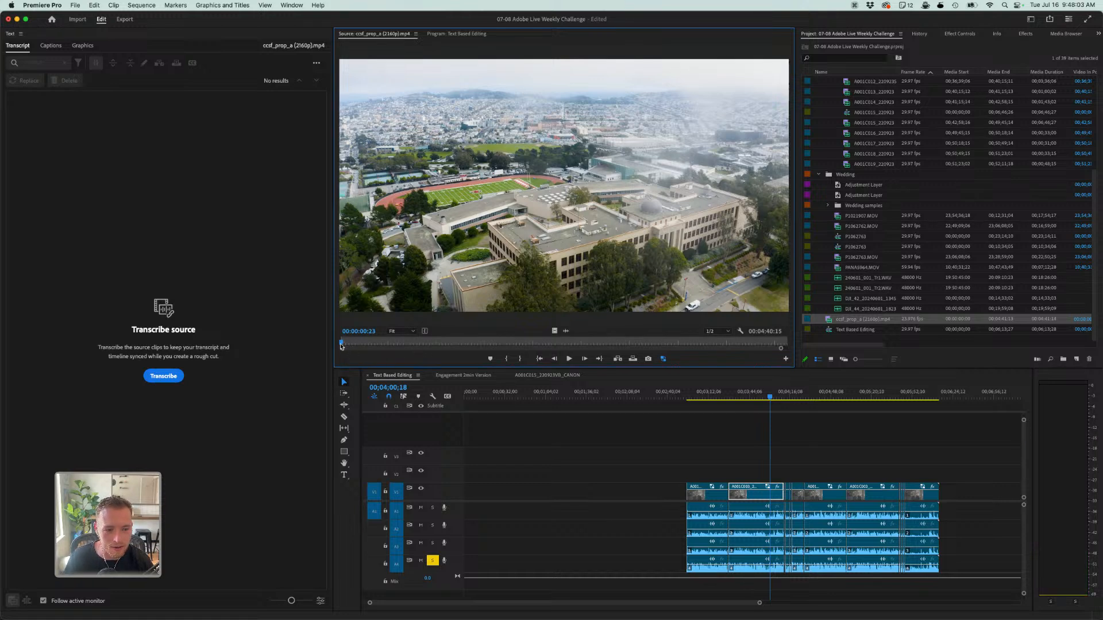
pyautogui.moveTo(344, 346); pyautogui.dragTo(347, 348)
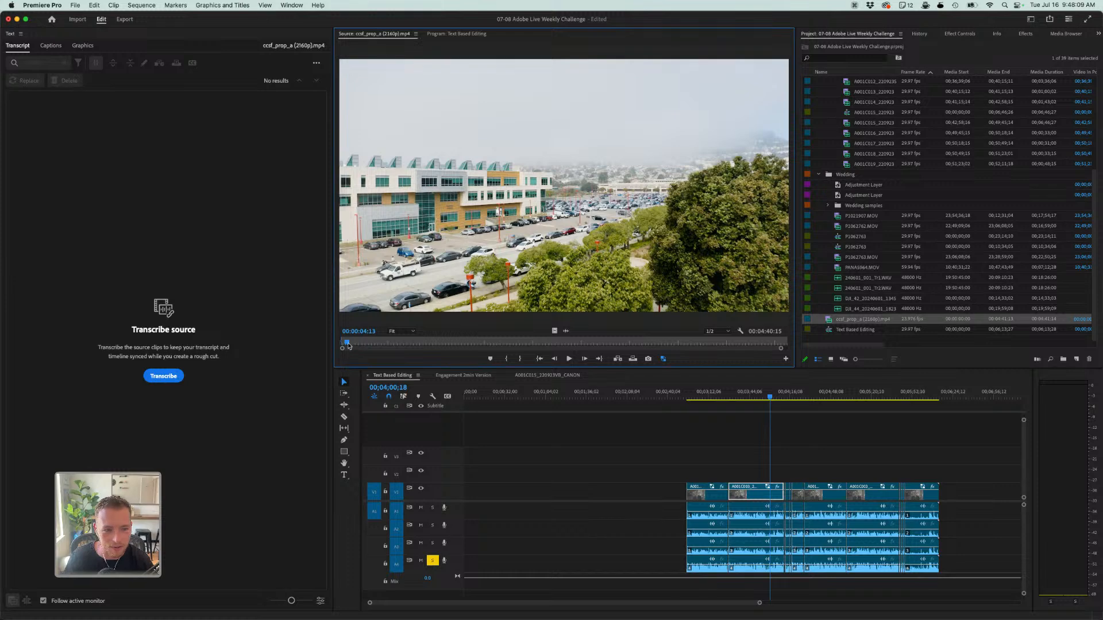
pyautogui.moveTo(348, 344); pyautogui.dragTo(349, 345)
pyautogui.press('o')
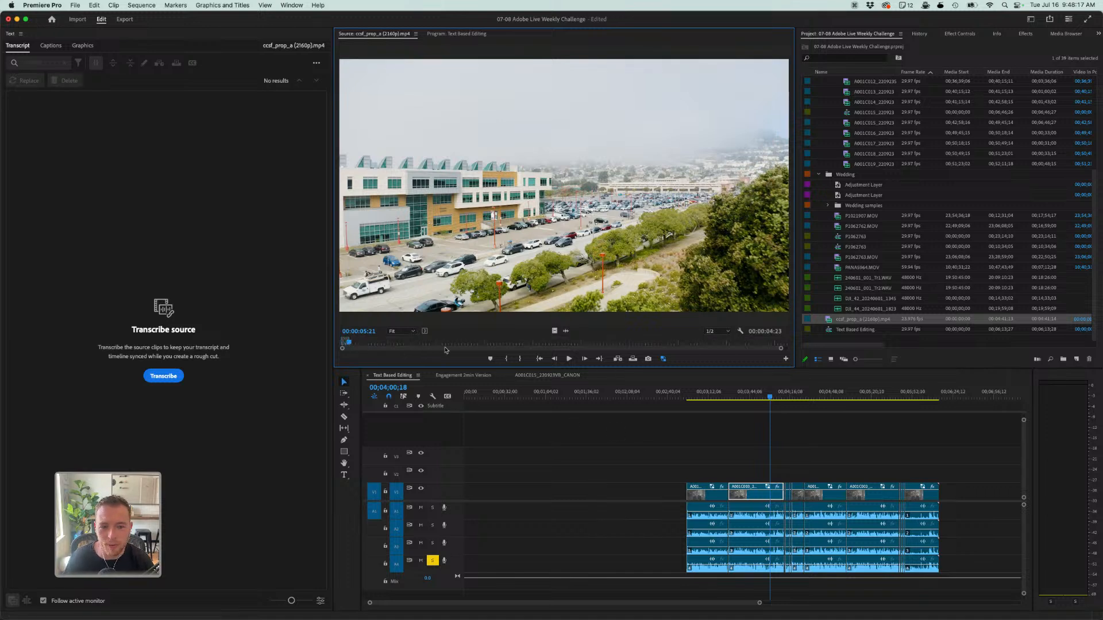
pyautogui.moveTo(557, 337); pyautogui.dragTo(771, 470)
# - Play short stretches around the first interview cut to locate where the Performing Arts Center project is introduced
pyautogui.click(745, 396)
pyautogui.press('space')
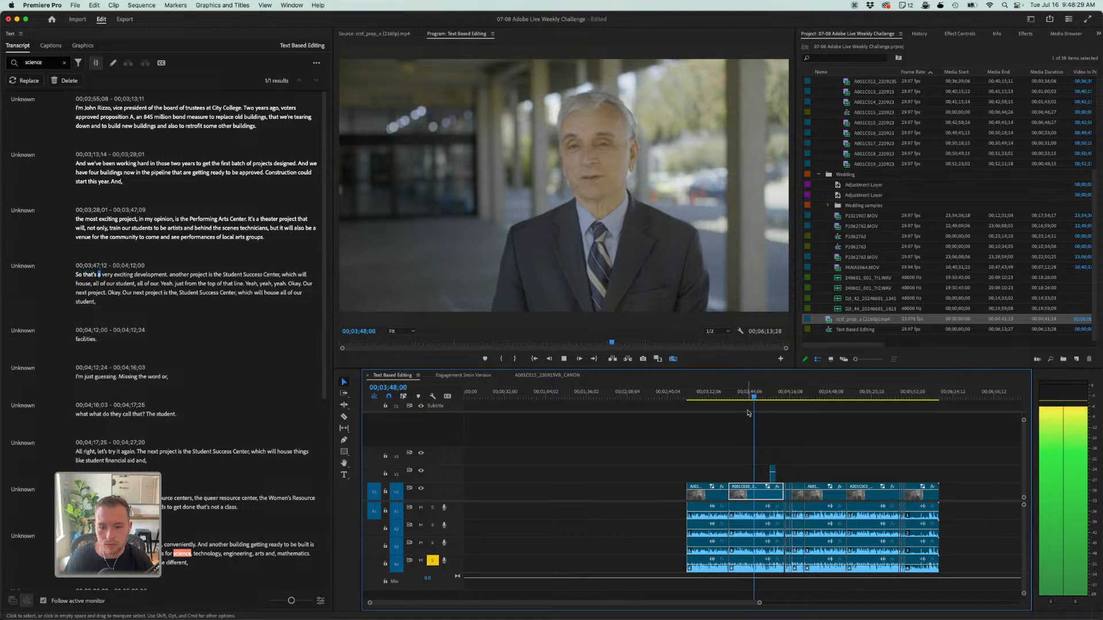
pyautogui.press('space')
pyautogui.click(731, 400)
pyautogui.press('space')
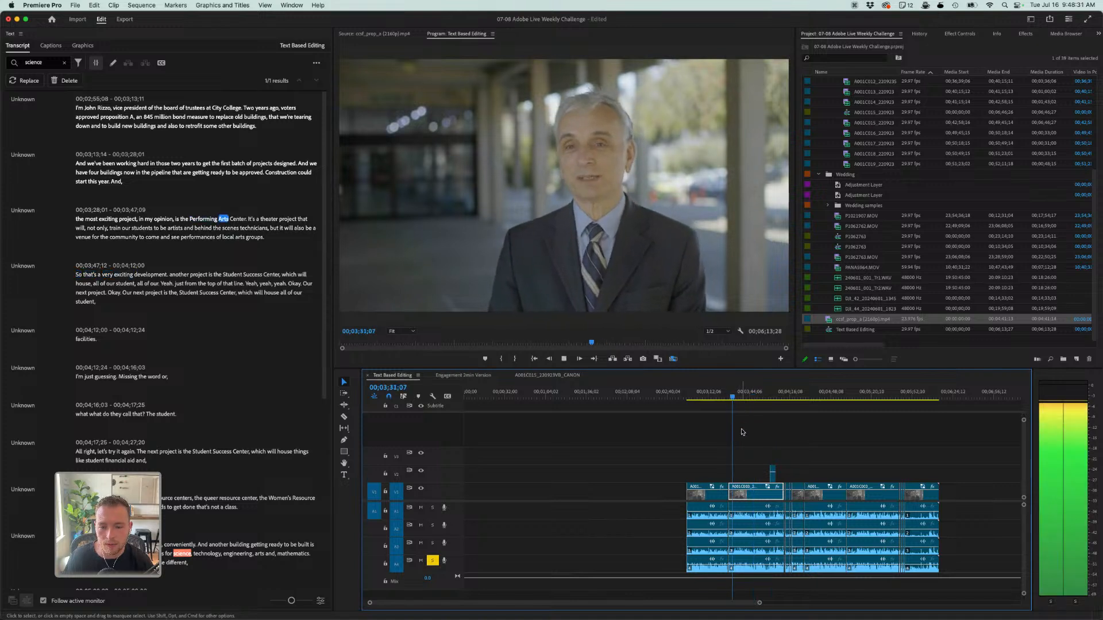
pyautogui.press('space')
pyautogui.click(723, 399)
pyautogui.press('space')
pyautogui.press('space')
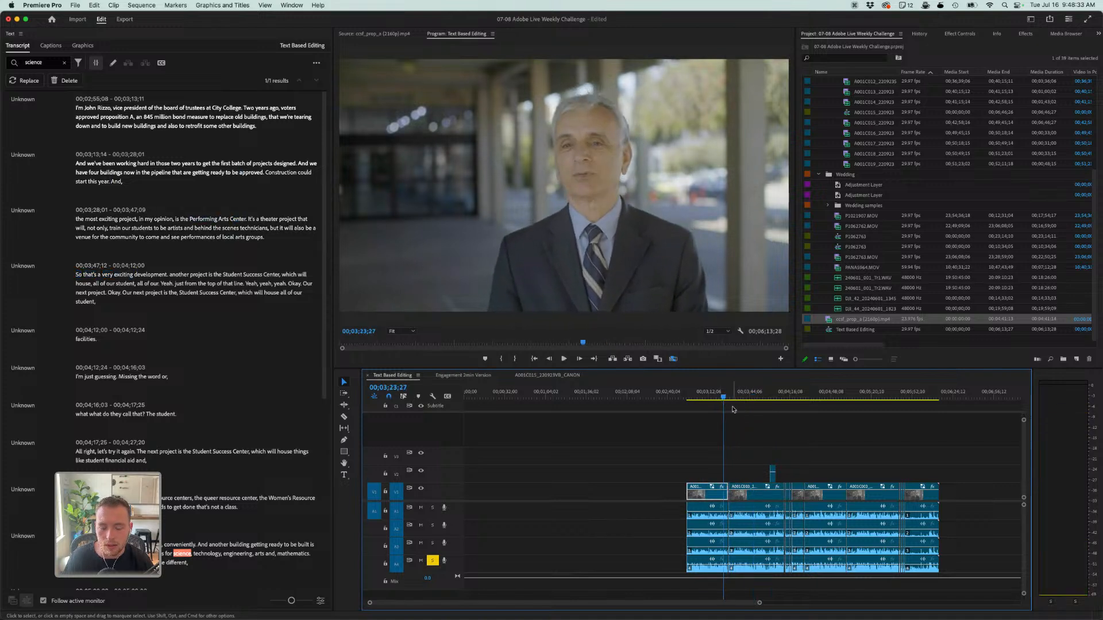
pyautogui.press('=')
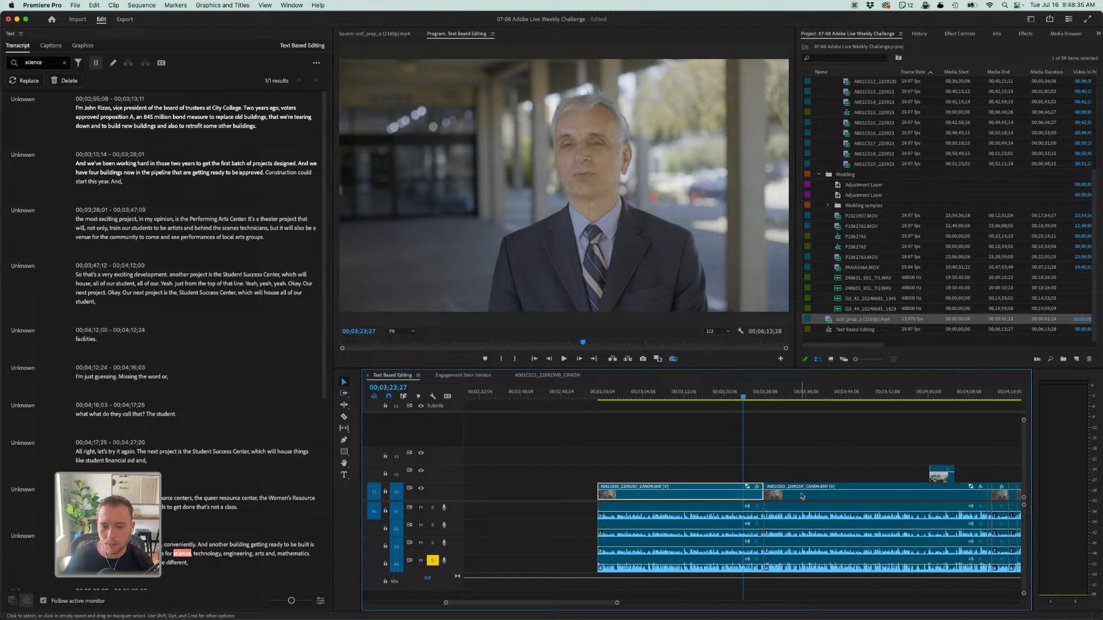
pyautogui.click(758, 400)
pyautogui.press('space')
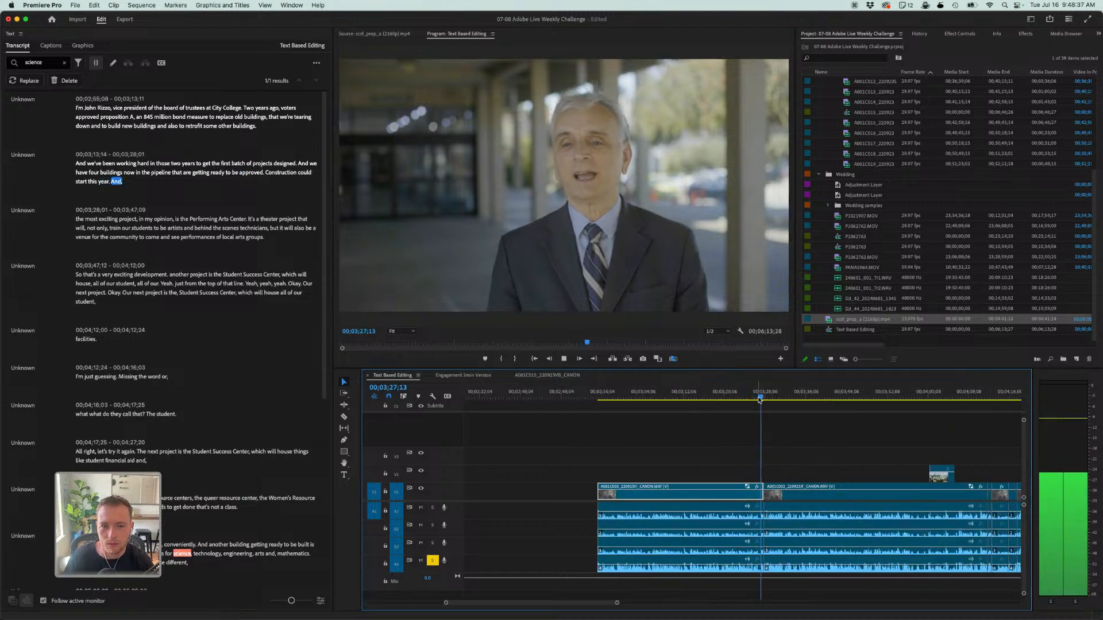
pyautogui.press('space')
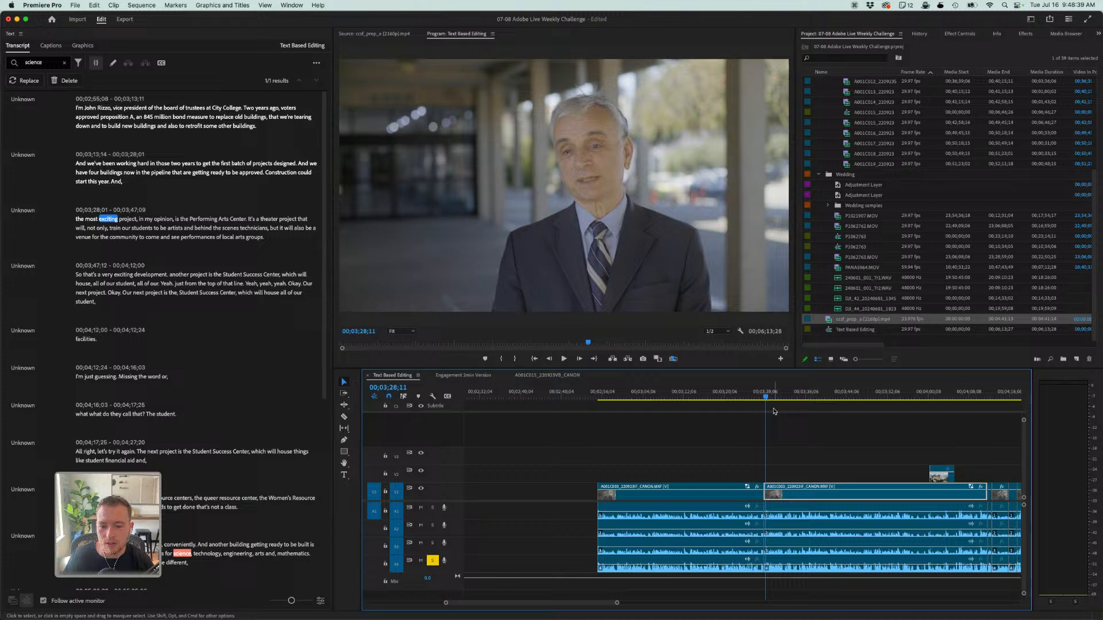
# - Trim the trailing "And" off the first interview clip at 00;03;26;26 and delete the resulting gap
pyautogui.click(739, 395)
pyautogui.press('=')
pyautogui.press('=')
pyautogui.press('space')
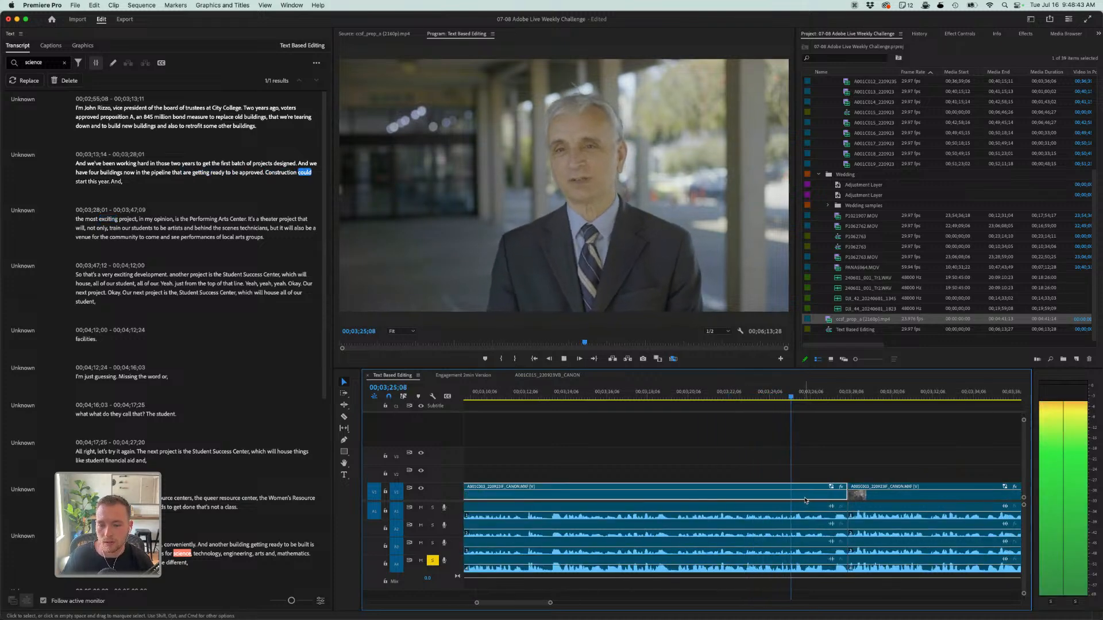
pyautogui.press('space')
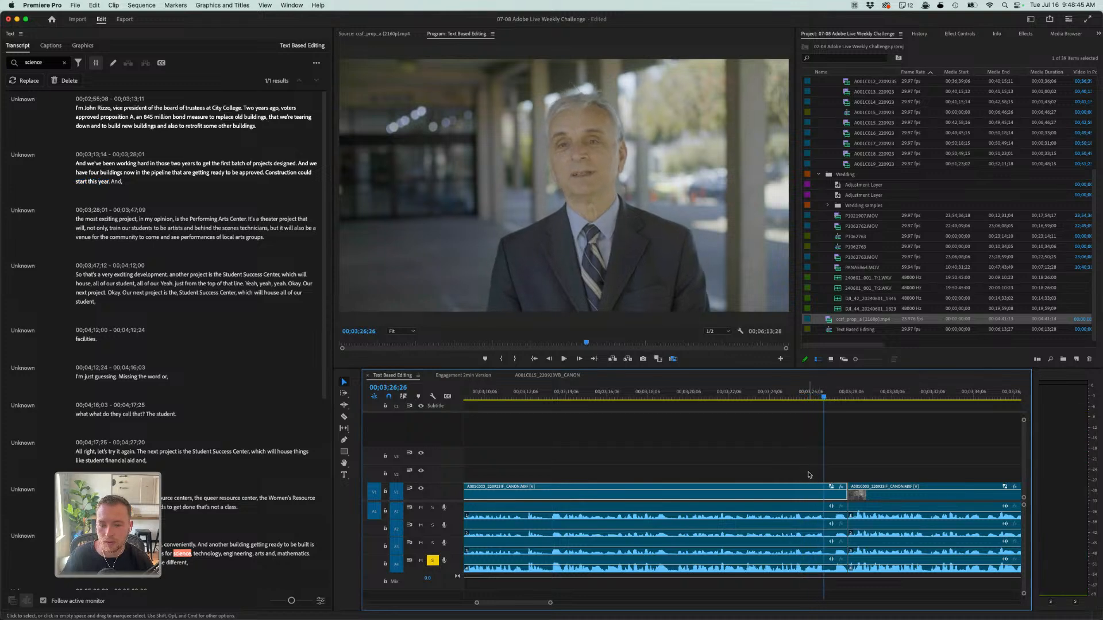
pyautogui.moveTo(842, 487); pyautogui.dragTo(823, 488)
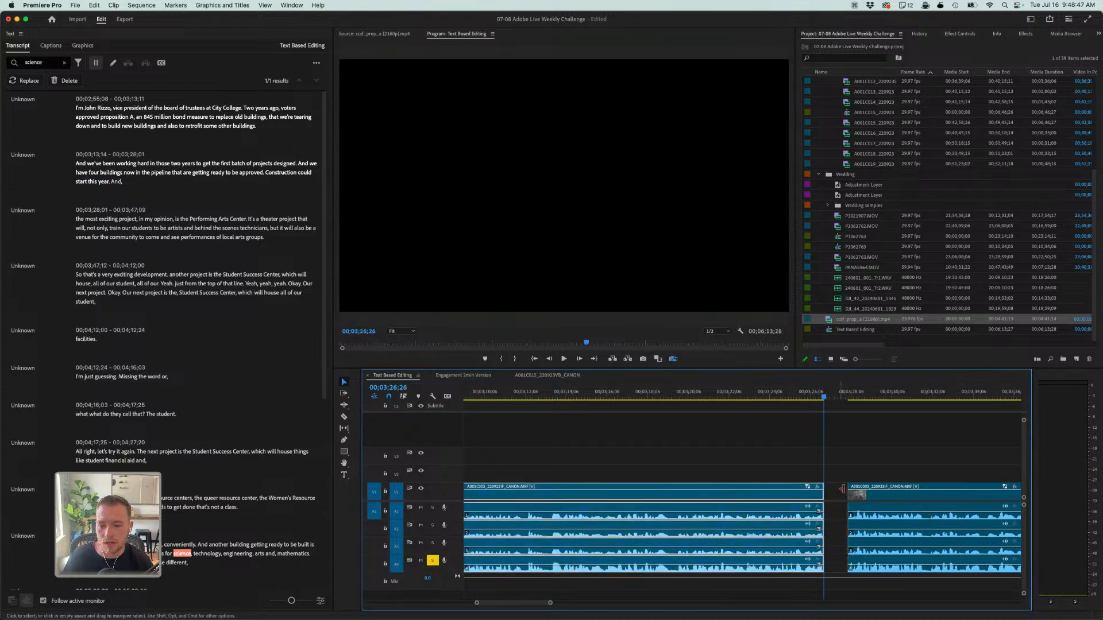
pyautogui.click(843, 493)
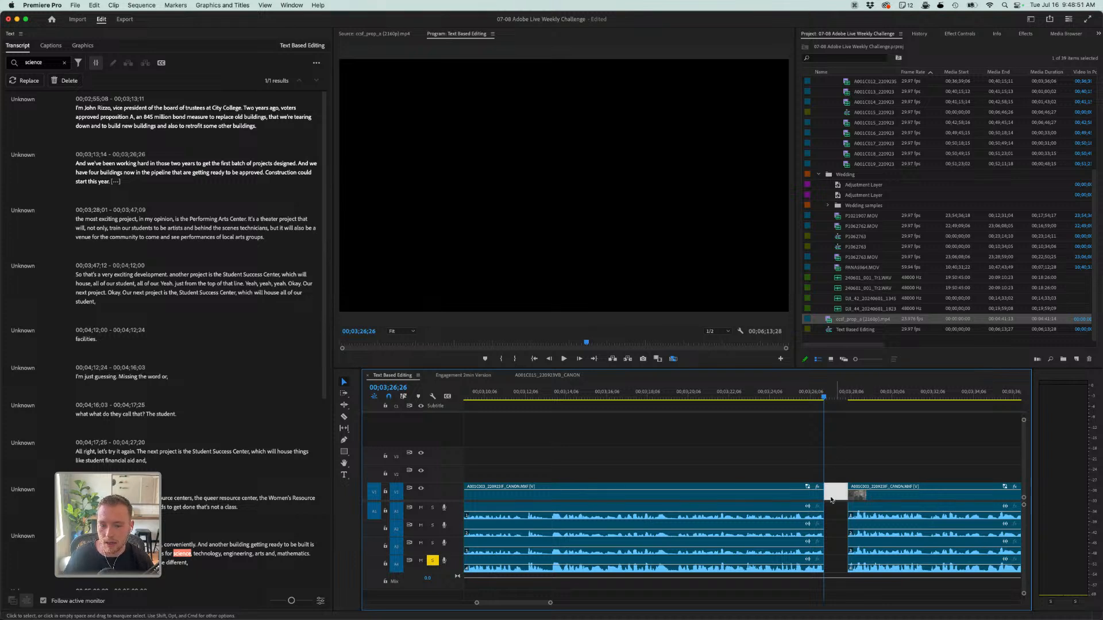
pyautogui.press('Delete')
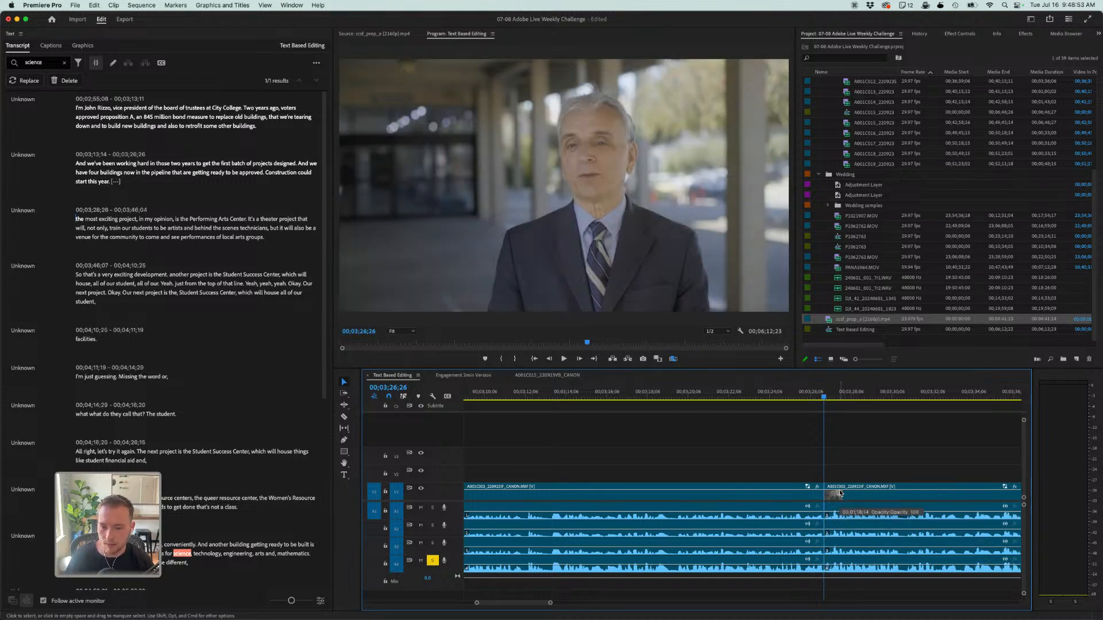
# - Move the campus B-roll clip on V2 to start at the cut between the first and second interview clips
pyautogui.press('-')
pyautogui.press('-')
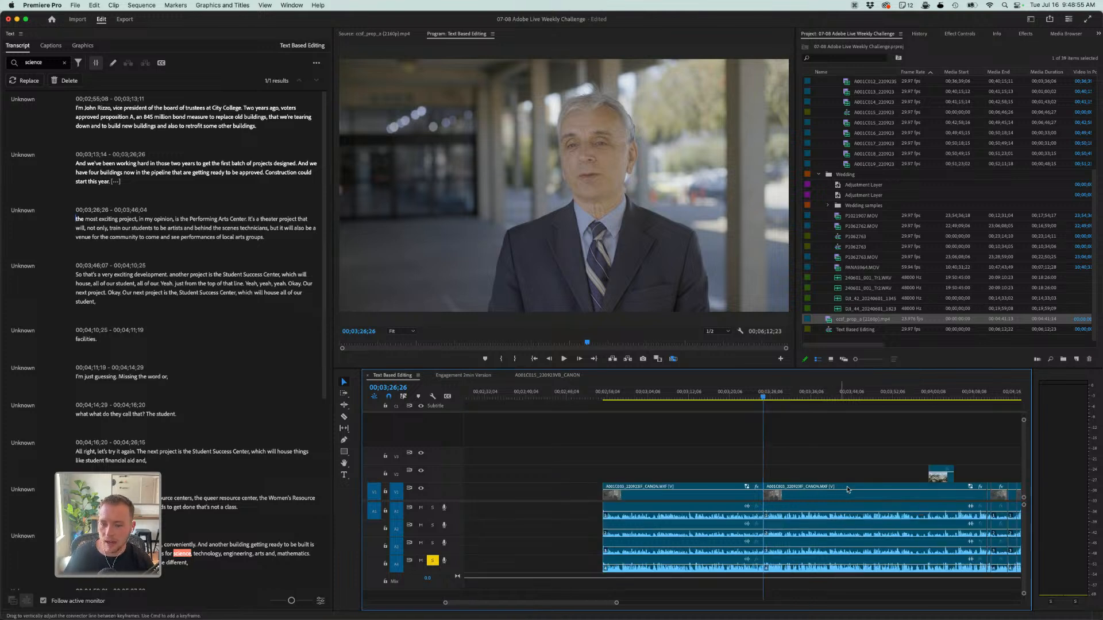
pyautogui.moveTo(937, 472); pyautogui.dragTo(770, 472)
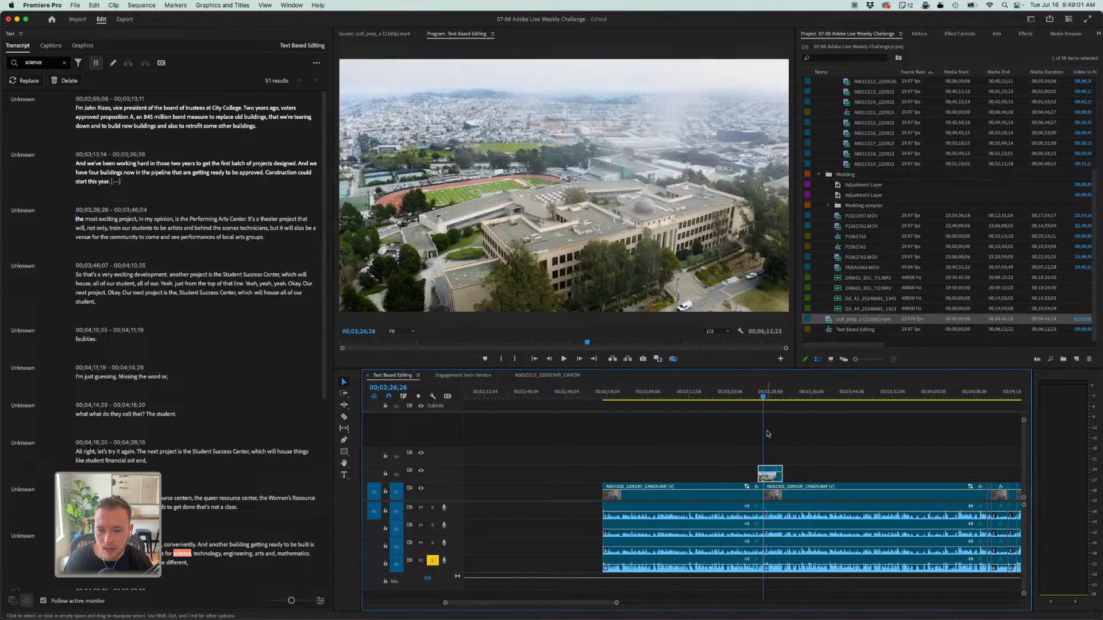
pyautogui.press('super+z')
pyautogui.click(754, 395)
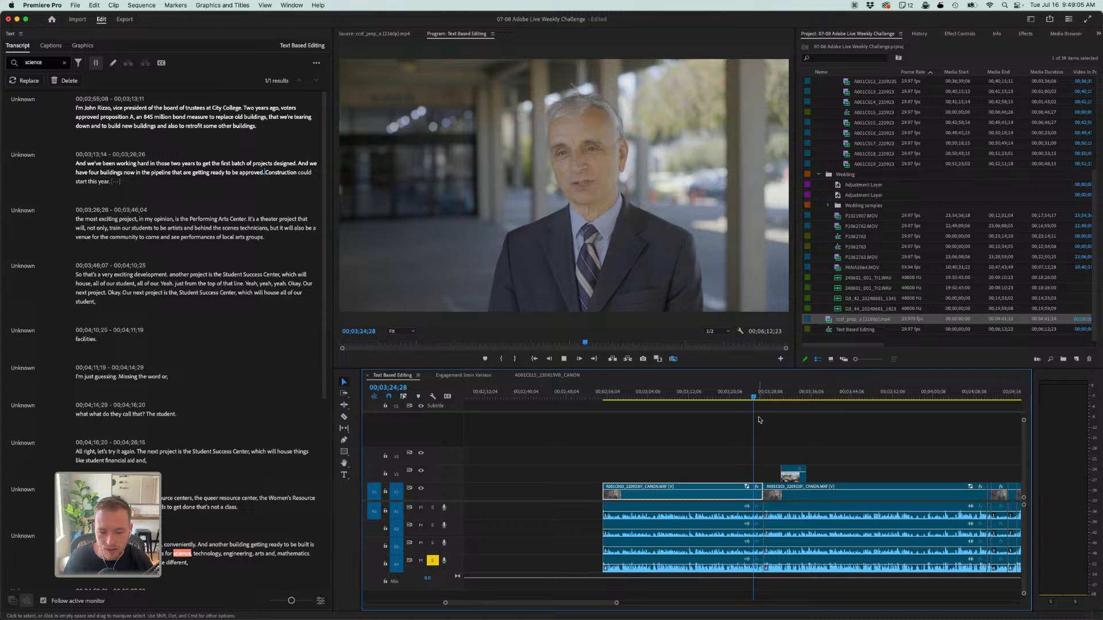
pyautogui.press('space')
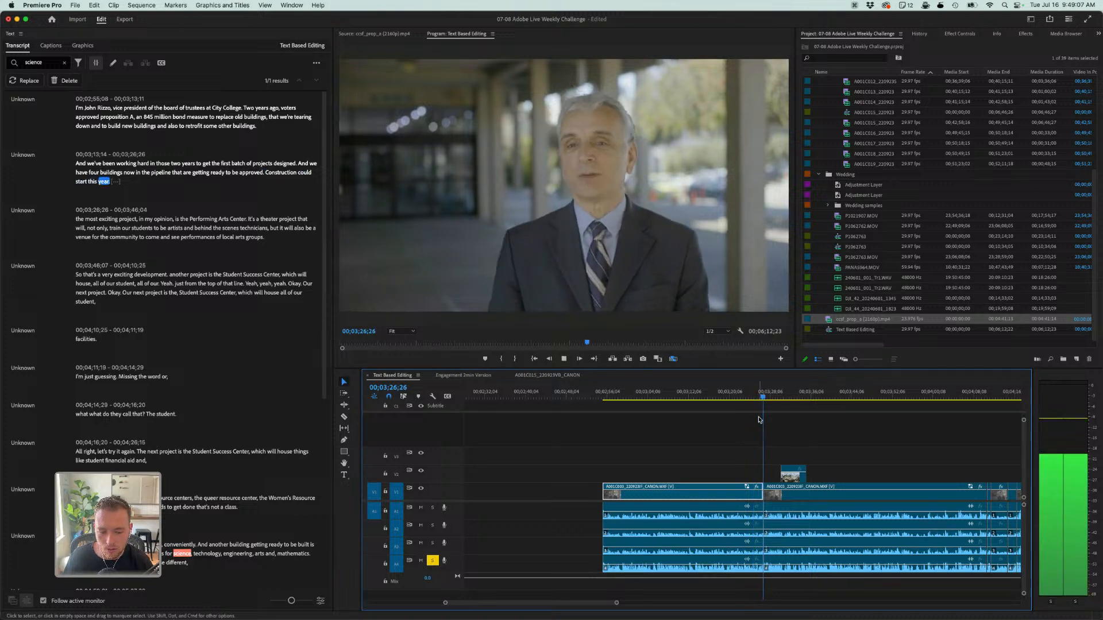
pyautogui.press('space')
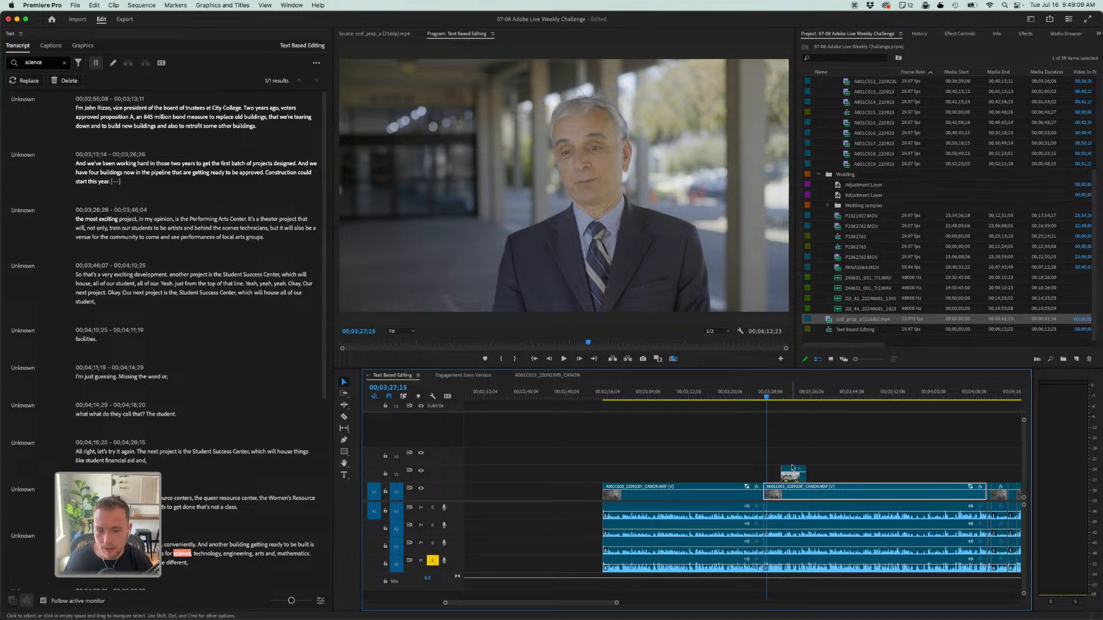
pyautogui.moveTo(791, 467); pyautogui.dragTo(774, 468)
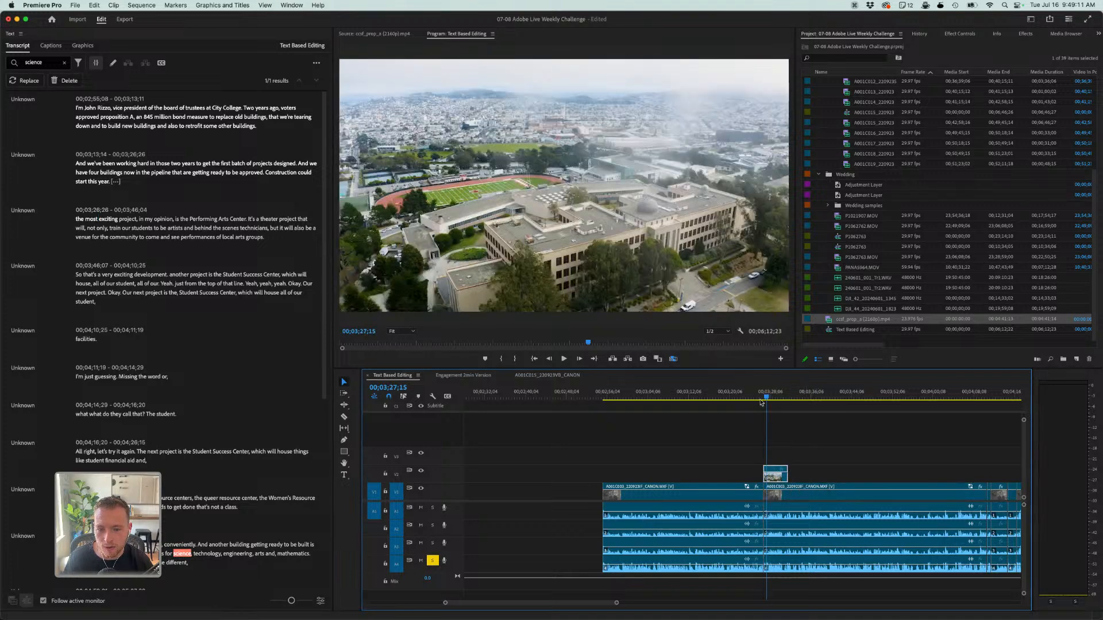
# - Play from just before the B-roll through the Performing Arts Center passage to check how the footage fits the speech
pyautogui.click(750, 397)
pyautogui.press('space')
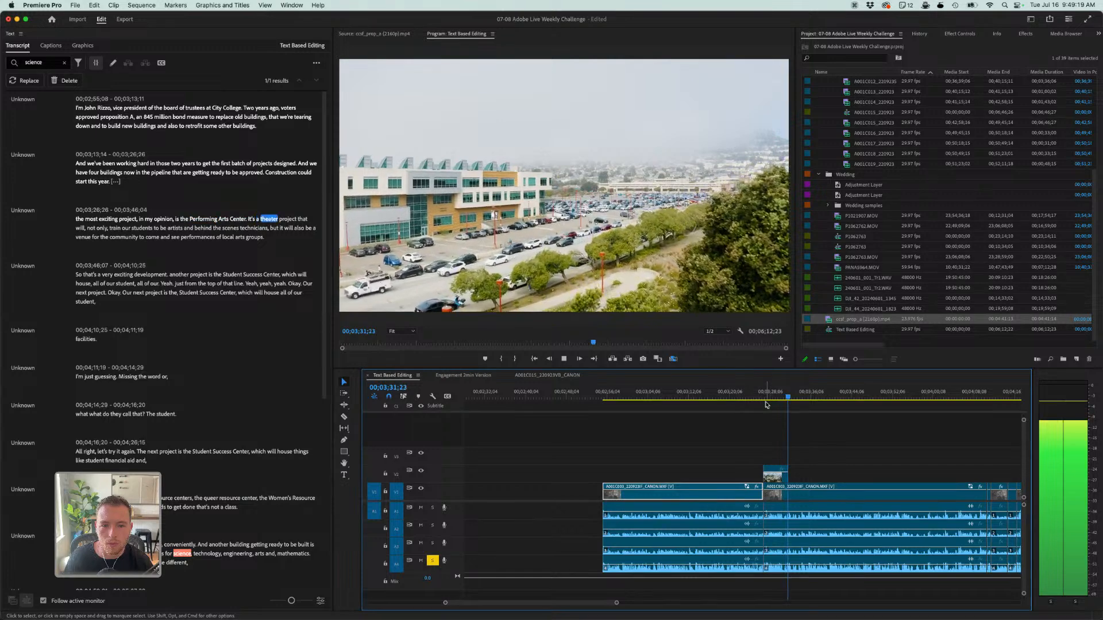
pyautogui.click(817, 486)
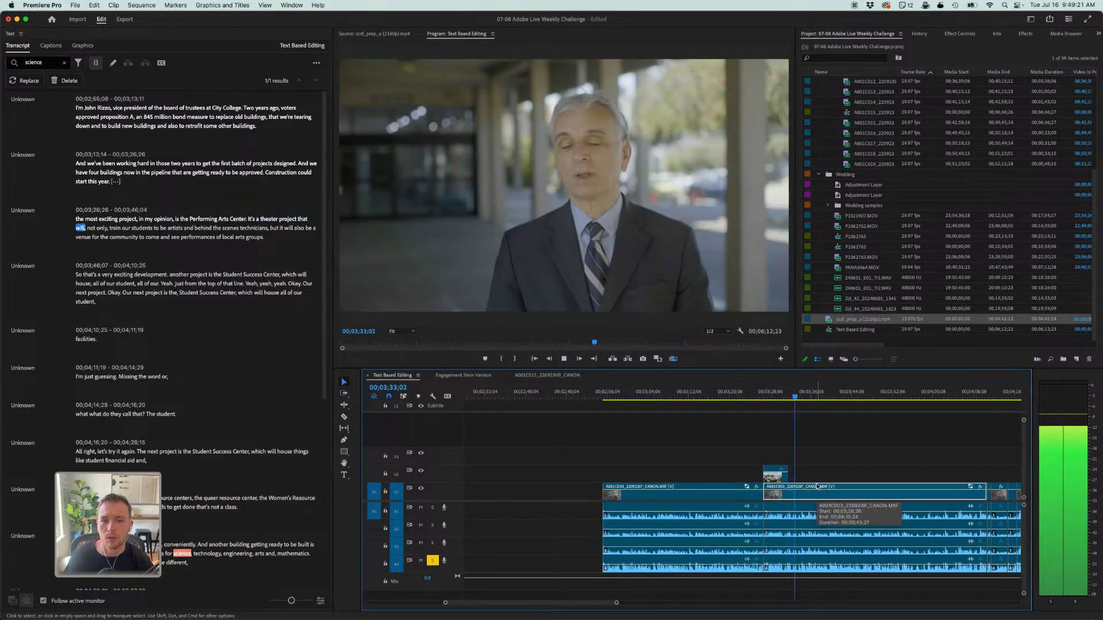
pyautogui.press('space')
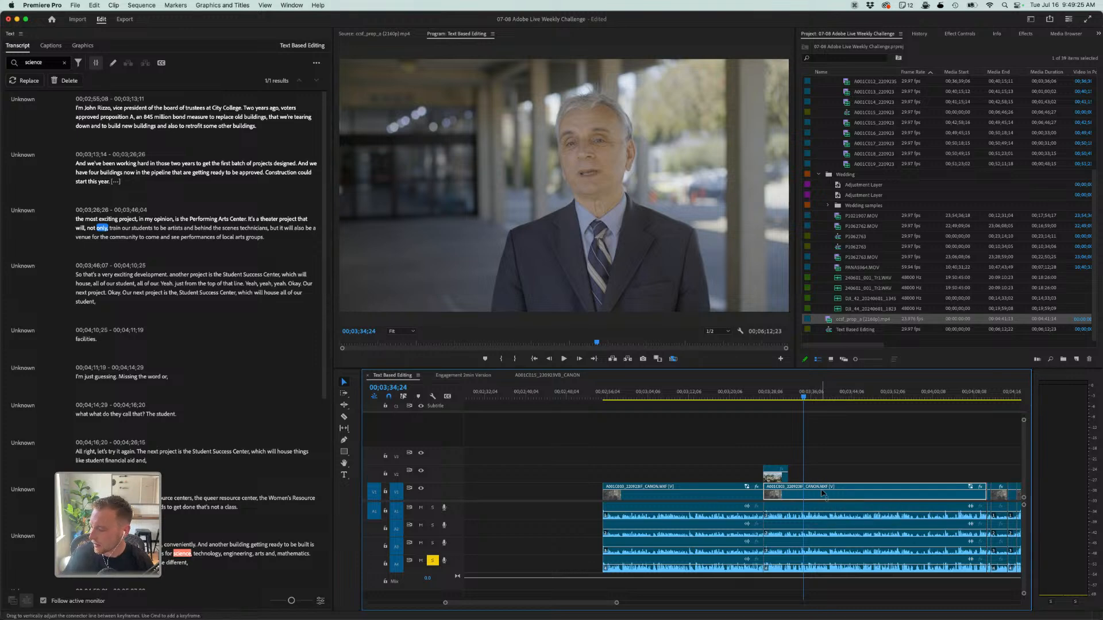
pyautogui.press('space')
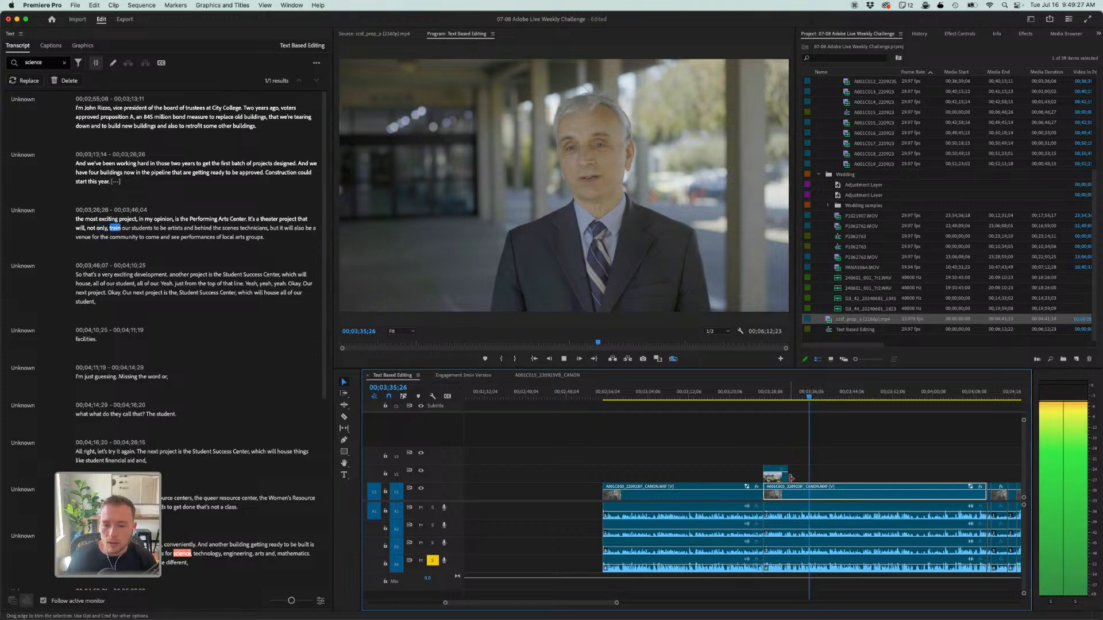
pyautogui.press('-')
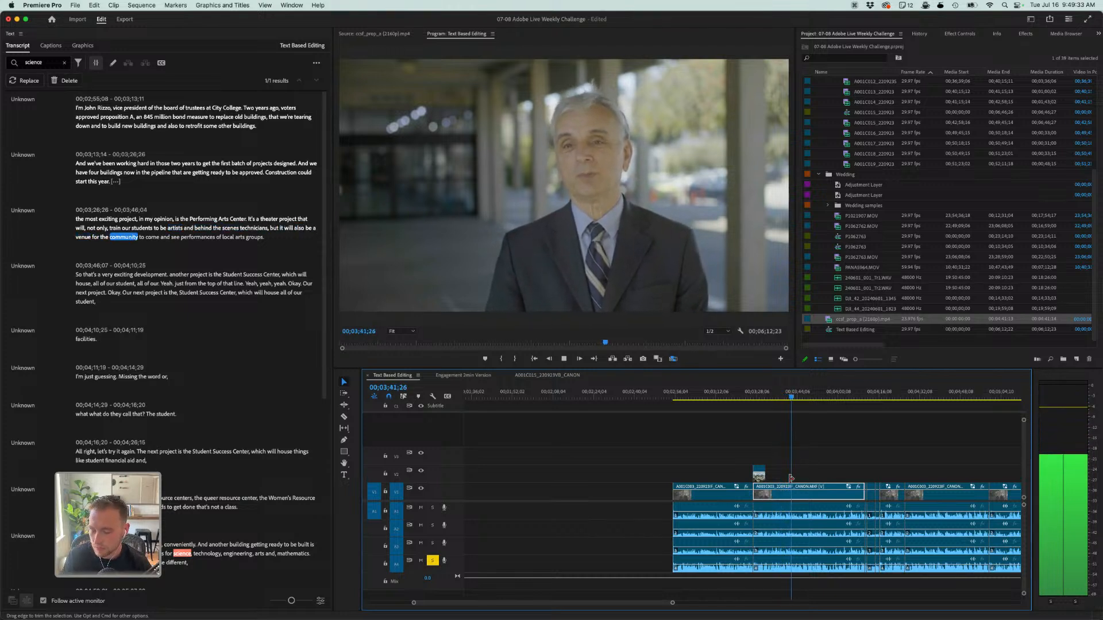
pyautogui.press('space')
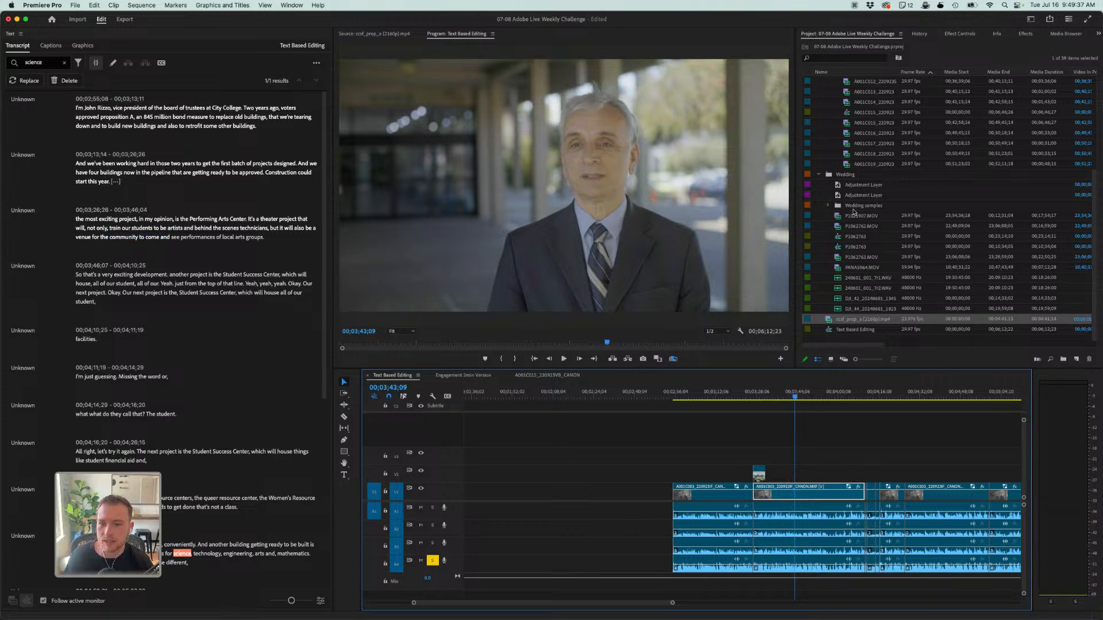
# - Browse the c70 footage bin and open the A001C006 interview clip in the Source monitor
pyautogui.scroll(5, 877, 221)
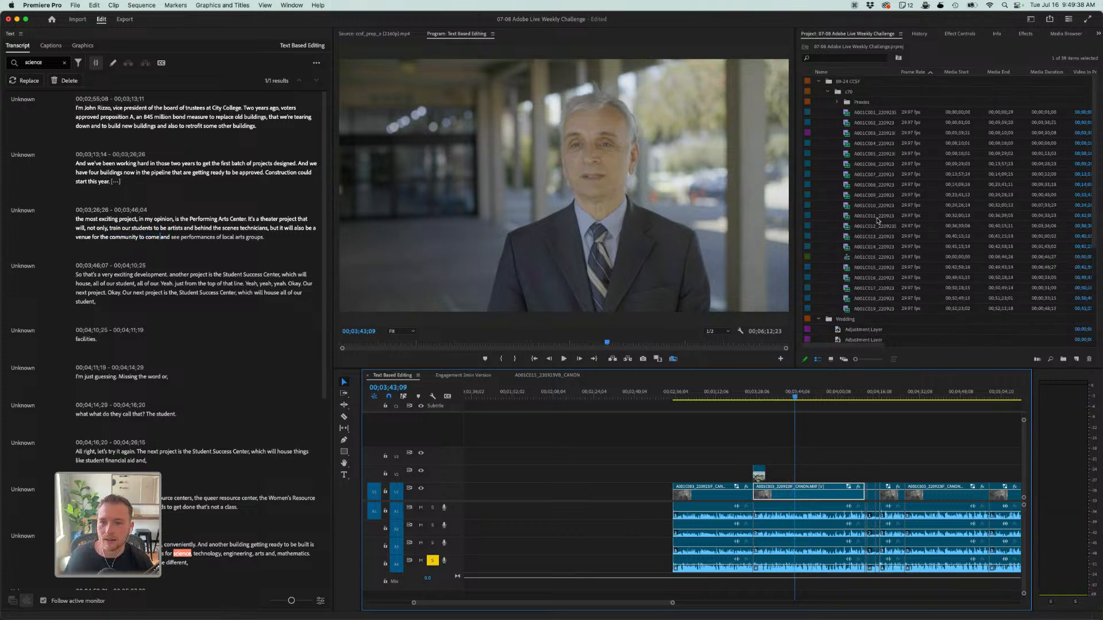
pyautogui.doubleClick(846, 173)
pyautogui.doubleClick(847, 163)
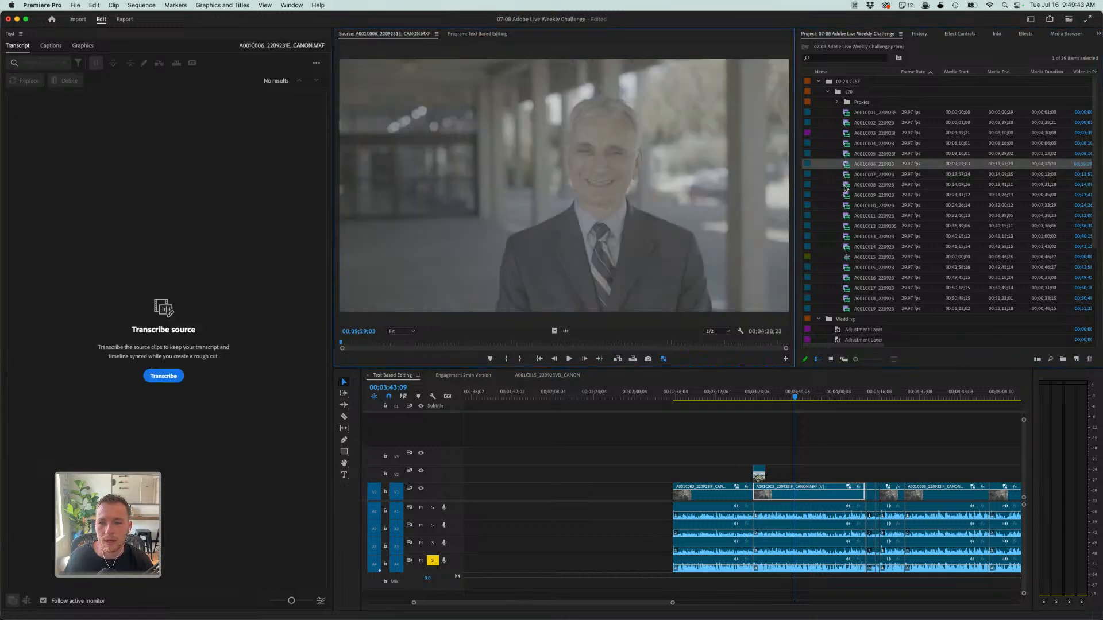
# - Open the A001C015_220923VB_CANON sequence and read through its transcript to find the first usable statement
pyautogui.doubleClick(846, 248)
pyautogui.doubleClick(846, 256)
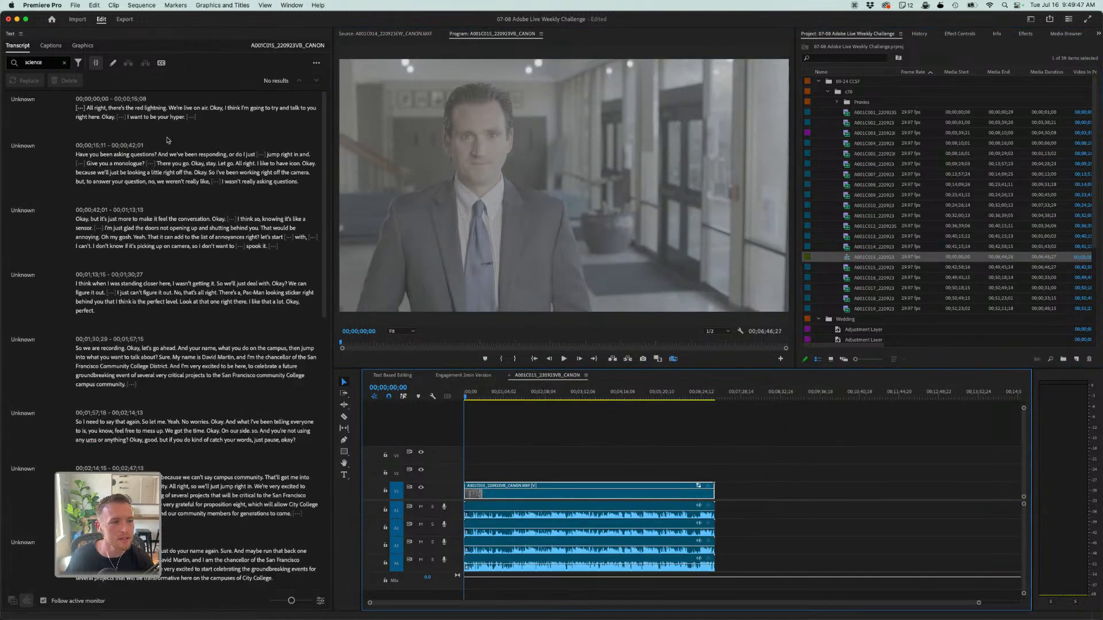
pyautogui.click(81, 108)
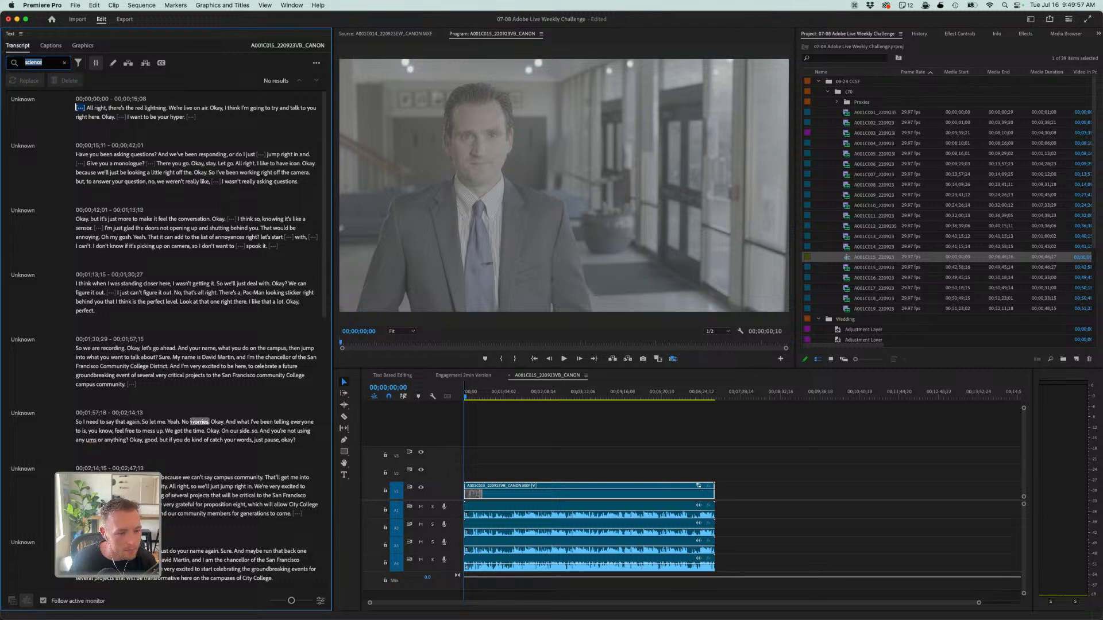
pyautogui.scroll(-1, 235, 432)
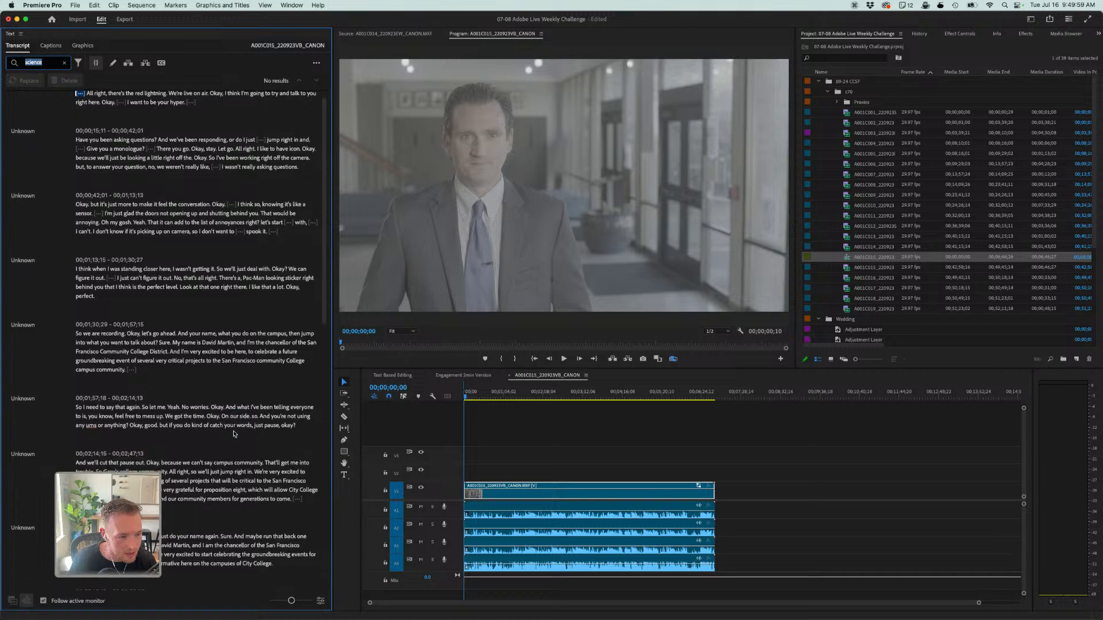
pyautogui.scroll(-4, 218, 472)
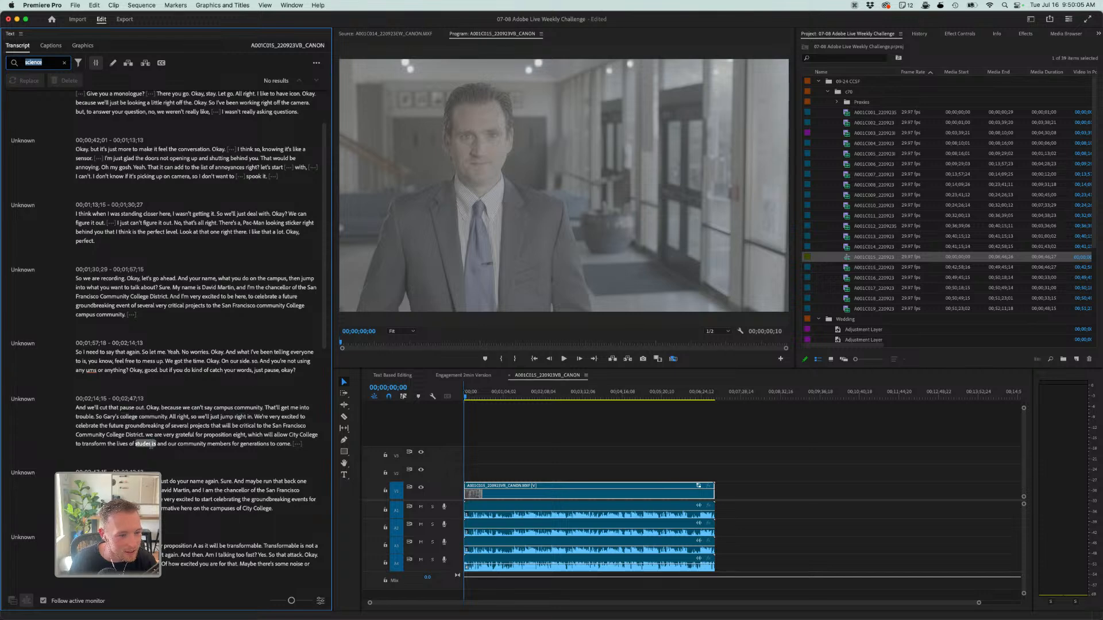
pyautogui.scroll(-1, 151, 451)
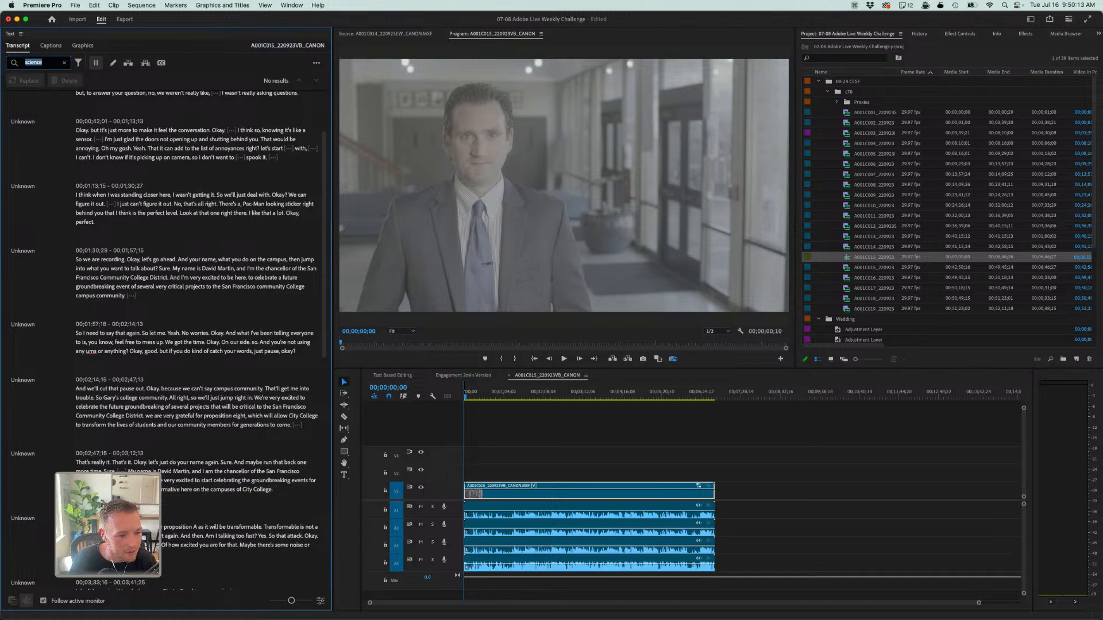
pyautogui.moveTo(273, 489); pyautogui.dragTo(74, 46)
pyautogui.click(73, 46)
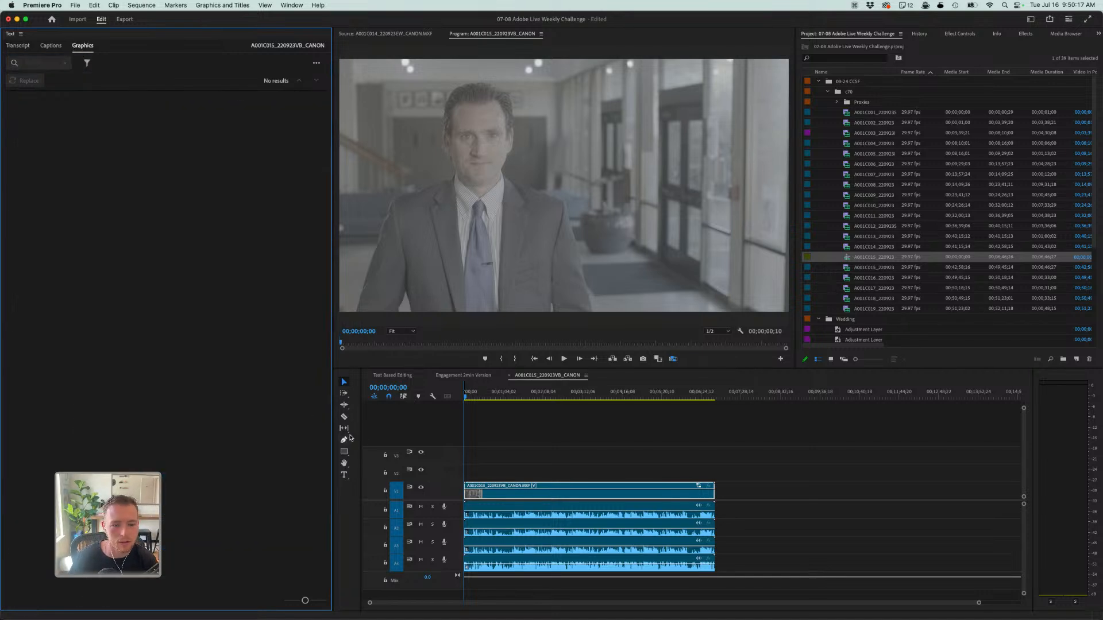
pyautogui.click(495, 425)
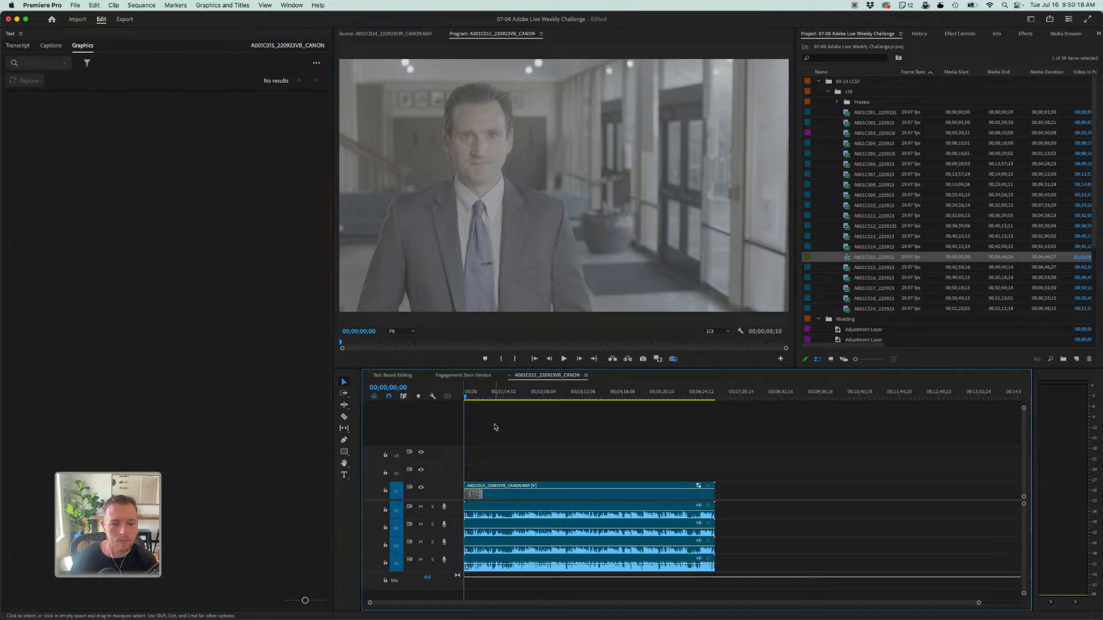
pyautogui.click(16, 46)
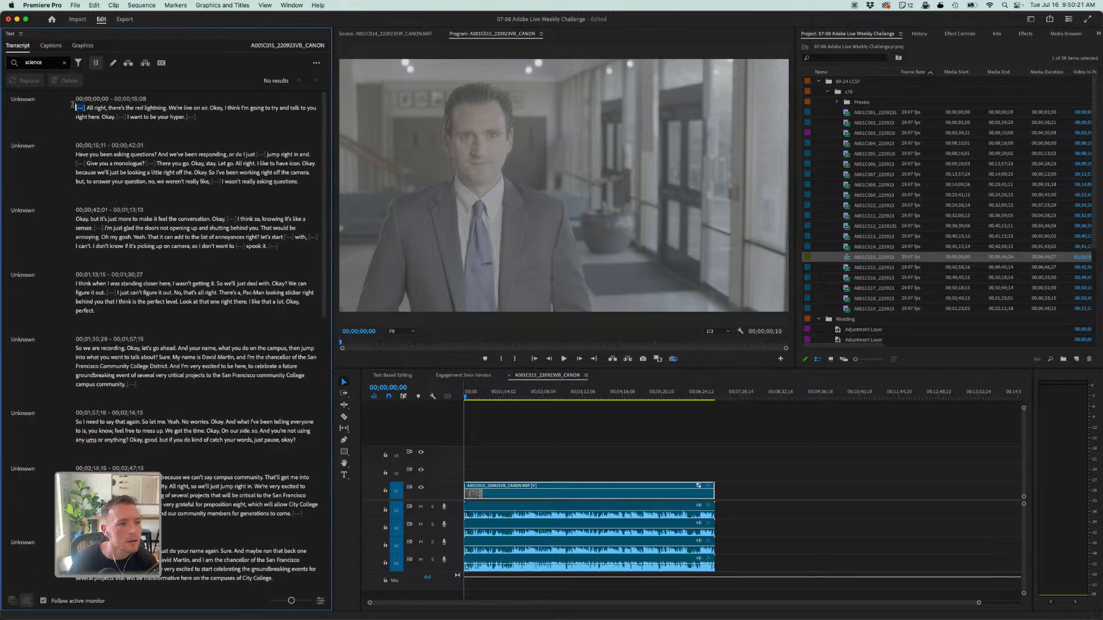
# - Delete the transcript from its start through "so we'll just jump right in", plus the leading pause before "We're very excited"
pyautogui.moveTo(77, 107); pyautogui.dragTo(260, 488)
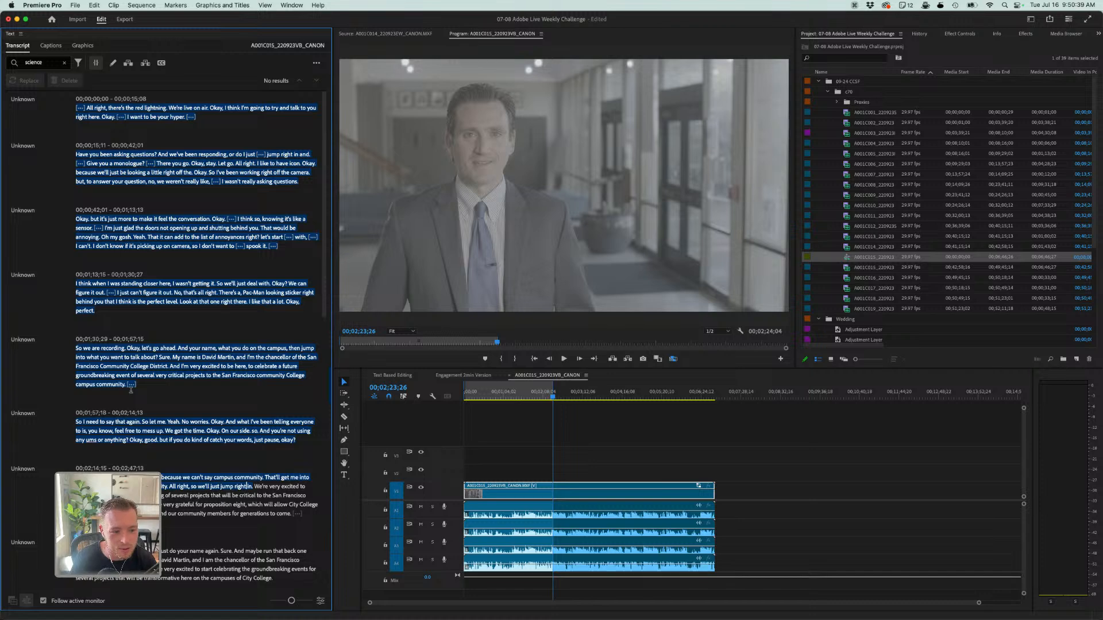
pyautogui.press('BackSpace')
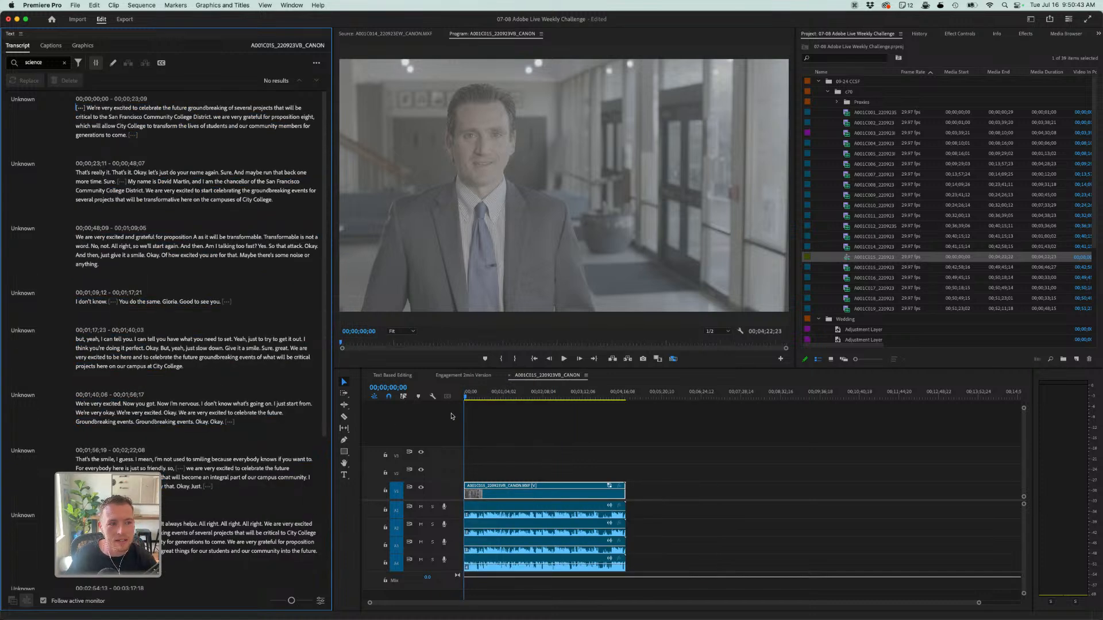
pyautogui.click(80, 107)
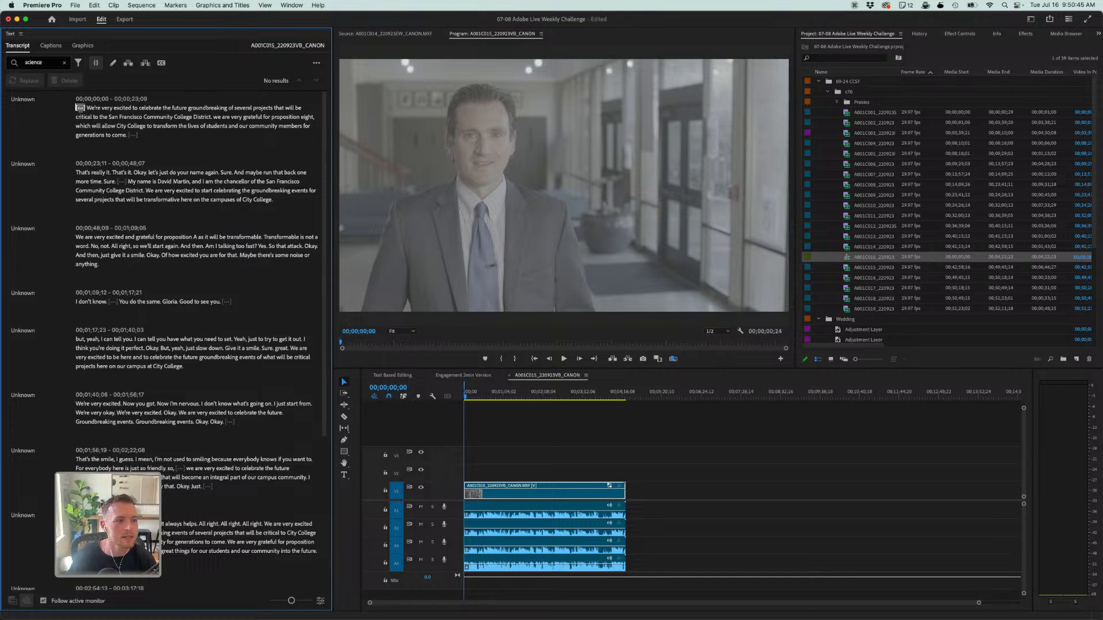
pyautogui.press('BackSpace')
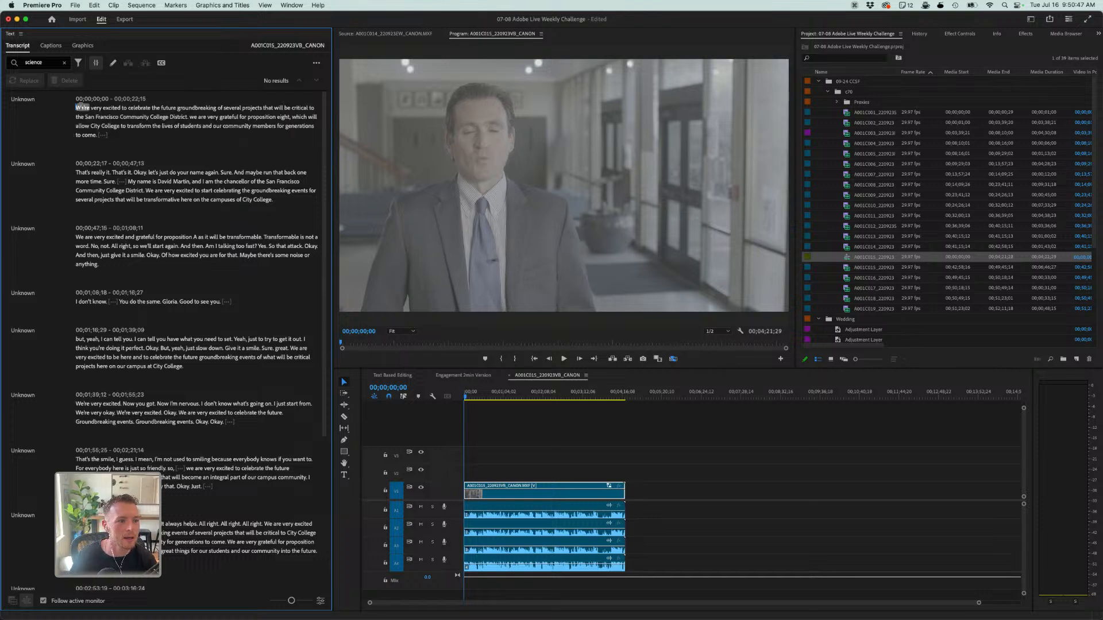
# - Play the opening statement with audio track A4 soloed to judge its sound
pyautogui.click(511, 418)
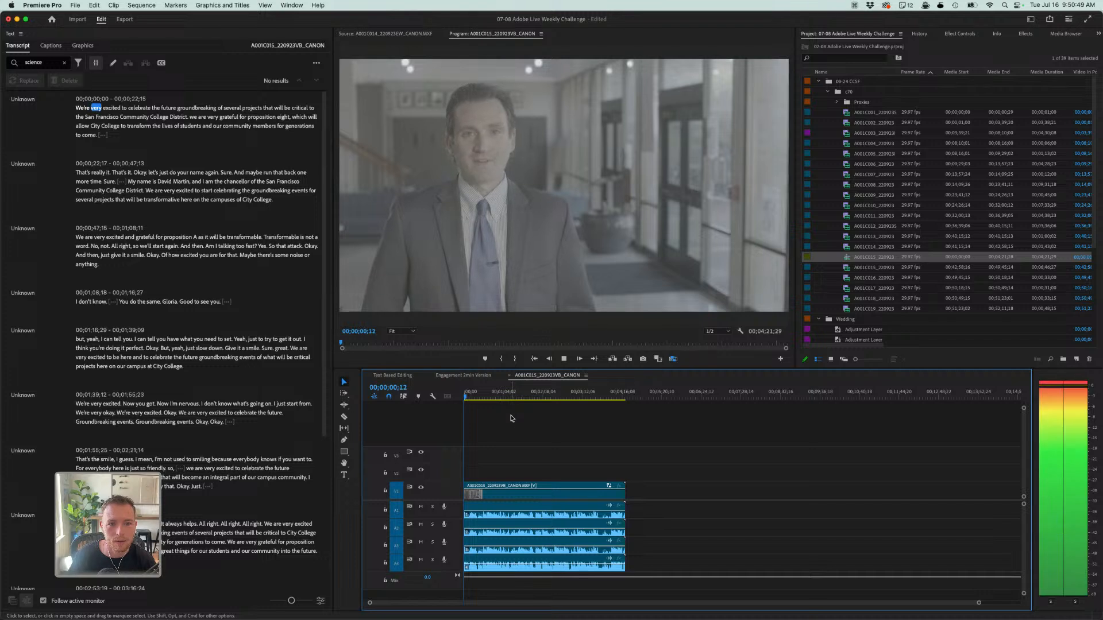
pyautogui.press('space')
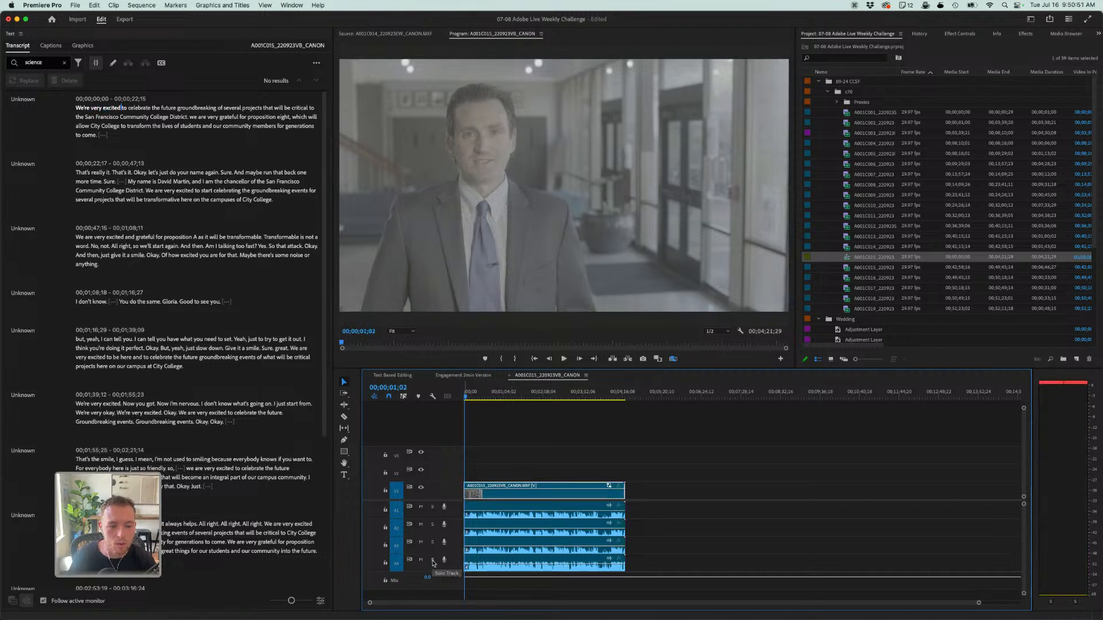
pyautogui.click(433, 562)
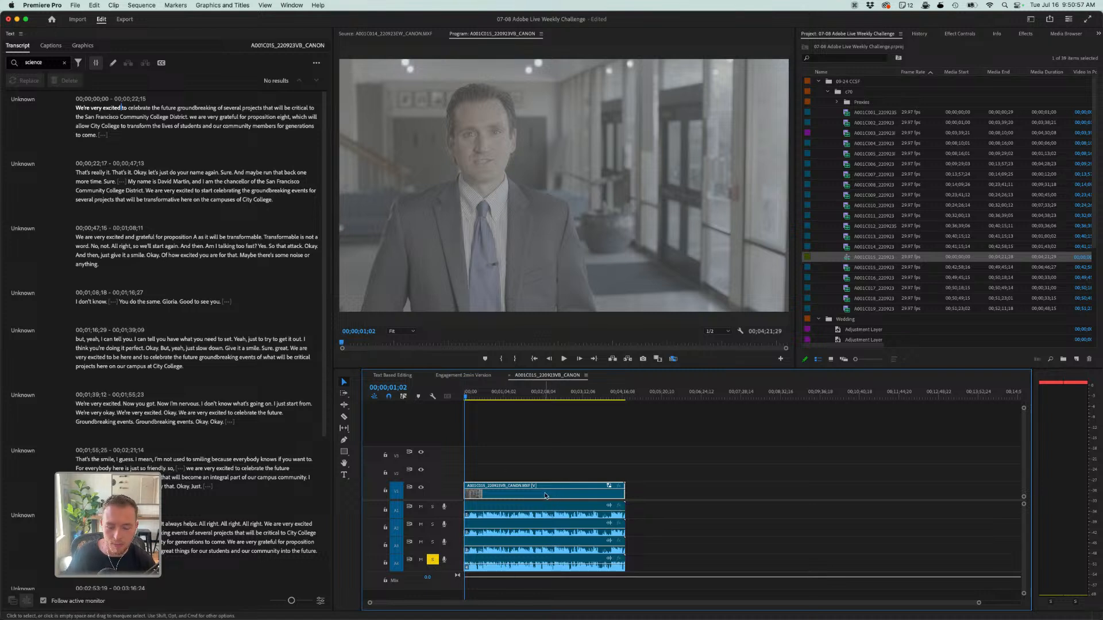
pyautogui.press('space')
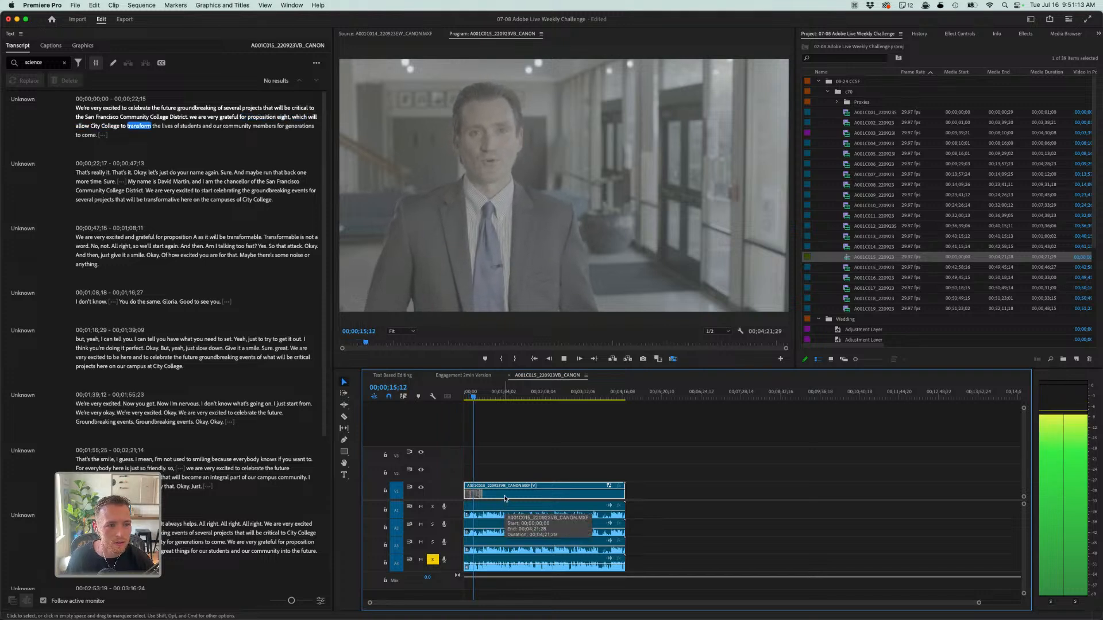
pyautogui.press('space')
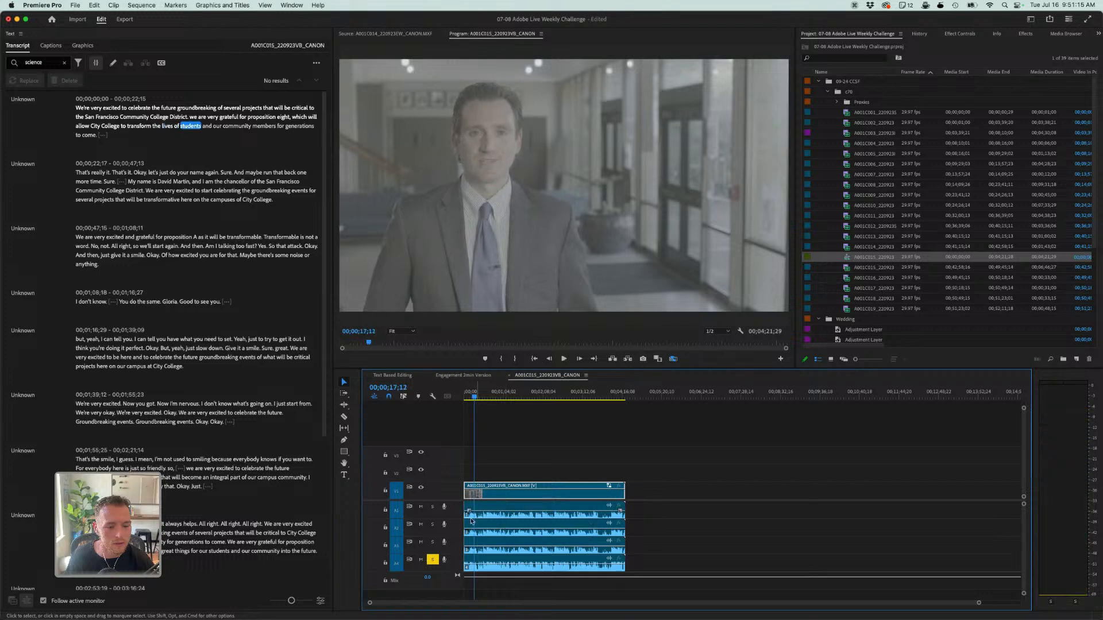
# - Solo audio track A2 instead of A4 and play the end of the opening statement to compare the sound
pyautogui.click(432, 559)
pyautogui.click(433, 525)
pyautogui.press('space')
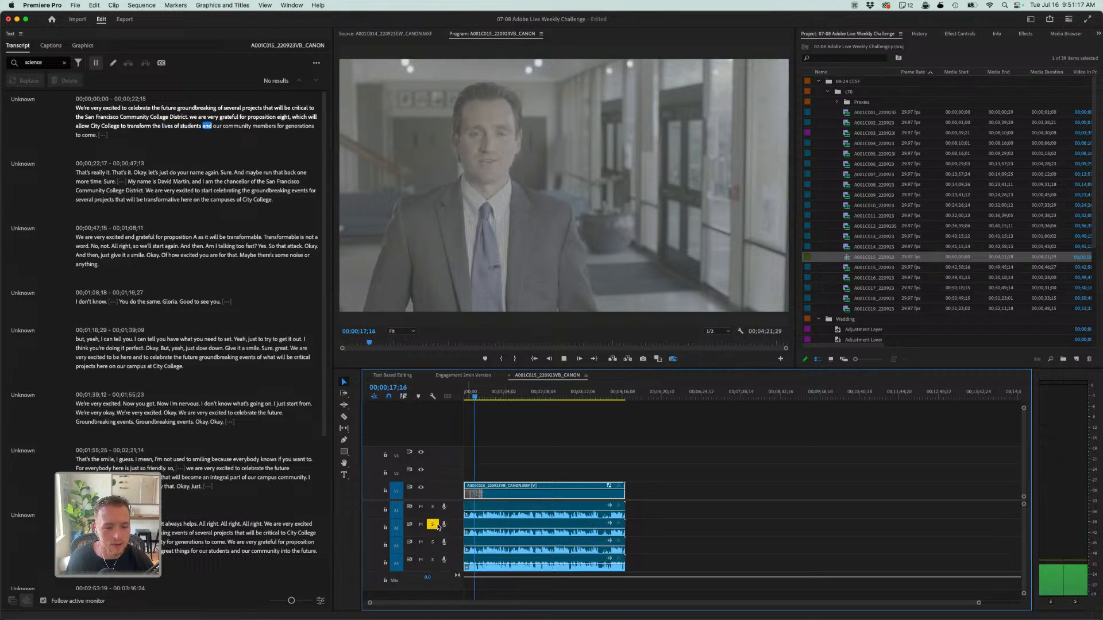
pyautogui.press('space')
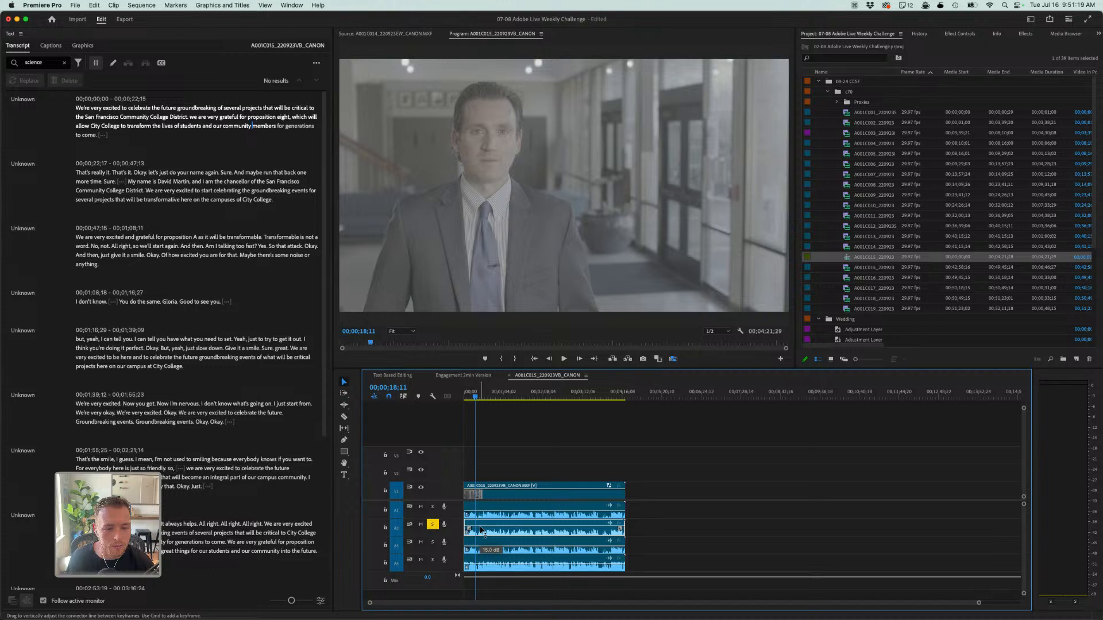
pyautogui.press('space')
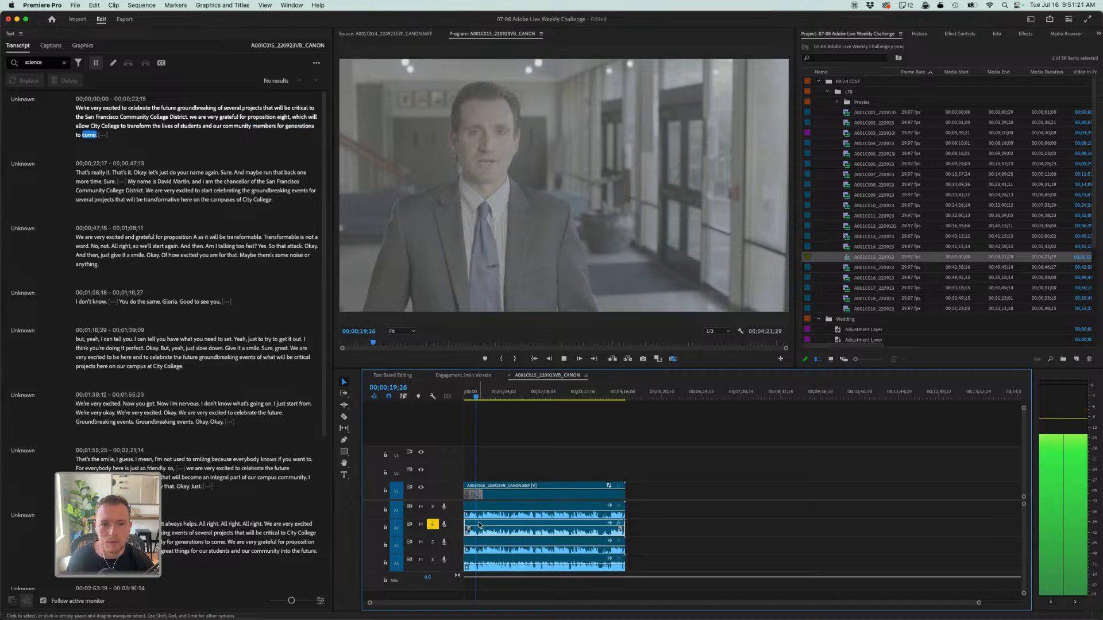
pyautogui.press('space')
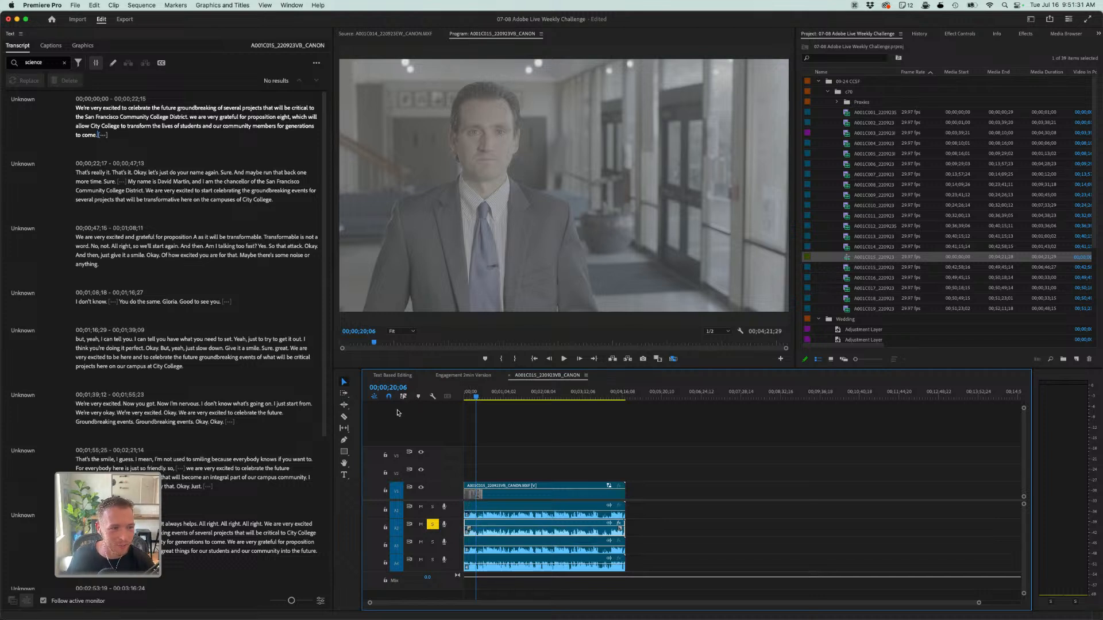
# - Play on through the chancellor's name introduction, stopping at 00;00;34;07, and select the Razor tool
pyautogui.click(483, 412)
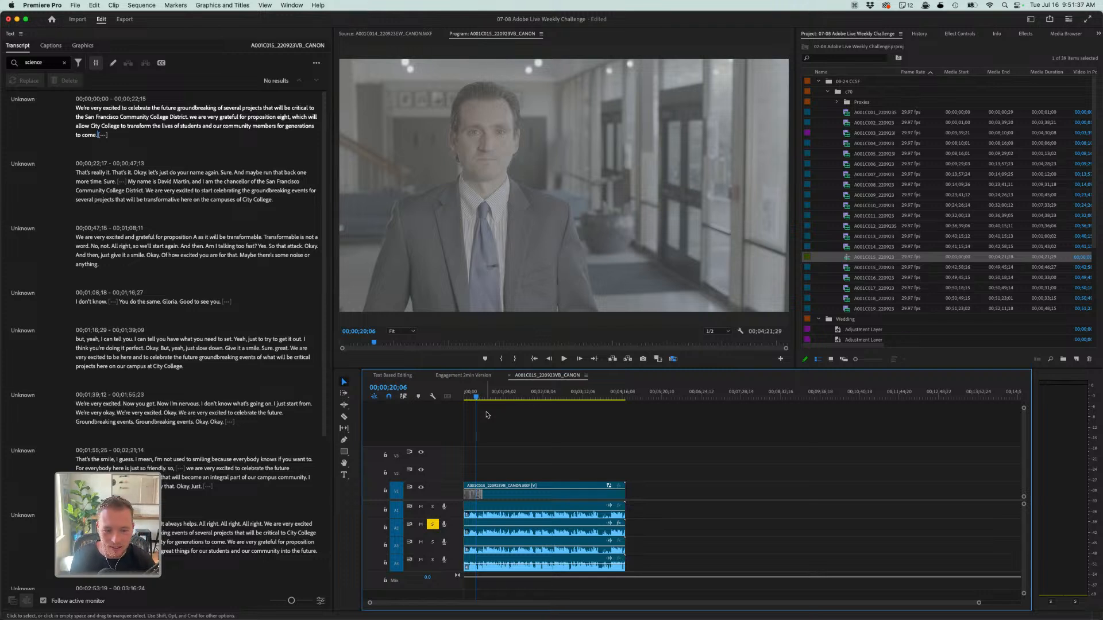
pyautogui.press('space')
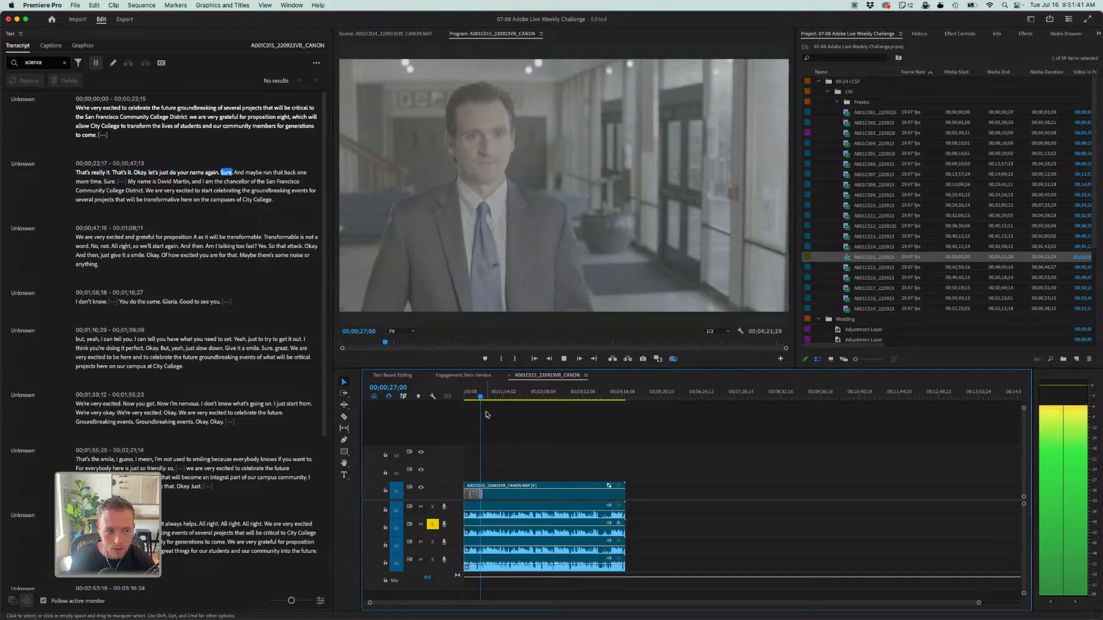
pyautogui.press('space')
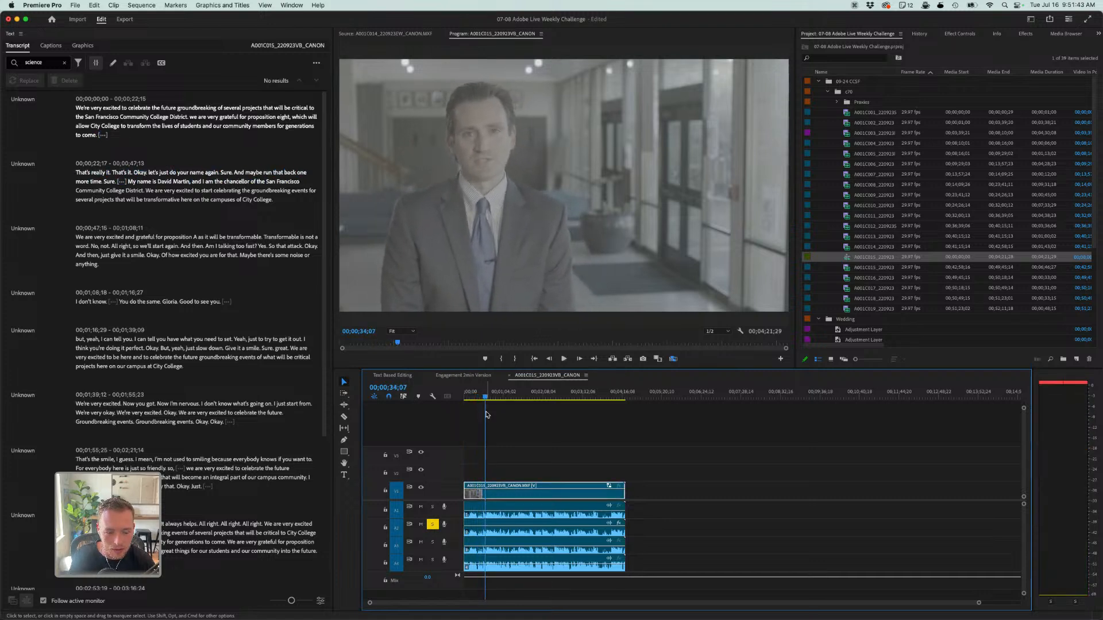
pyautogui.press('\\')
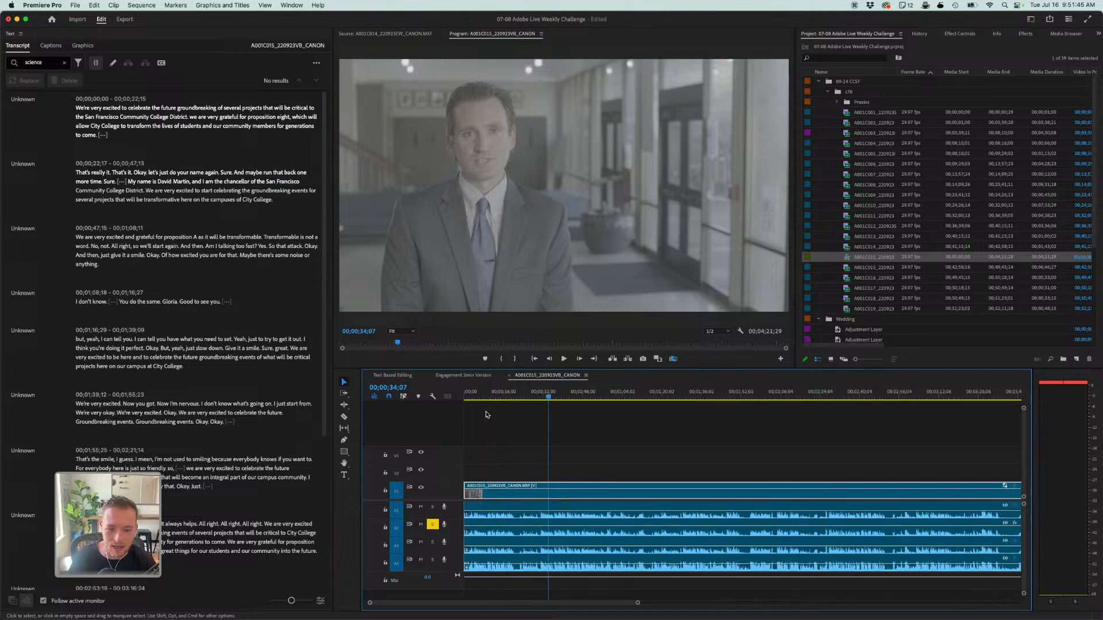
pyautogui.press('c')
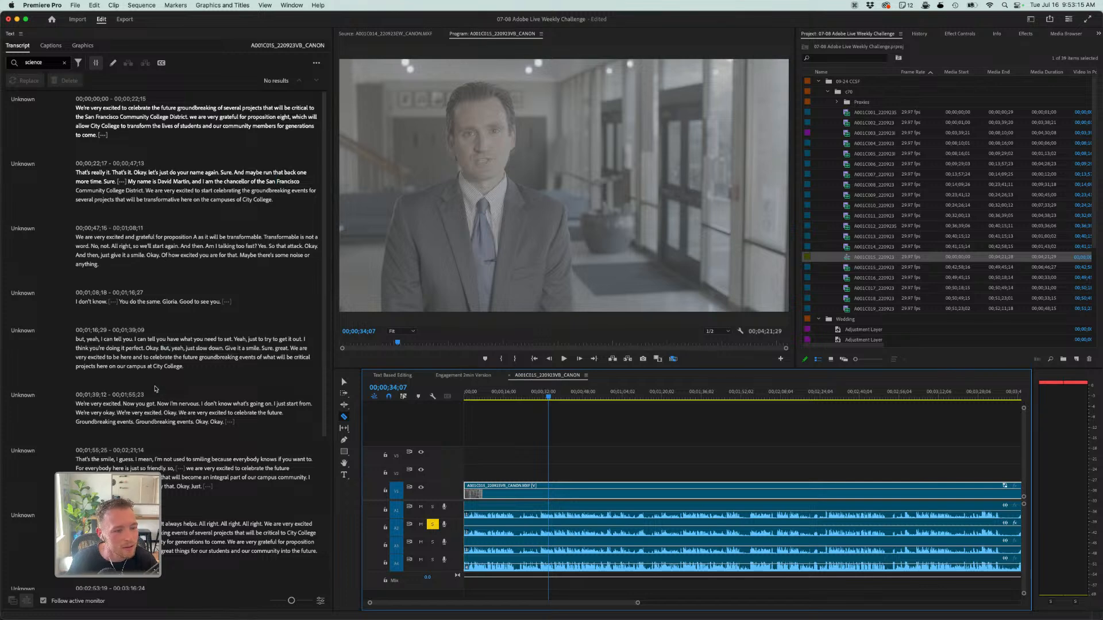
# - Delete the transcript passage from "We are very excited and grateful for proposition A" through "always helps. All right. All right. All right."
pyautogui.scroll(-3, 182, 409)
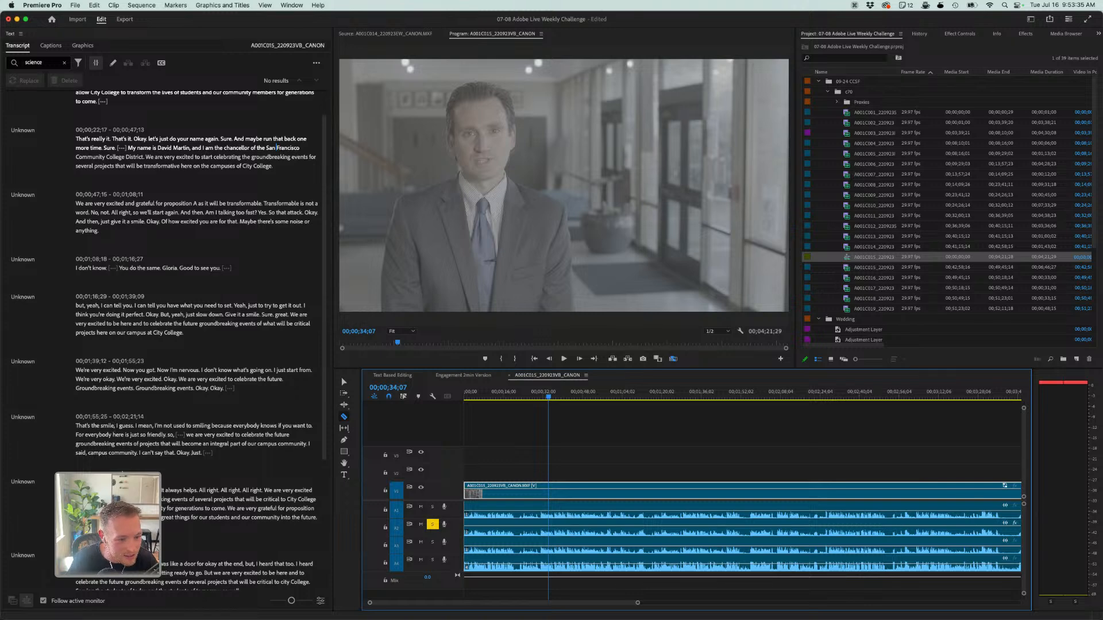
pyautogui.moveTo(256, 490); pyautogui.dragTo(75, 204)
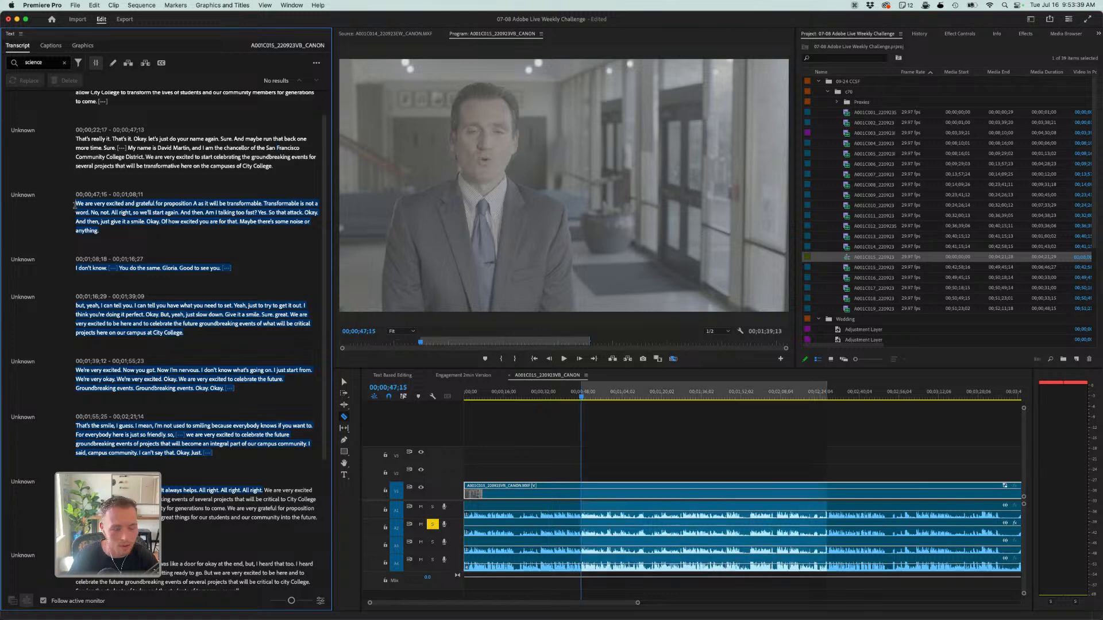
pyautogui.press('Delete')
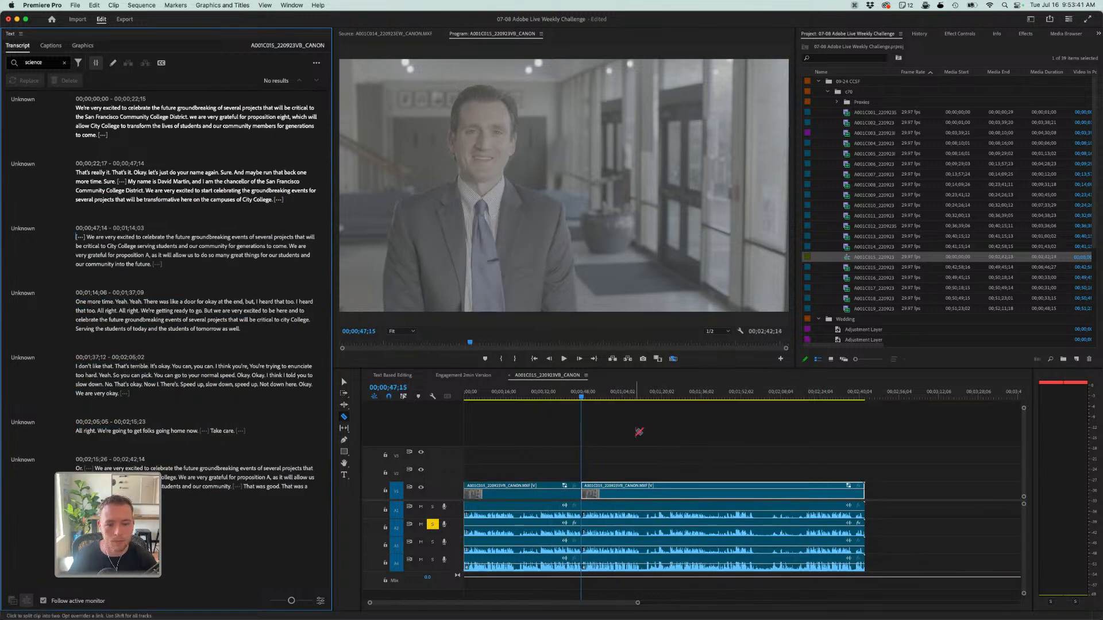
# - Solo audio track A4 instead of A2 while playing the take after the cut through "into the future", and return to the Selection tool
pyautogui.press('space')
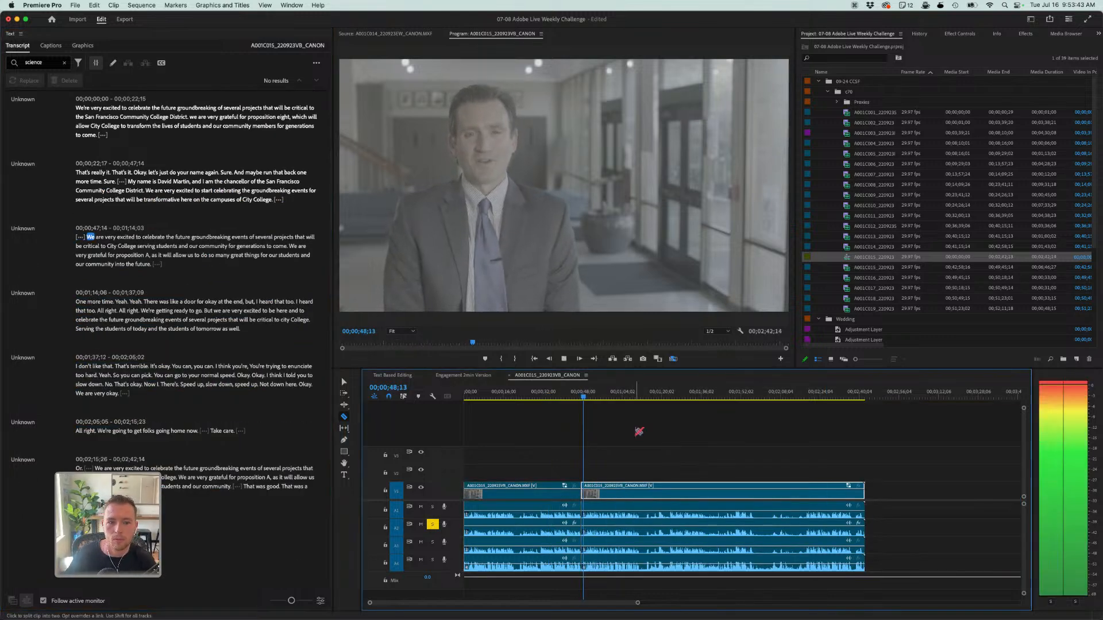
pyautogui.click(433, 560)
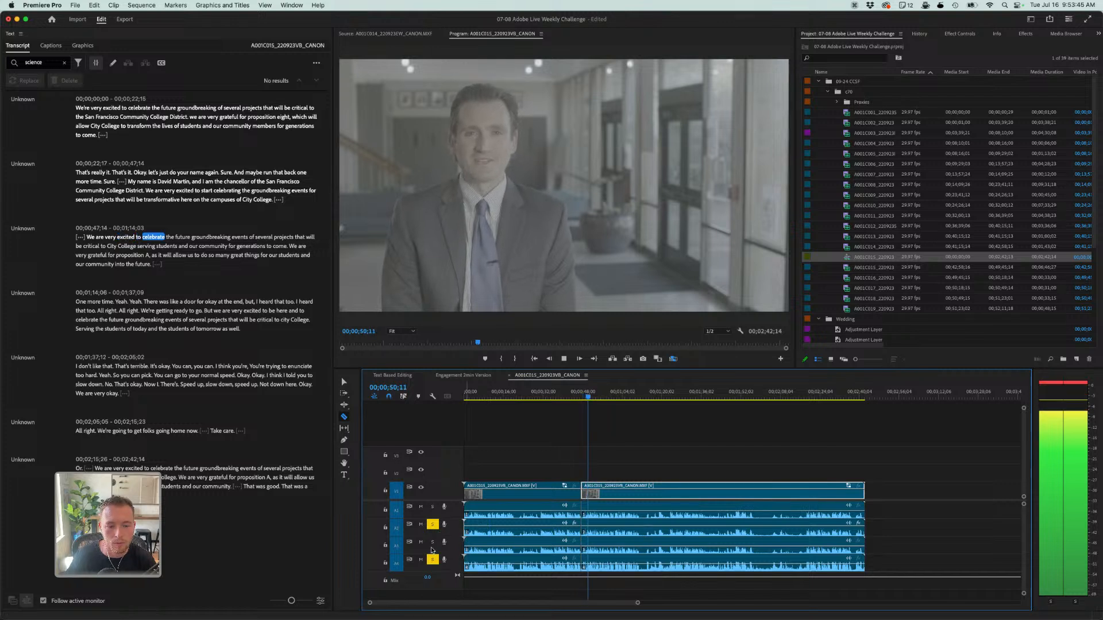
pyautogui.click(434, 524)
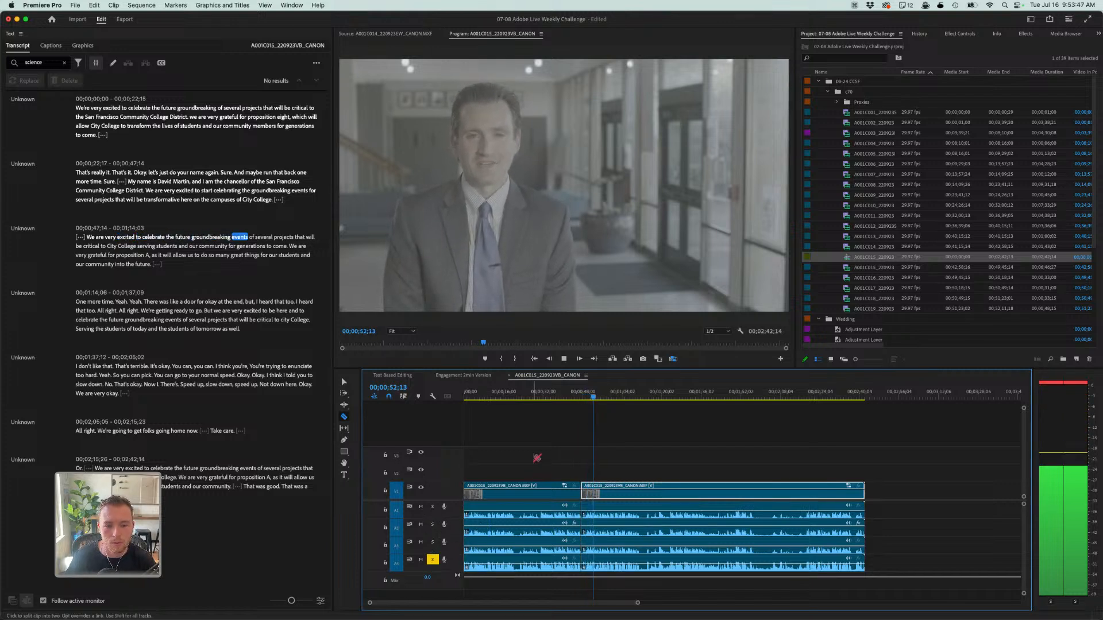
pyautogui.press('v')
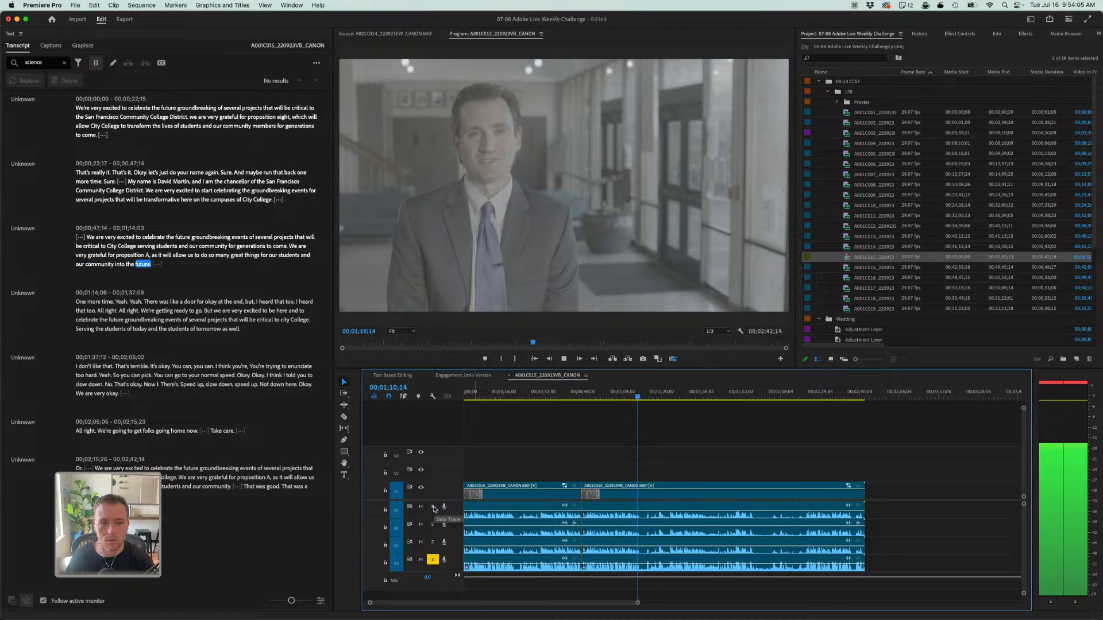
pyautogui.press('space')
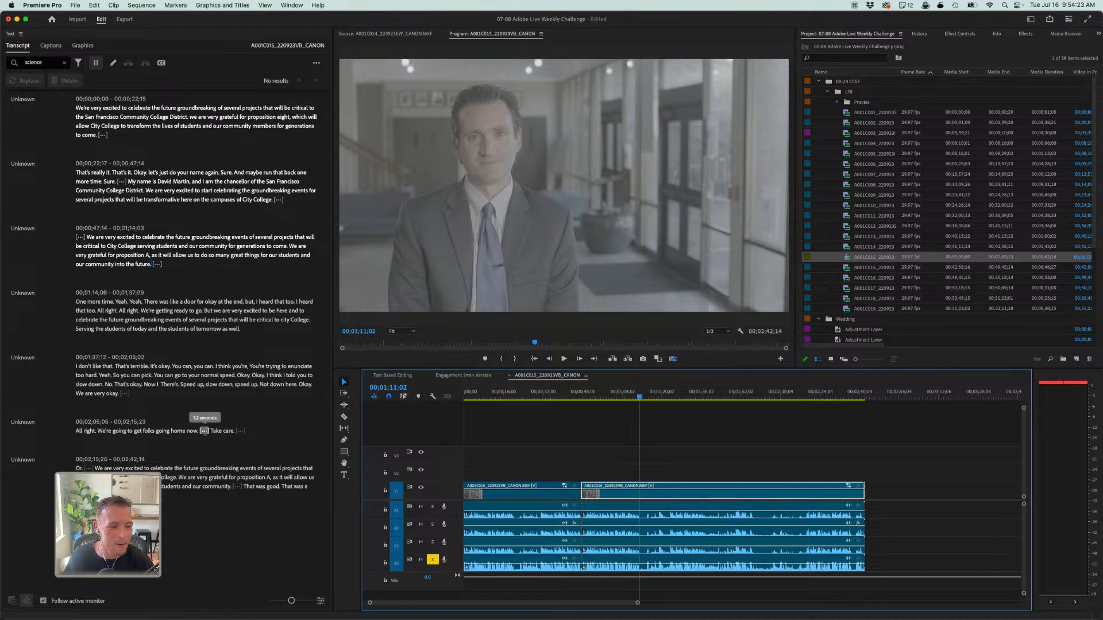
# - Select the pause after "going home now" in the transcript and switch to another application
pyautogui.click(204, 431)
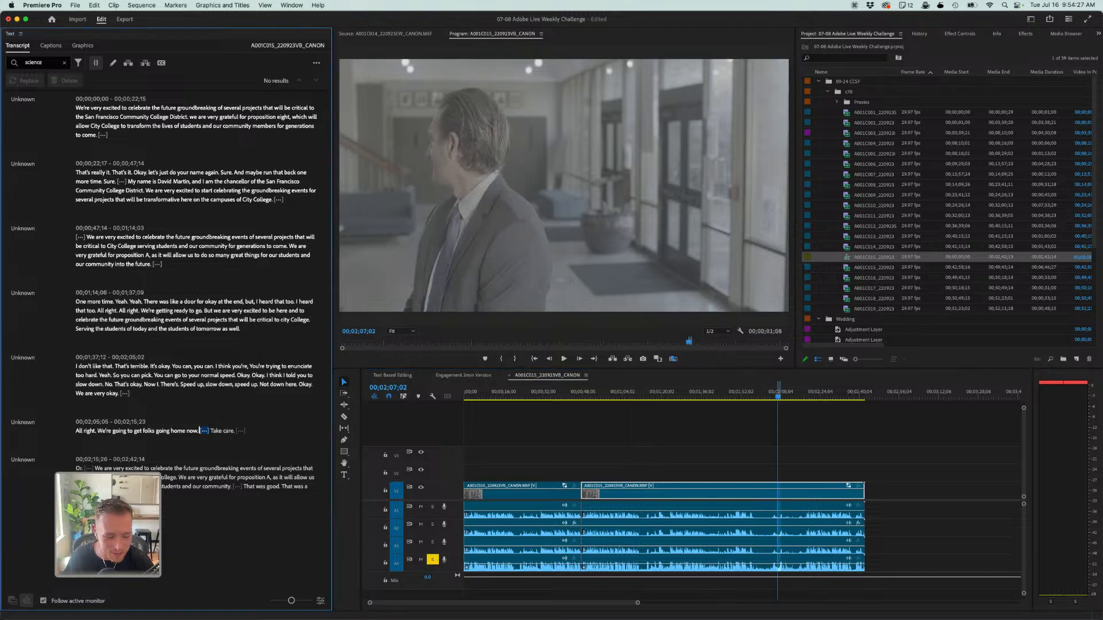
pyautogui.press('super+Tab')
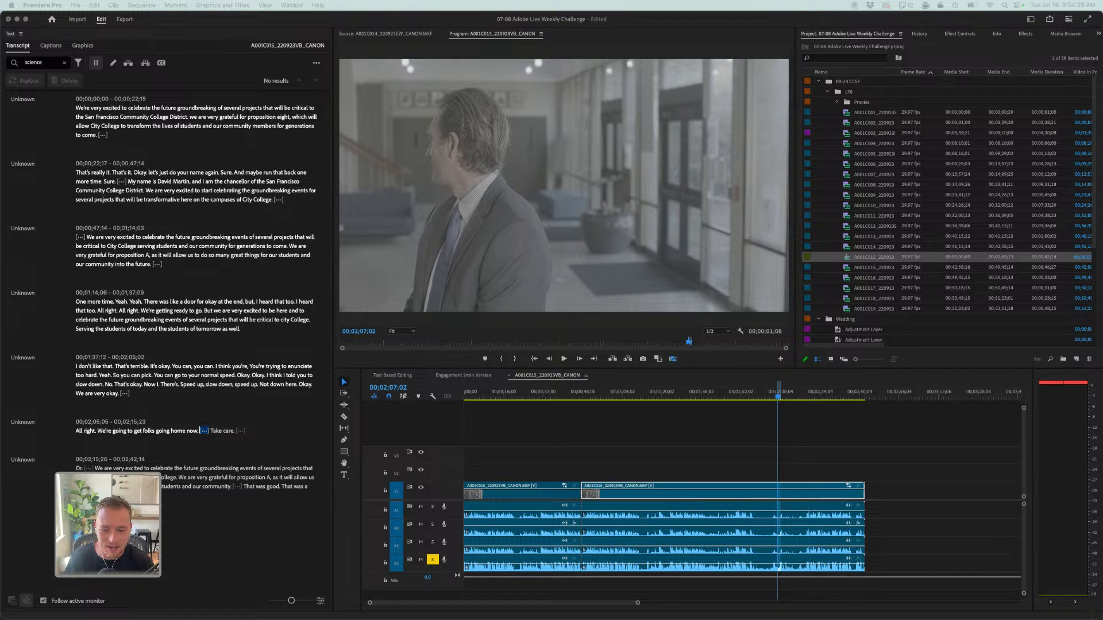